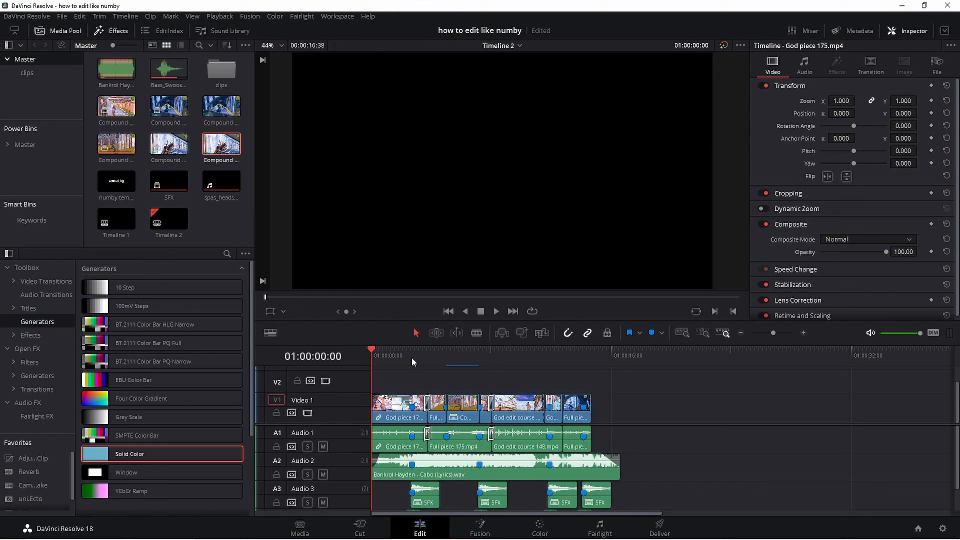
Step: Remove the fade-ins from the opening video clip and the music track, and play back the start of the timeline
drag(380, 456, 369, 455)
drag(383, 396, 317, 400)
mouse_move(391, 360)
mouse_down()
mouse_move(570, 381)
mouse_move(393, 410)
mouse_up()
key(space)
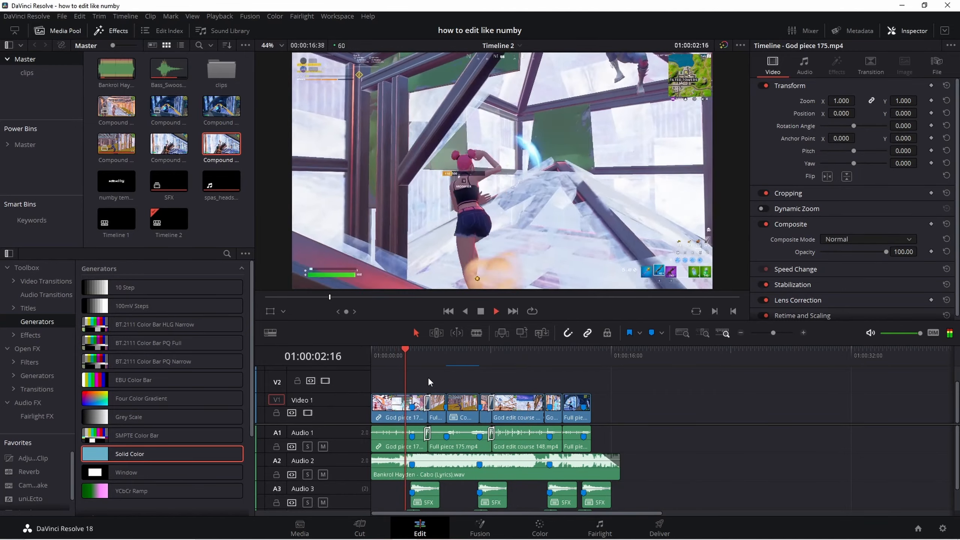
key(space)
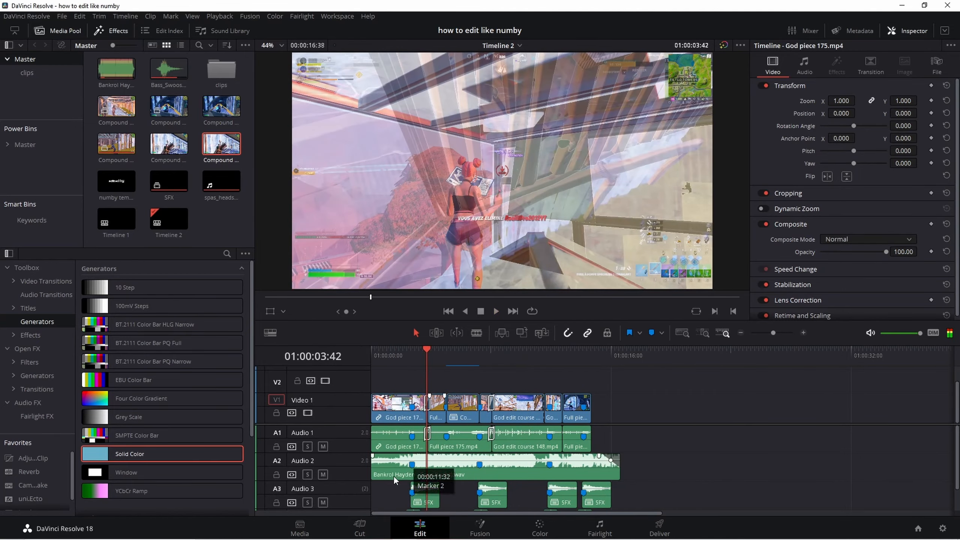
Step: Play back the later part of the timeline, from the God edit course 148 clip to the start of Full pieced 133
scroll(393, 475, down, 1)
scroll(682, 495, up, 1)
drag(426, 357, 517, 369)
key(space)
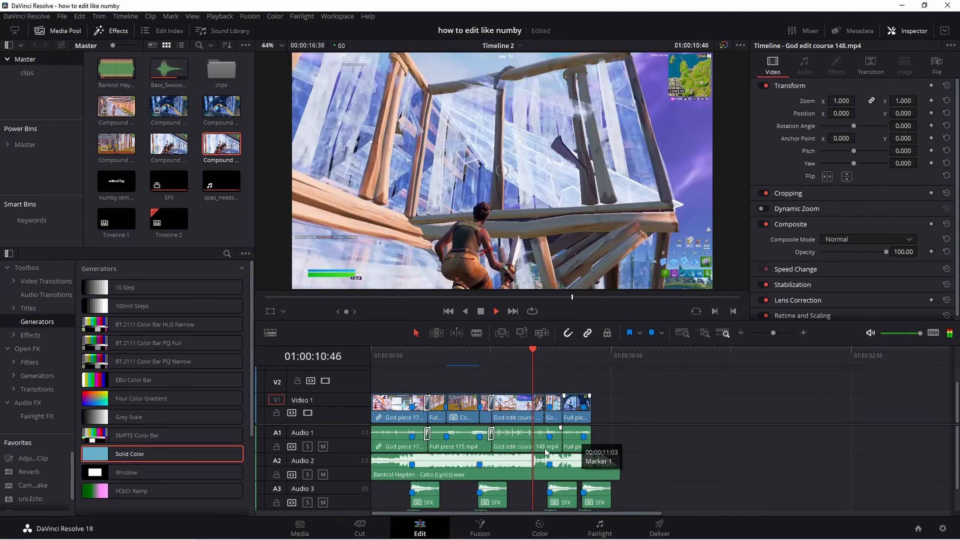
key(space)
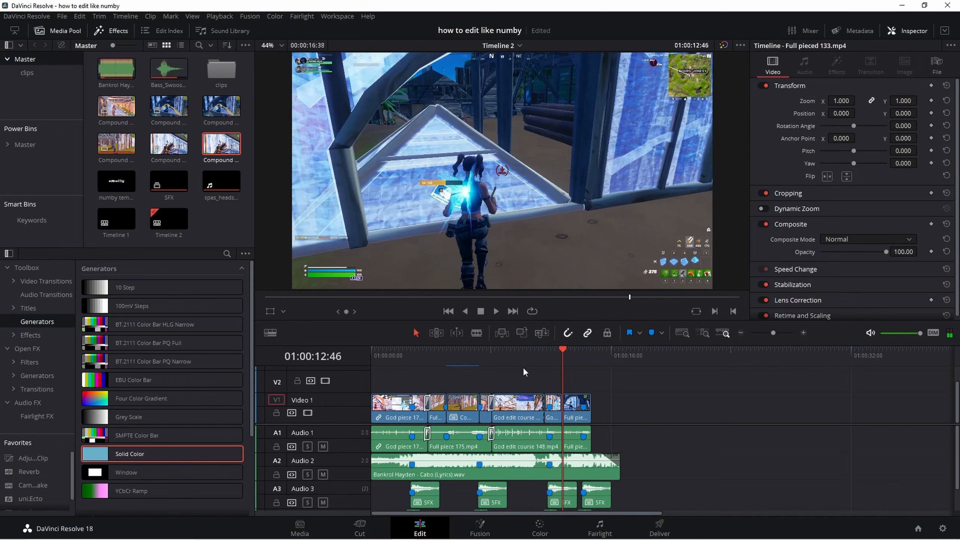
Step: Add fade-ins of about one second to the start of the first video clip and the music track
drag(521, 359, 366, 366)
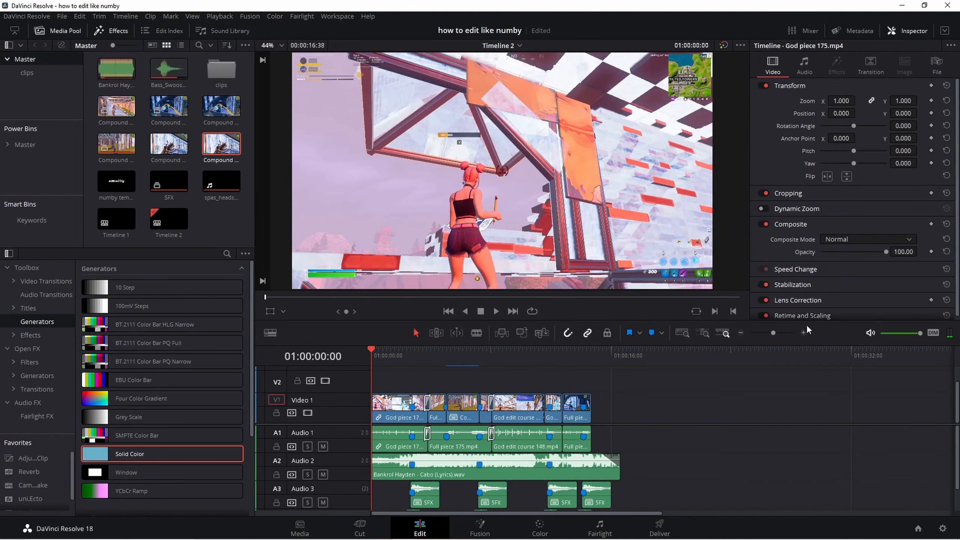
click(803, 333)
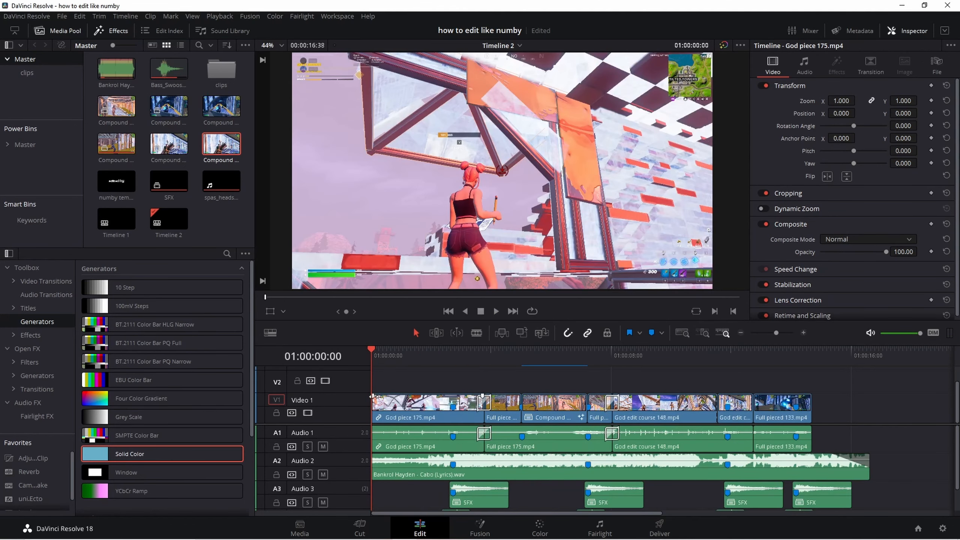
drag(373, 397, 402, 396)
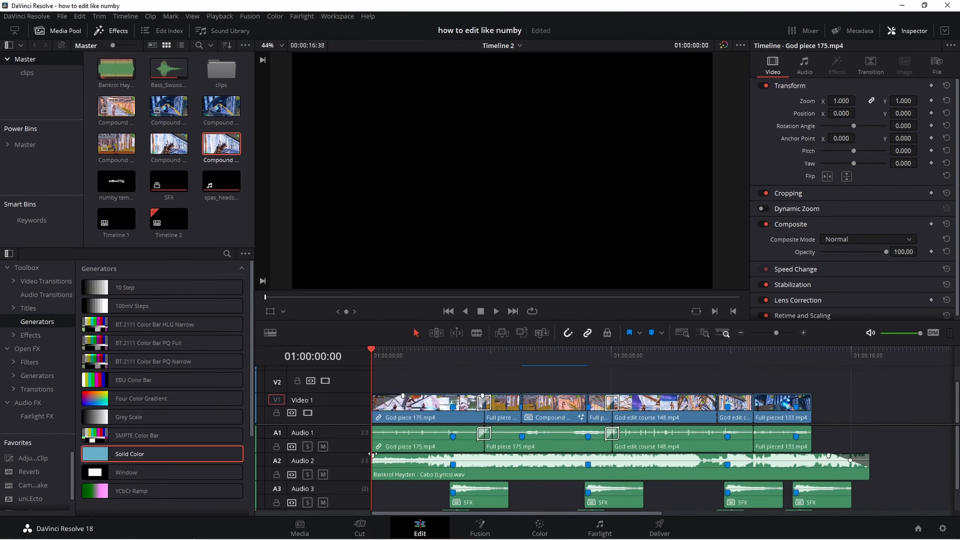
drag(373, 455, 411, 456)
Step: Play the timeline from the start into Compound Clip 3 and check where that clip begins
key(space)
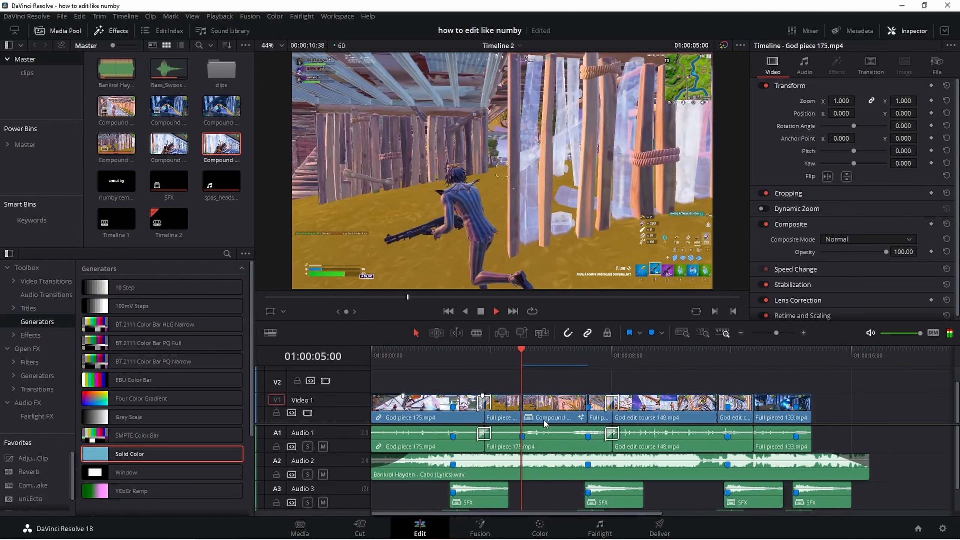
click(518, 359)
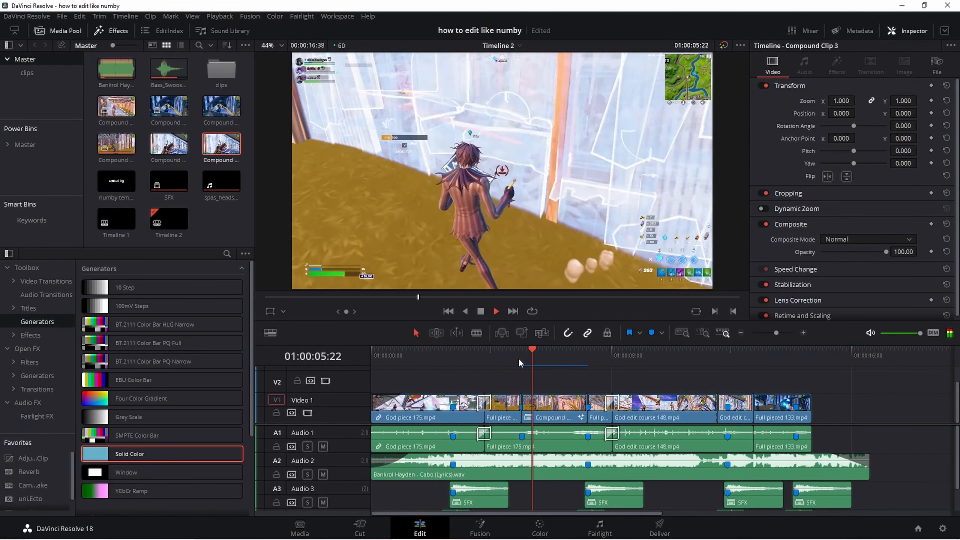
click(512, 358)
click(536, 362)
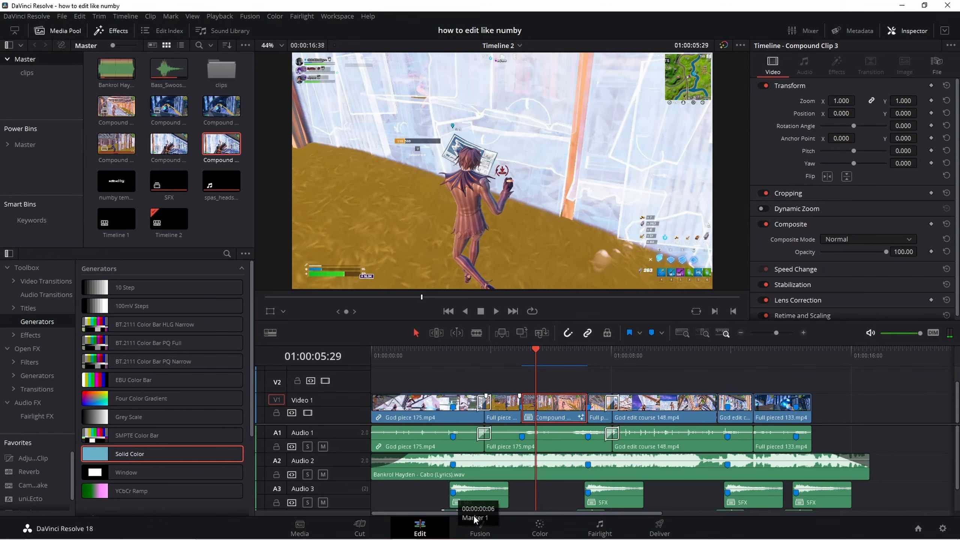
click(484, 528)
click(436, 527)
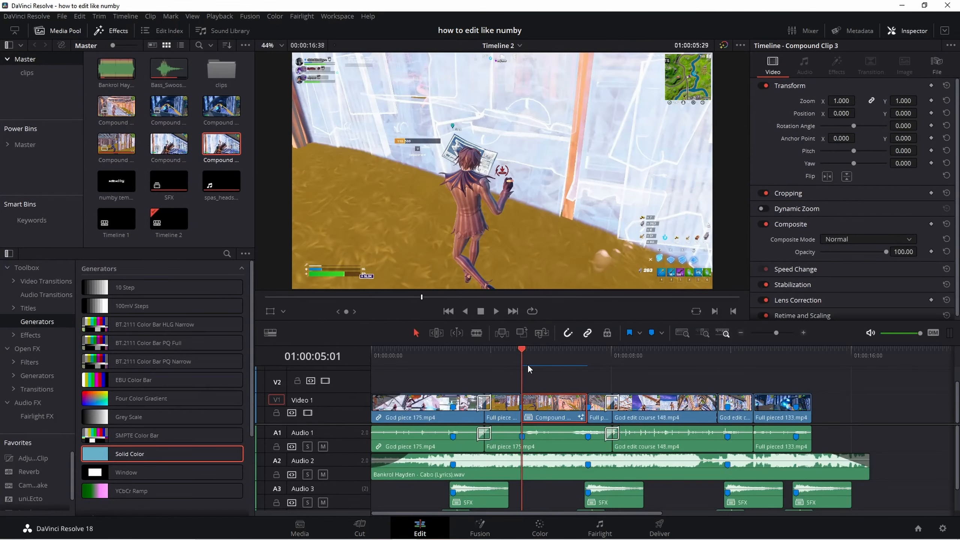
Step: Split the Audio 2 music clip at the start and end of Compound Clip 3, at 01:00:05:01 and 01:00:07:13
click(530, 466)
key(ctrl+backslash)
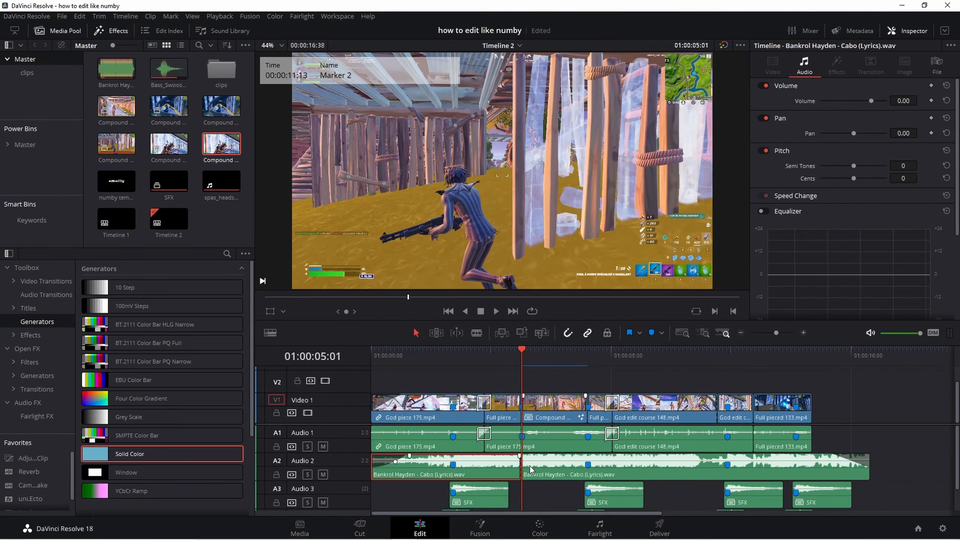
click(588, 355)
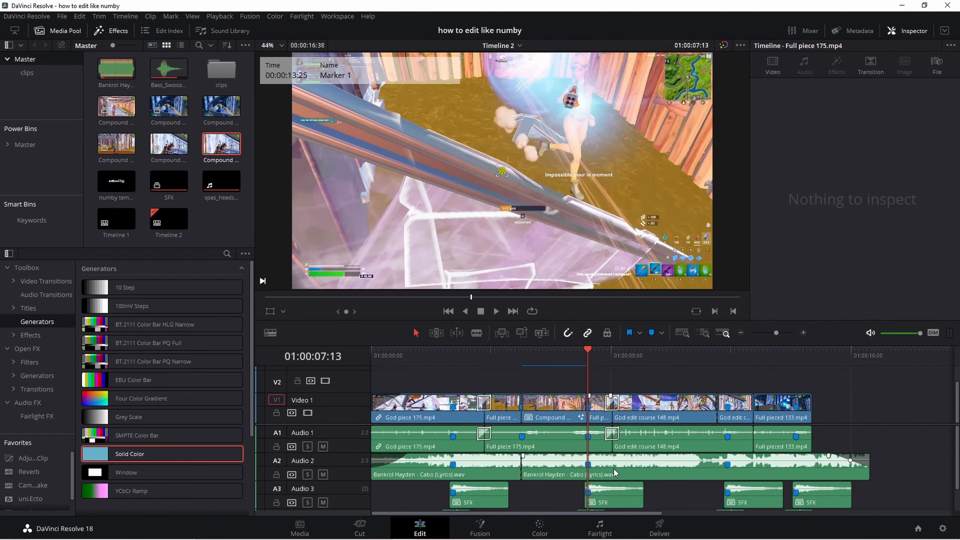
click(615, 473)
key(ctrl+backslash)
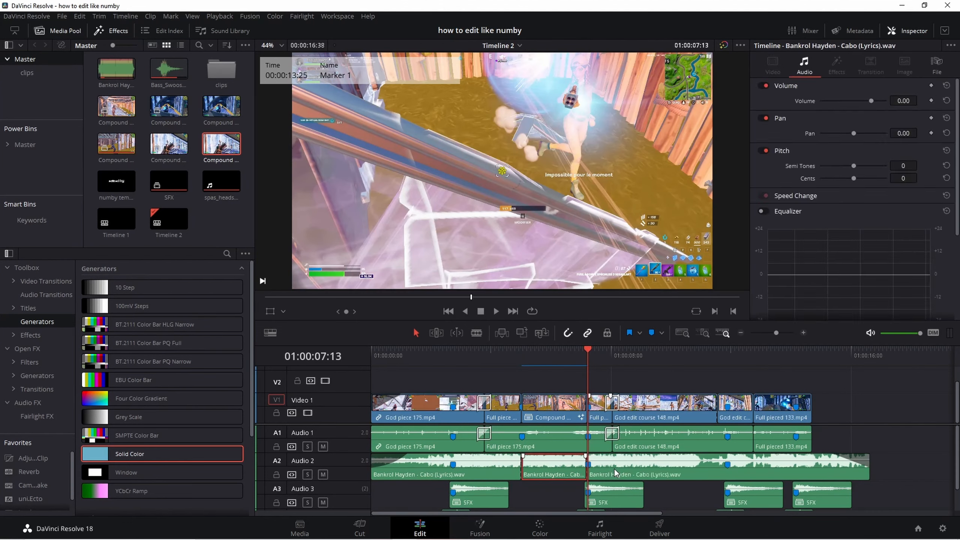
Step: Apply the Reverb effect to the middle music segment with the "god reverb" preset, and play the segment back
click(561, 362)
drag(17, 471, 11, 471)
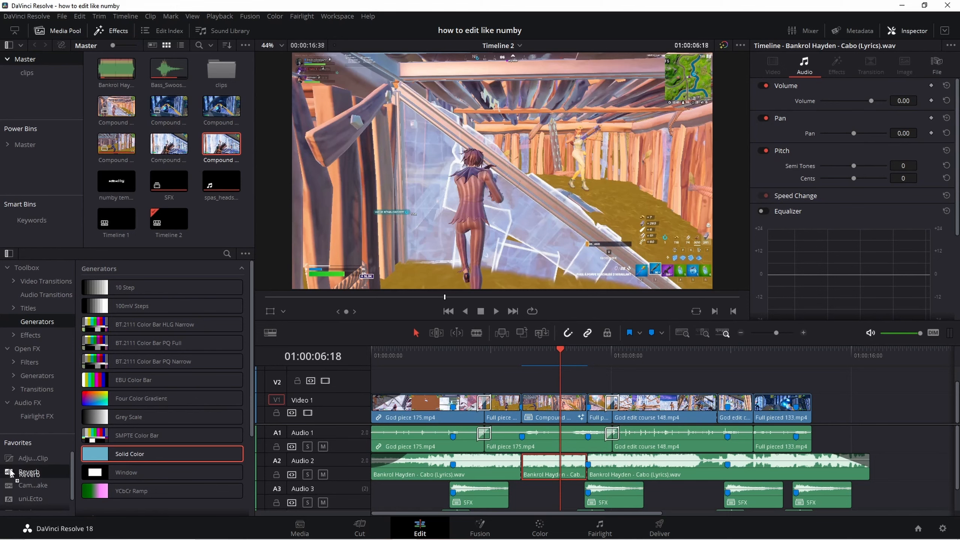
drag(525, 431, 548, 467)
click(299, 112)
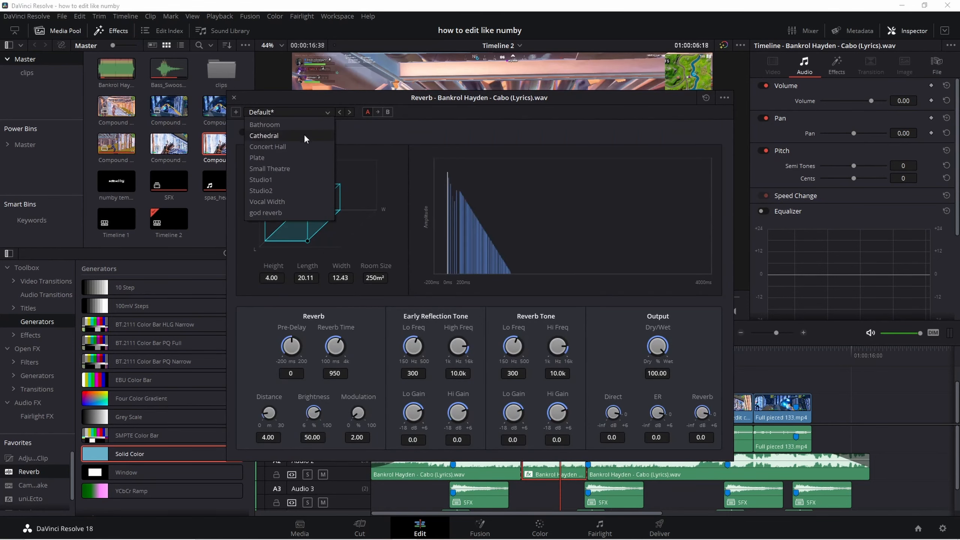
click(266, 213)
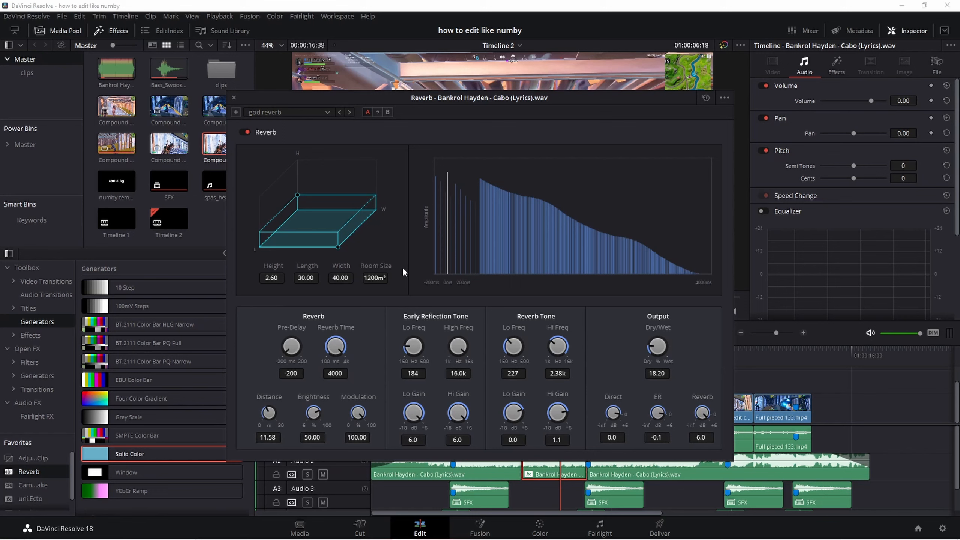
click(234, 98)
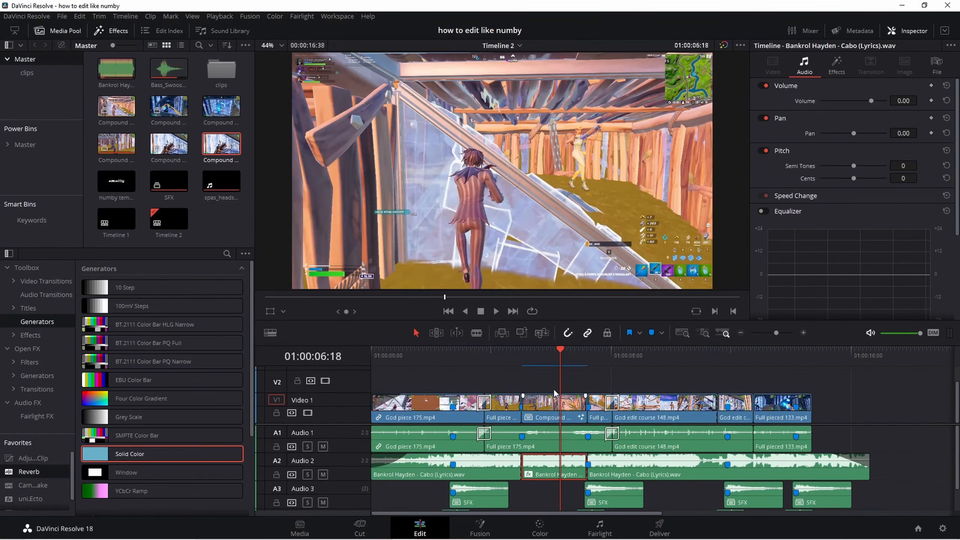
drag(560, 356, 511, 368)
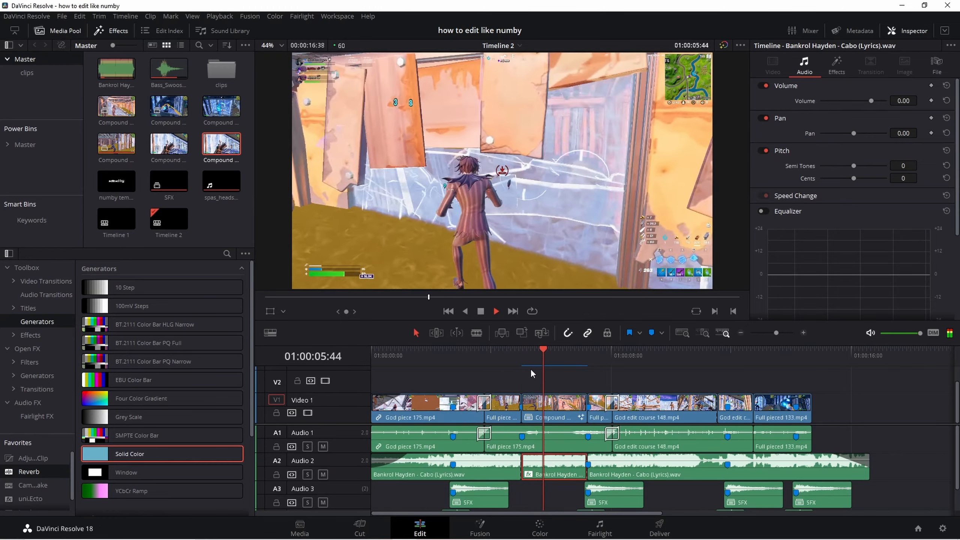
key(space)
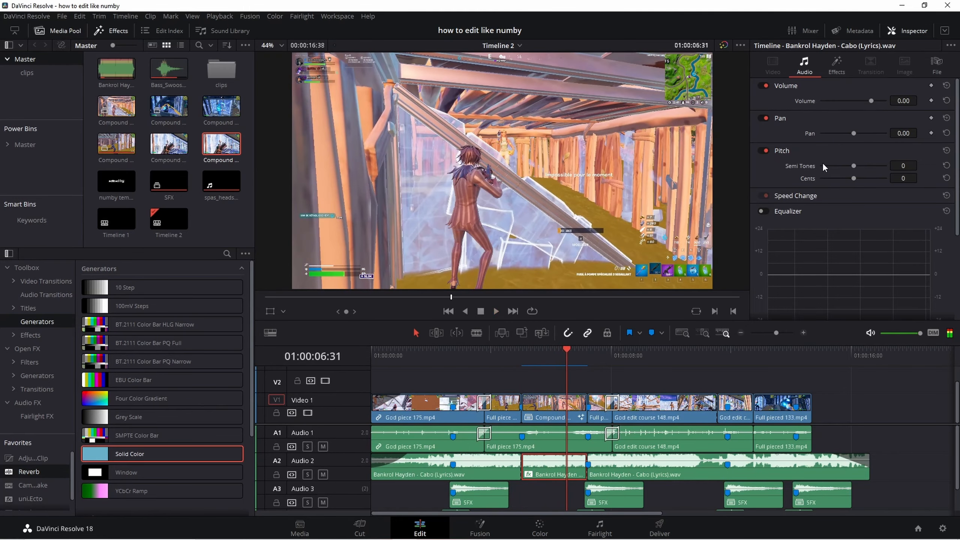
Step: Enable the equalizer on the middle music segment and activate Band 4 so all four bands are on
click(760, 211)
scroll(786, 218, down, 4)
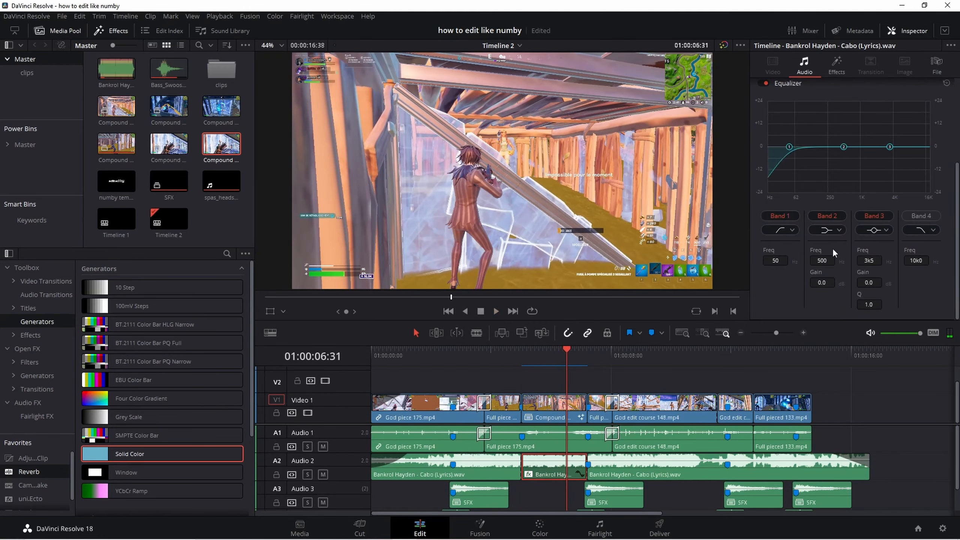
scroll(834, 264, up, 2)
click(929, 275)
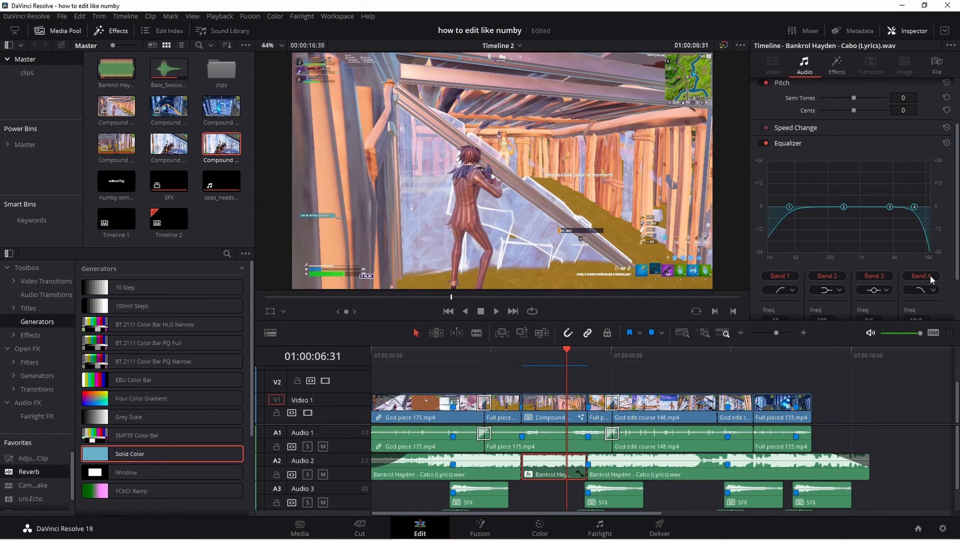
click(764, 143)
click(765, 143)
click(778, 275)
click(918, 276)
click(781, 276)
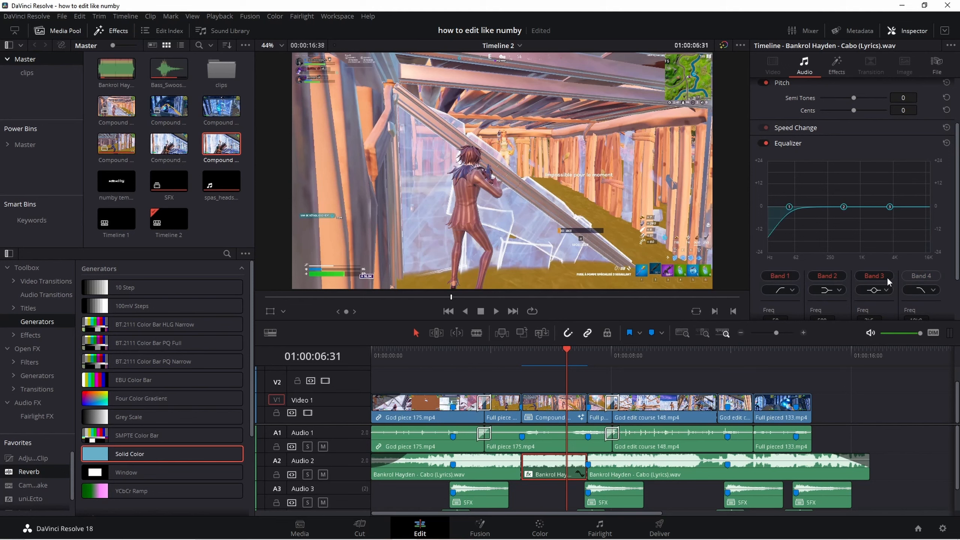
click(917, 277)
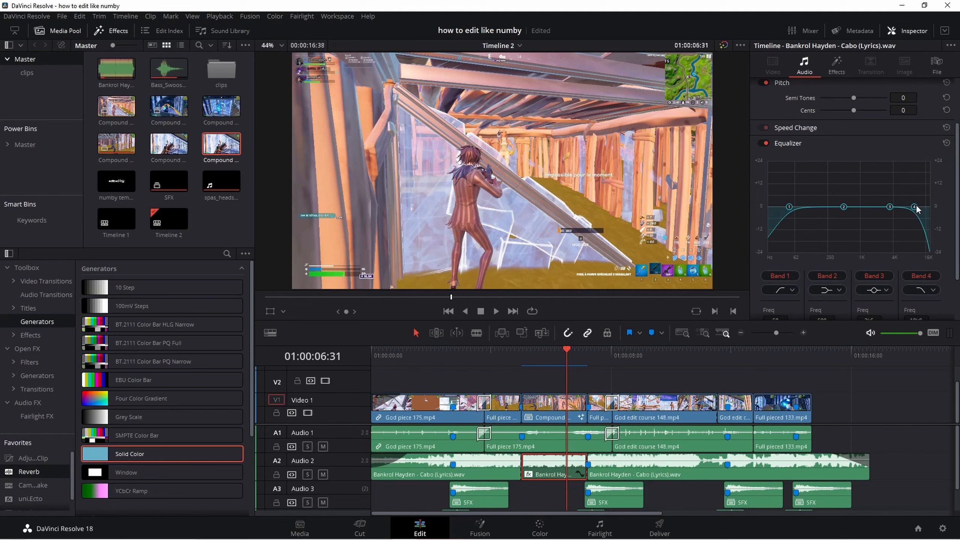
Step: Lower the equalizer's Band 4 frequency to 981 Hz, play back the music segment, and save the project
drag(917, 206, 863, 205)
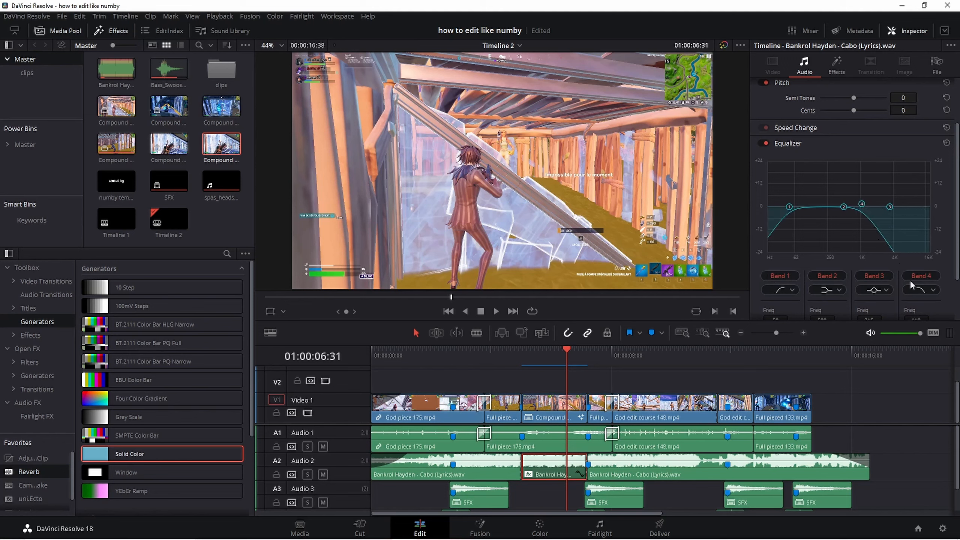
scroll(910, 276, down, 2)
drag(862, 144, 858, 147)
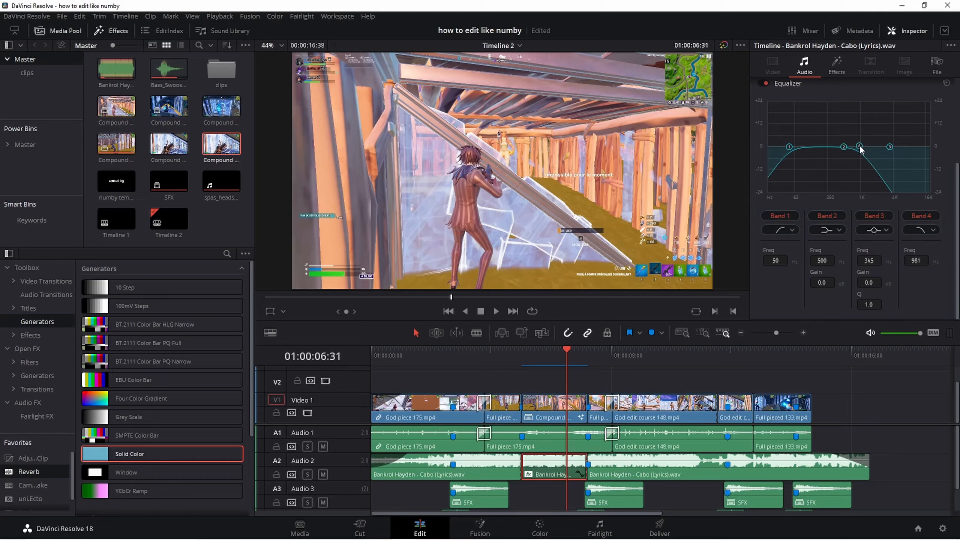
click(526, 358)
key(space)
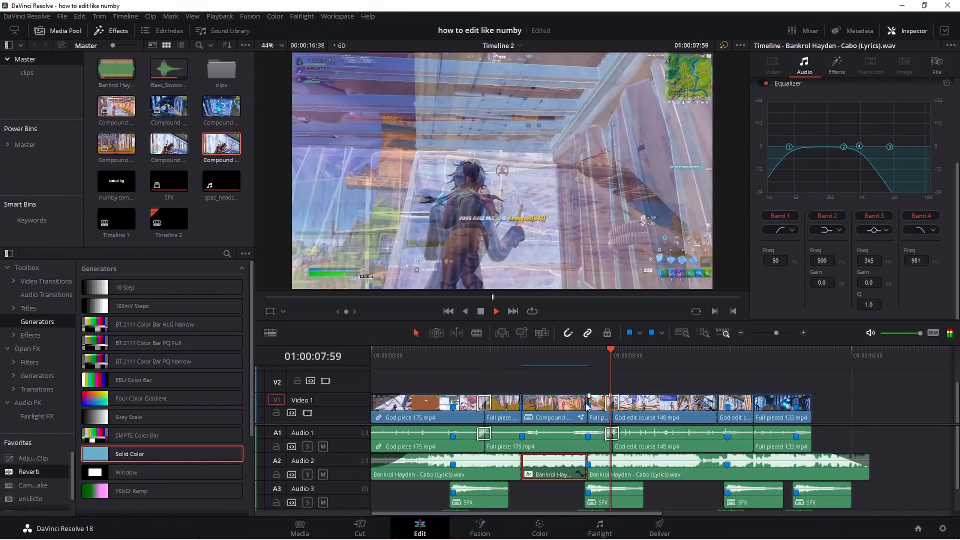
key(space)
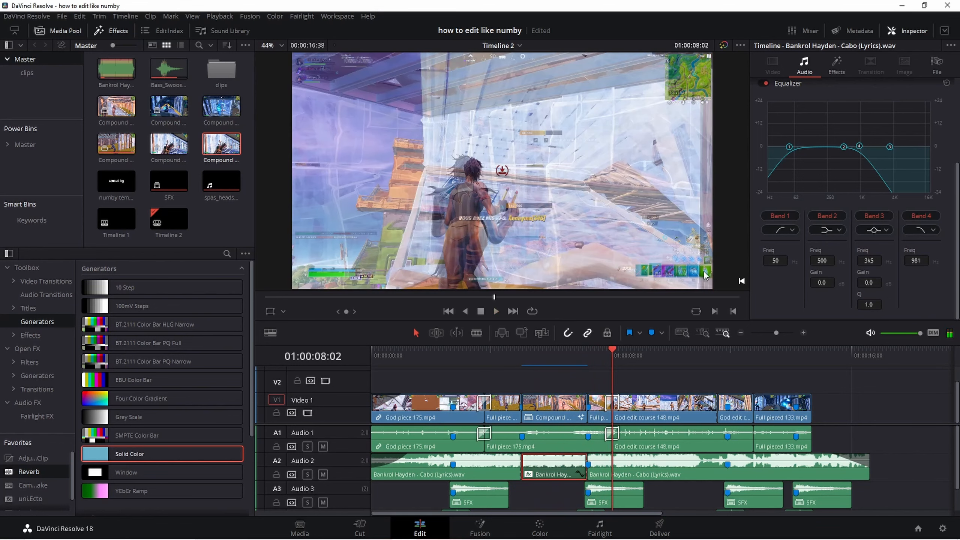
key(ctrl+s)
Step: Open Compound Clip 3 in Fusion and bring IDENTPRESET.setting from the Downloads folder into its node graph
mouse_move(551, 369)
mouse_down()
mouse_move(534, 368)
mouse_move(554, 369)
mouse_up()
click(548, 419)
click(477, 531)
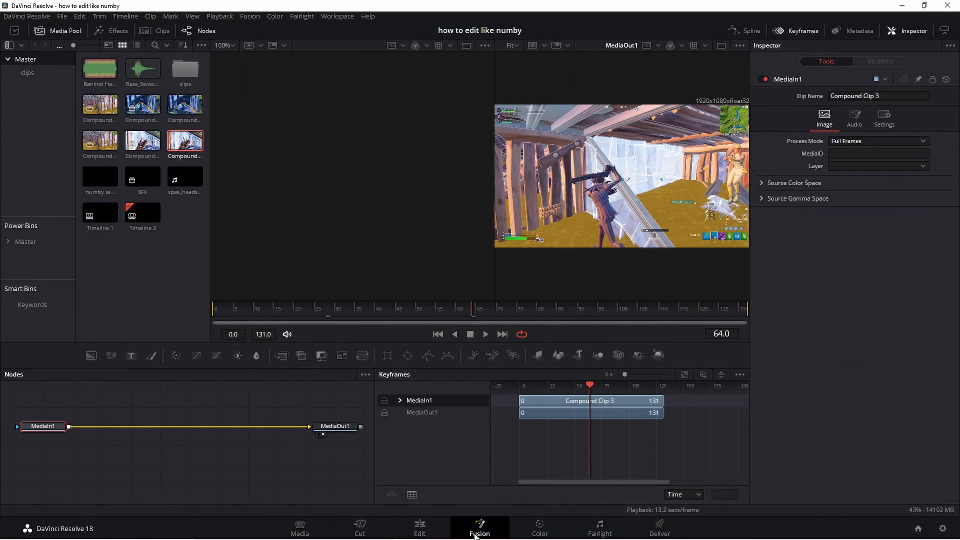
click(282, 535)
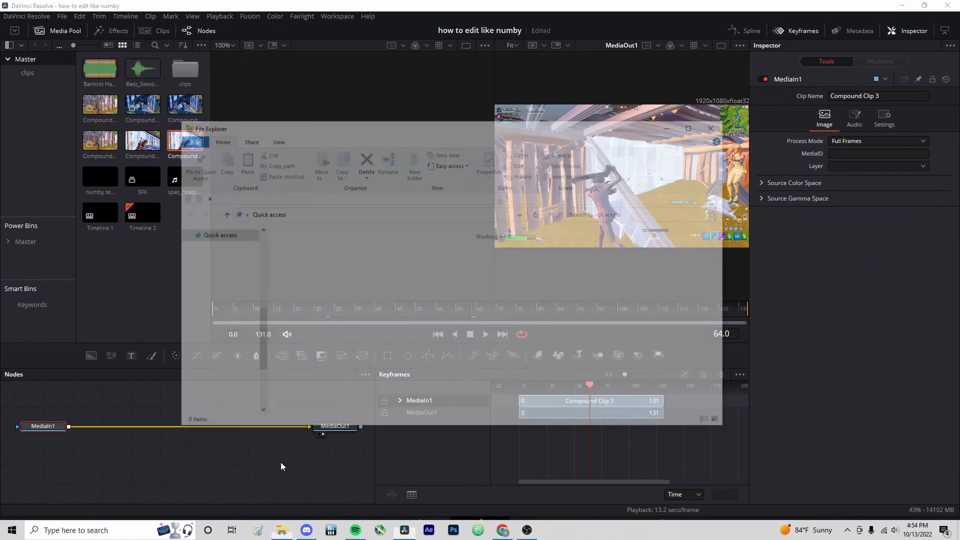
click(234, 262)
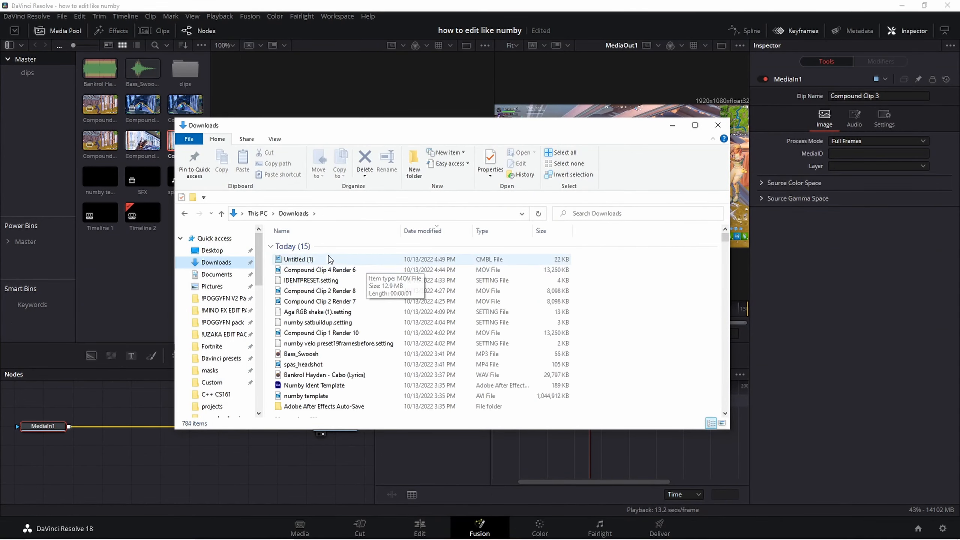
click(335, 281)
drag(336, 282, 216, 454)
key(alt+Tab)
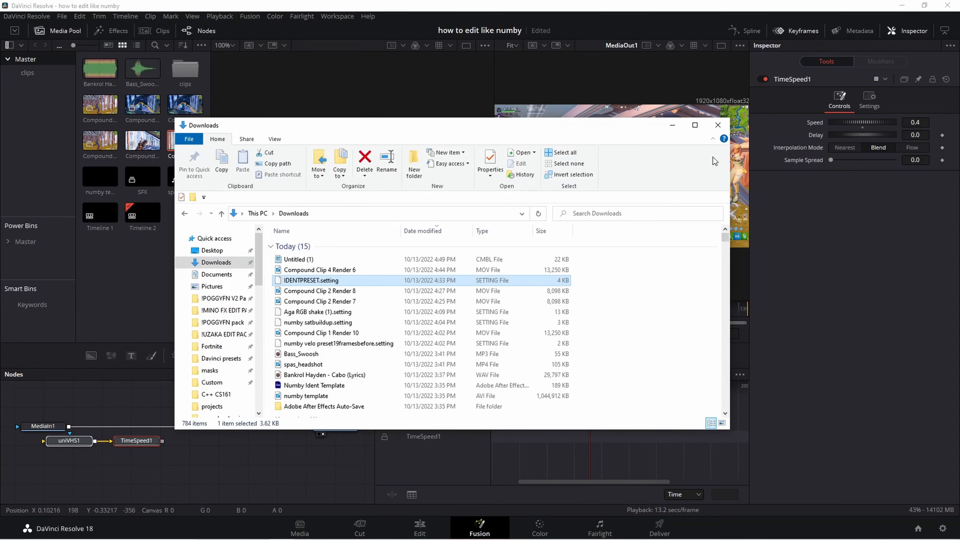
click(722, 124)
Step: Reposition the uniVHS1 and TimeSpeed1 nodes and connect them in sequence between MediaIn1 and MediaOut1
drag(135, 443, 189, 450)
click(255, 452)
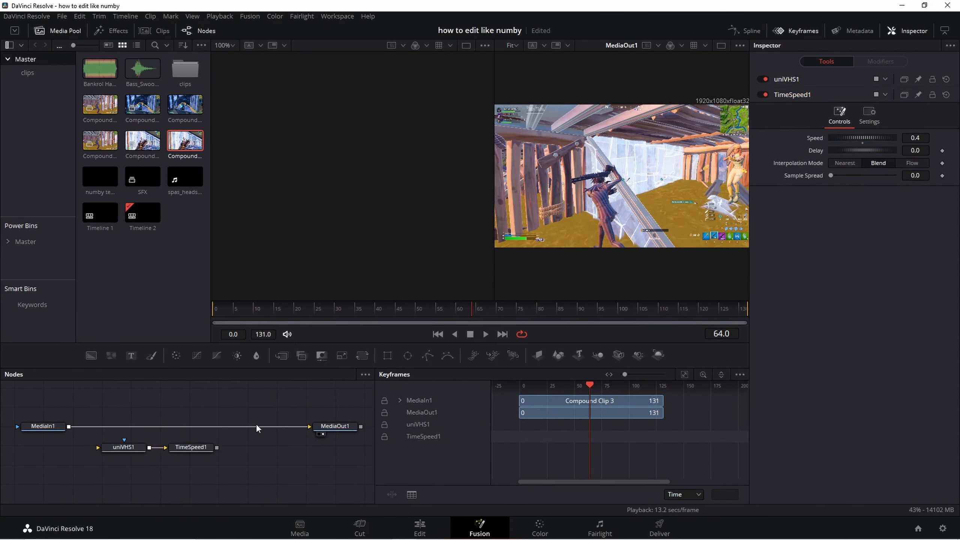
drag(256, 426, 122, 451)
drag(220, 450, 314, 433)
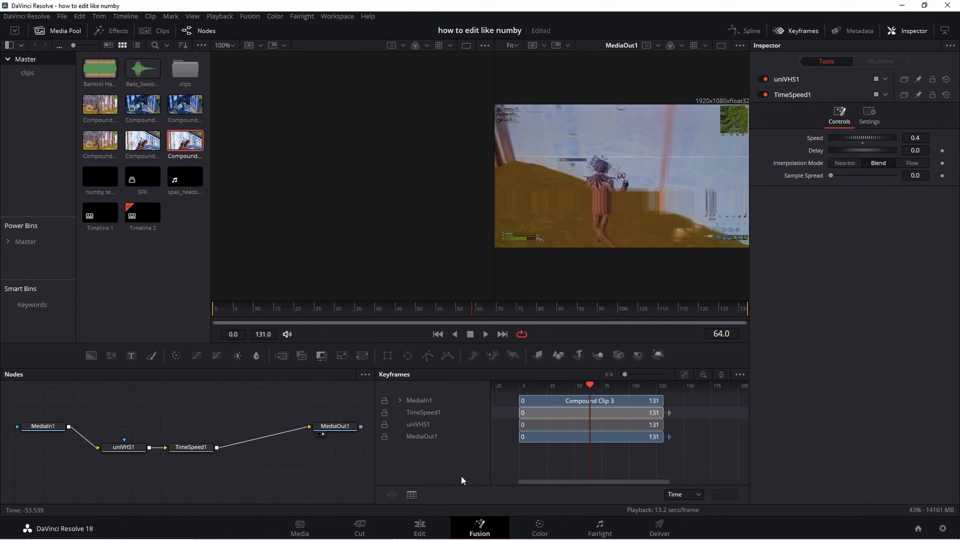
Step: Return to the Edit page and play back Compound Clip 3 from its start
click(419, 528)
click(527, 357)
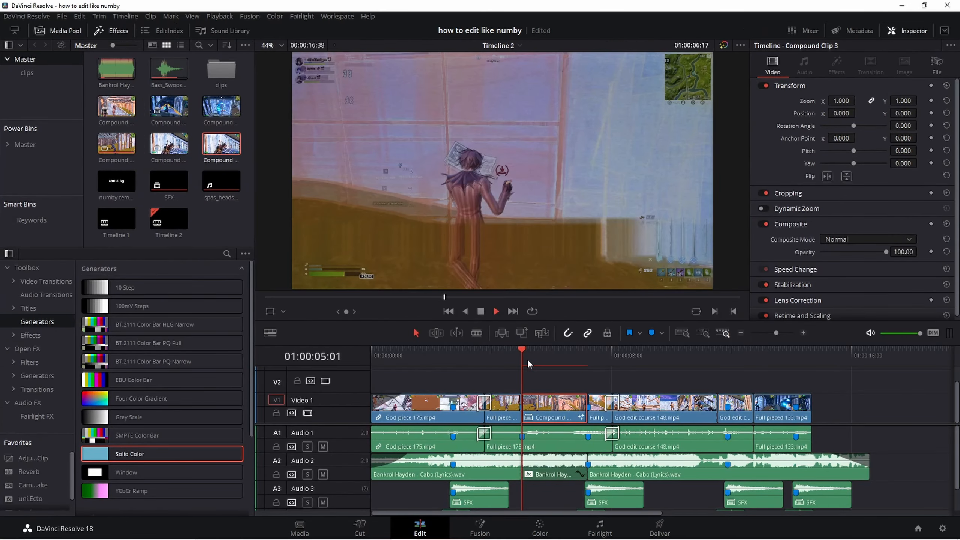
key(space)
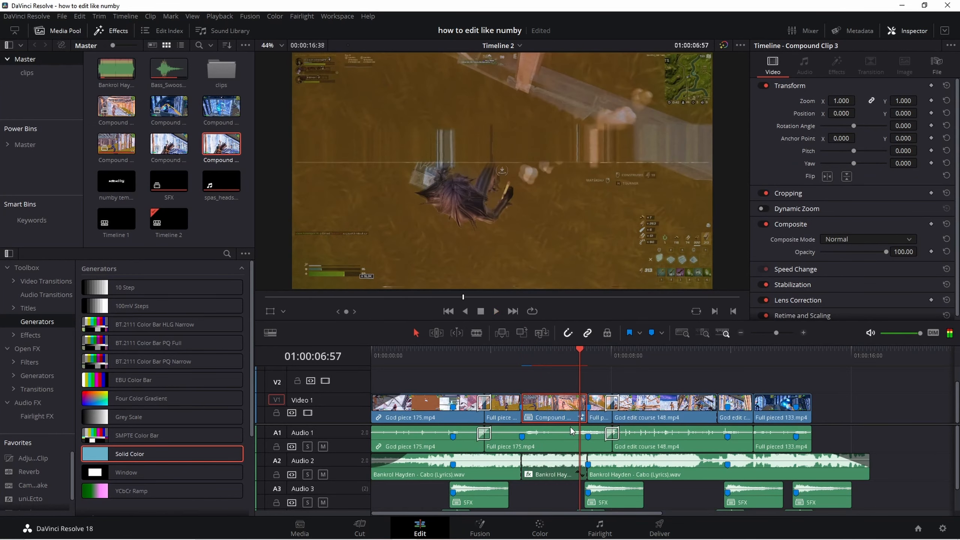
Step: Add a Solid Color generator on V2 at the start of Compound Clip 3 and shorten it to end at about 01:00:05:32
scroll(569, 409, up, 1)
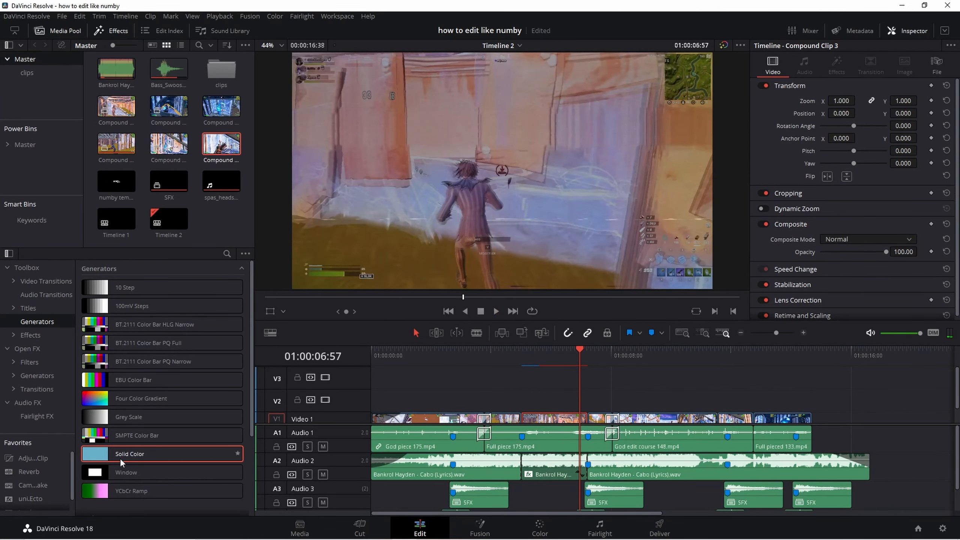
drag(150, 455, 525, 403)
click(521, 361)
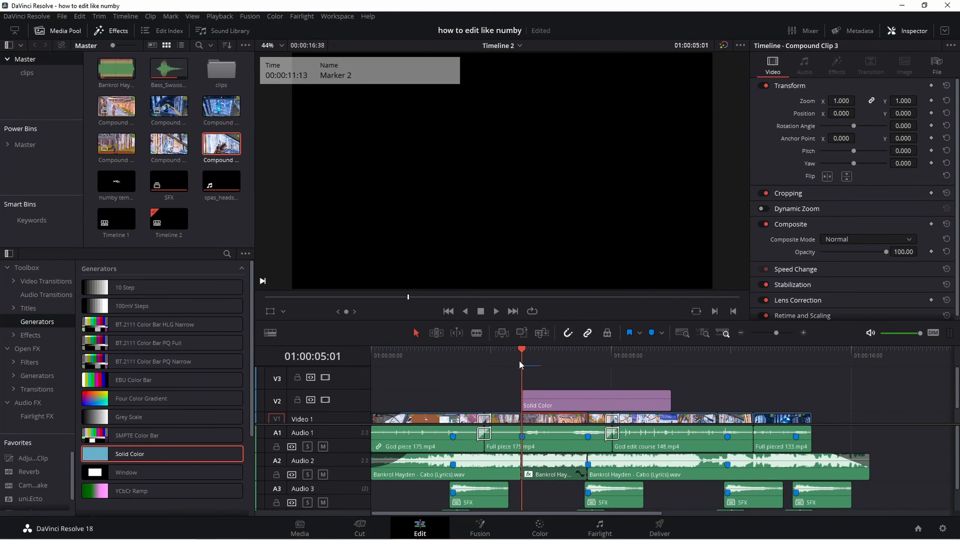
drag(521, 360, 537, 362)
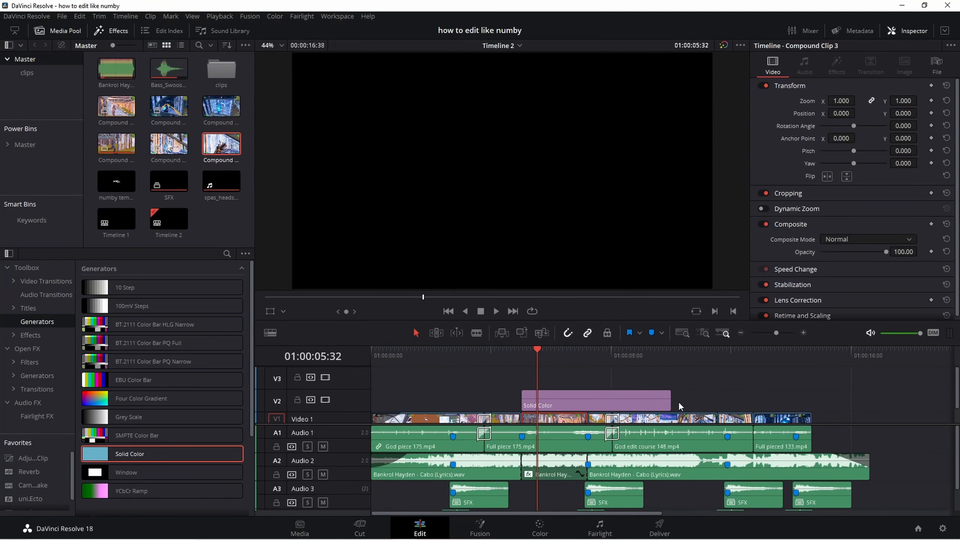
drag(671, 400, 543, 395)
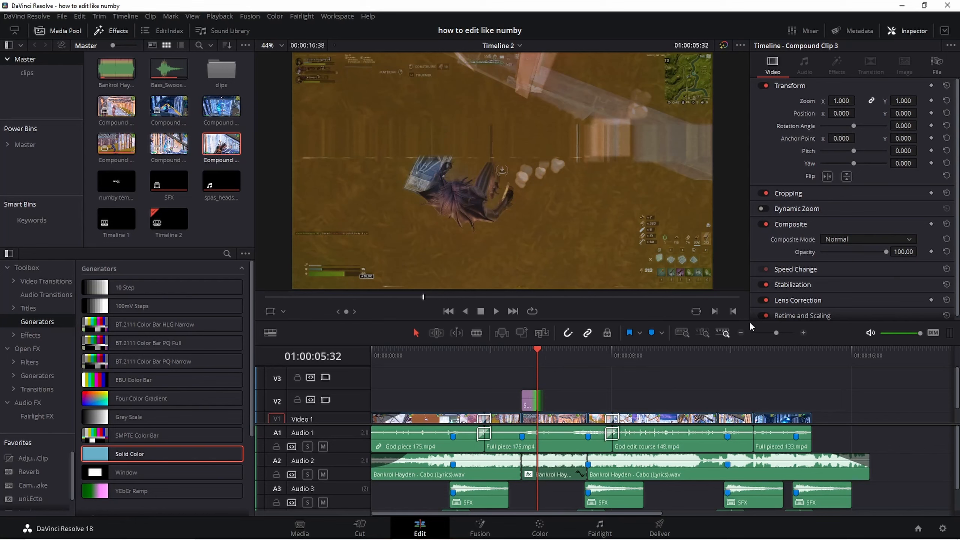
Step: Centre the Solid Color clip over the cut into Compound Clip 3 and add a fade-in and fade-out meeting at its marked midpoint
click(804, 333)
click(596, 359)
click(611, 394)
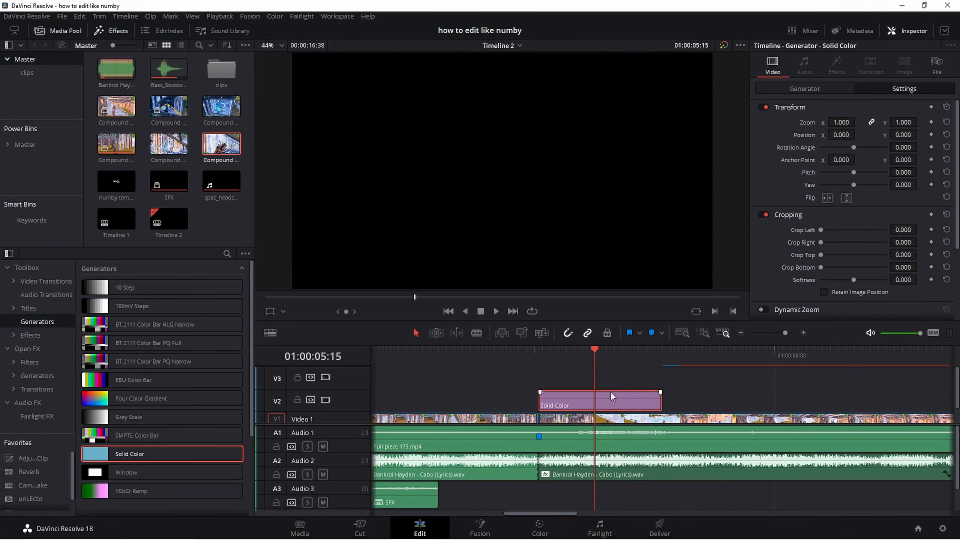
key(Right)
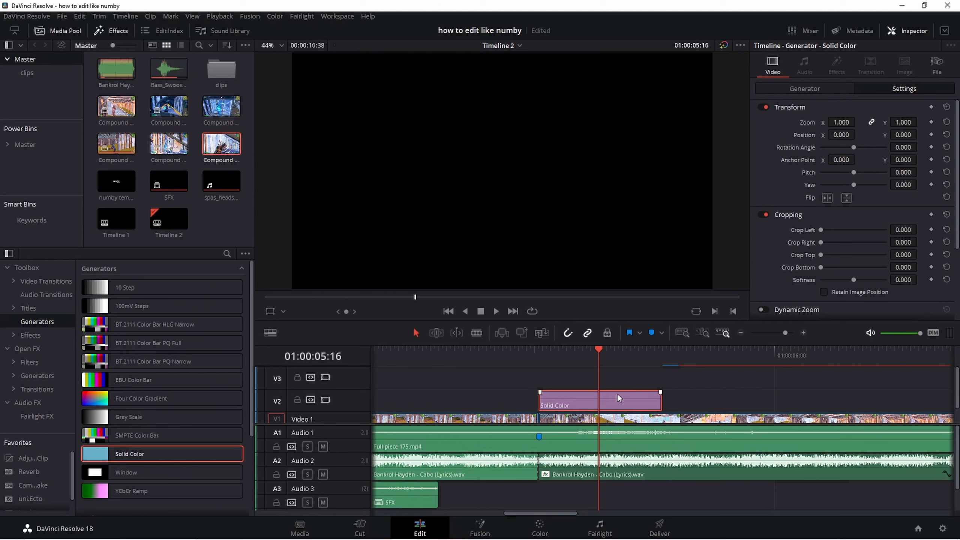
drag(624, 398, 540, 393)
drag(480, 393, 539, 393)
Step: Play back the Solid Color transition and the slow-motion section through to the following cross dissolve
click(458, 355)
key(space)
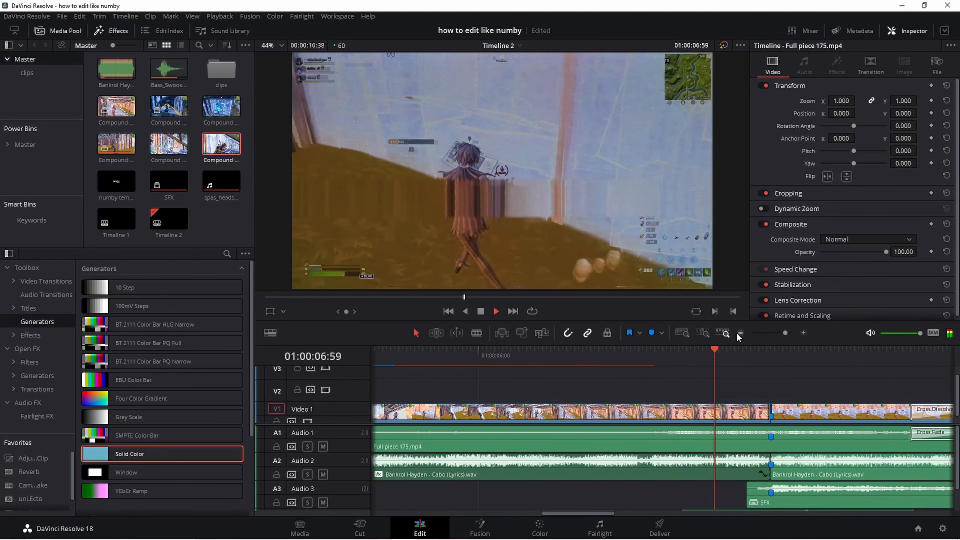
click(740, 332)
key(space)
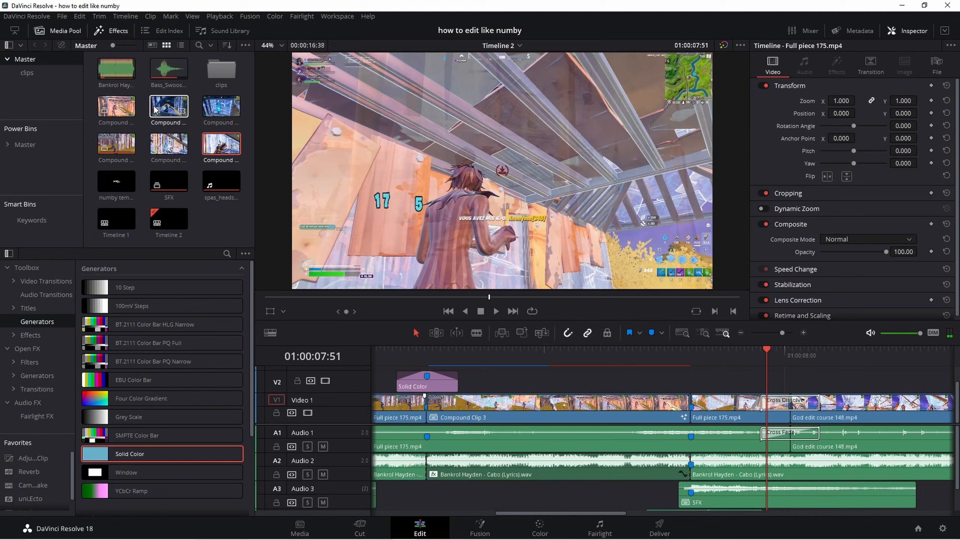
Step: Place numby template.avi on V3 at the start of Compound Clip 3 and trim its end to 01:00:07:01
drag(123, 204, 618, 395)
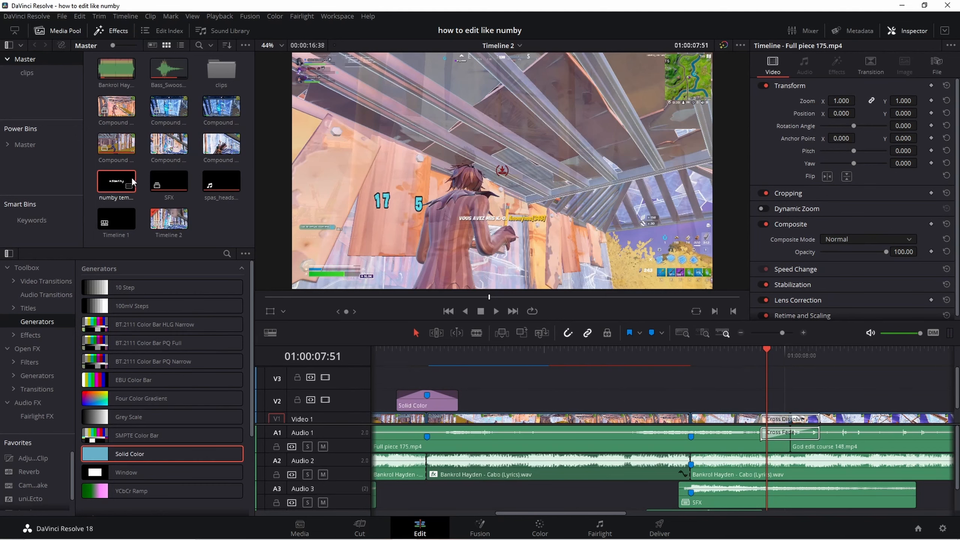
drag(116, 181, 462, 398)
drag(680, 359, 666, 362)
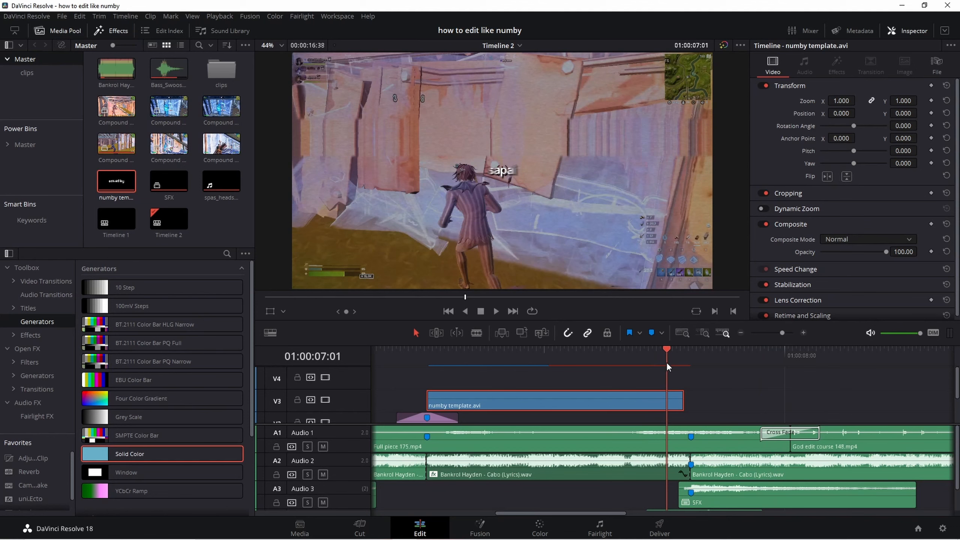
drag(682, 401, 666, 400)
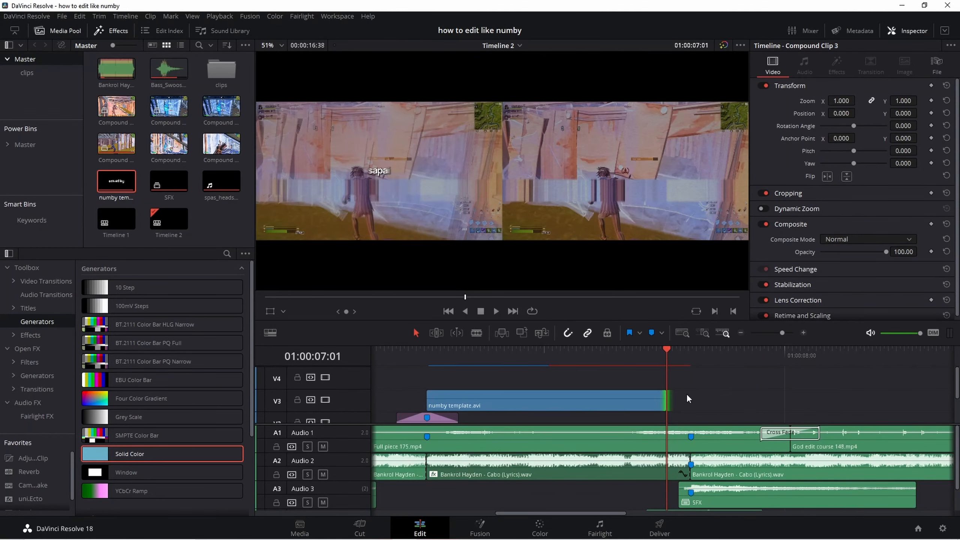
Step: Duplicate the faded Solid Color clip on V2 and centre the copy on the end of numby template.avi at 01:00:07:01
scroll(492, 397, down, 3)
click(438, 389)
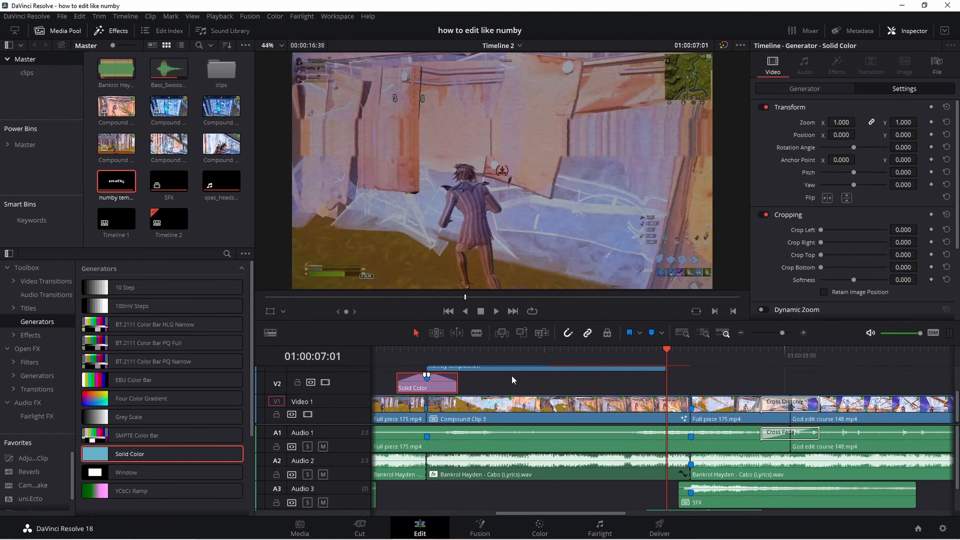
key(ctrl+v)
scroll(688, 386, up, 2)
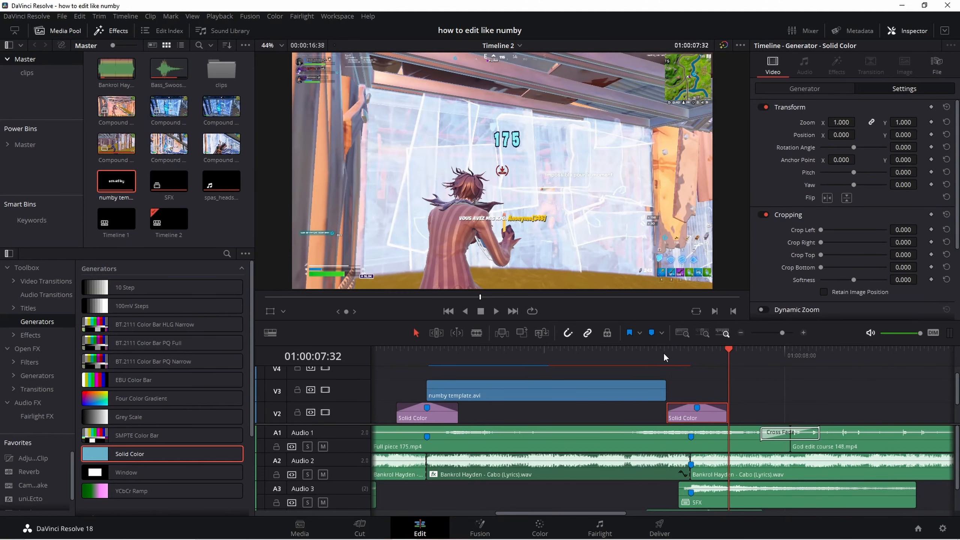
click(666, 355)
drag(711, 407, 687, 417)
scroll(742, 397, down, 2)
Step: Play back the titled ident section and the God edit course 148.mp4 footage that follows it
click(529, 359)
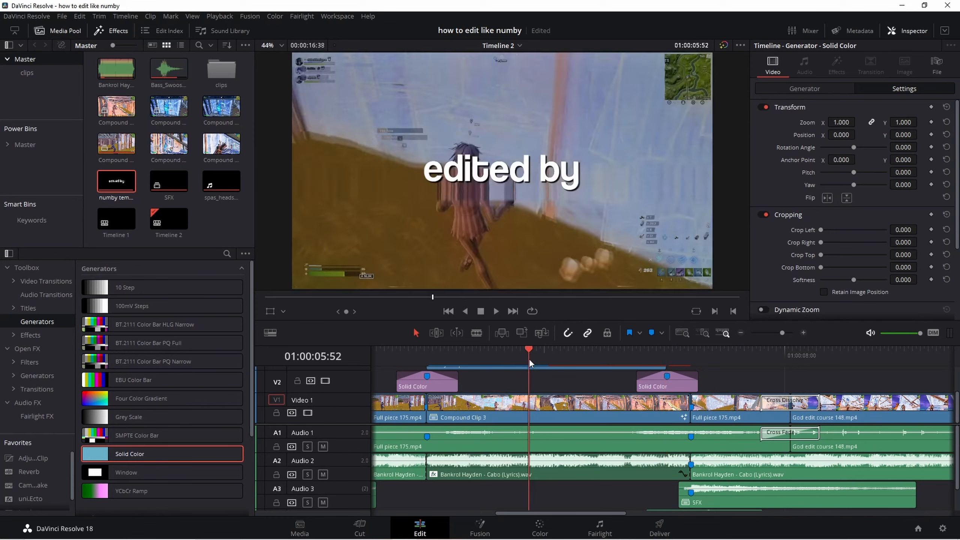
click(387, 357)
key(space)
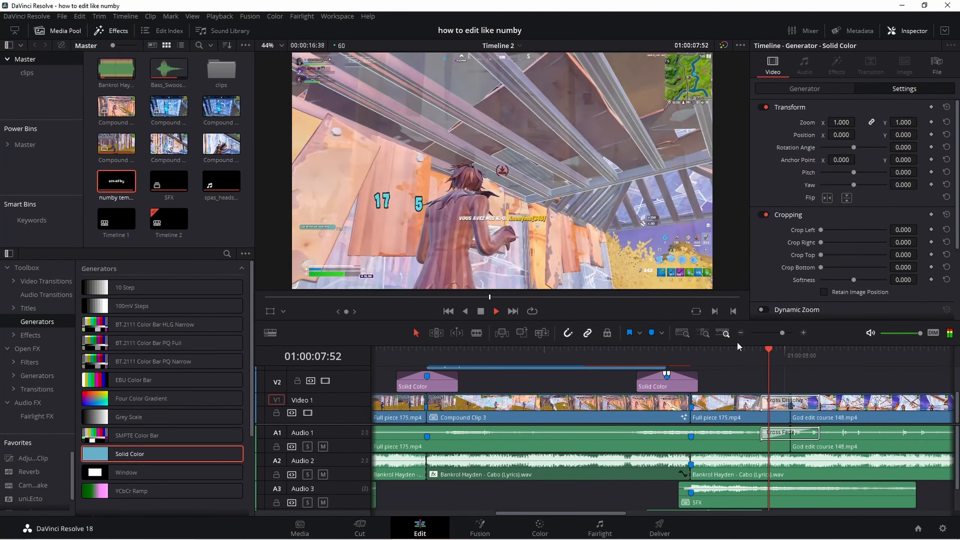
key(space)
click(741, 333)
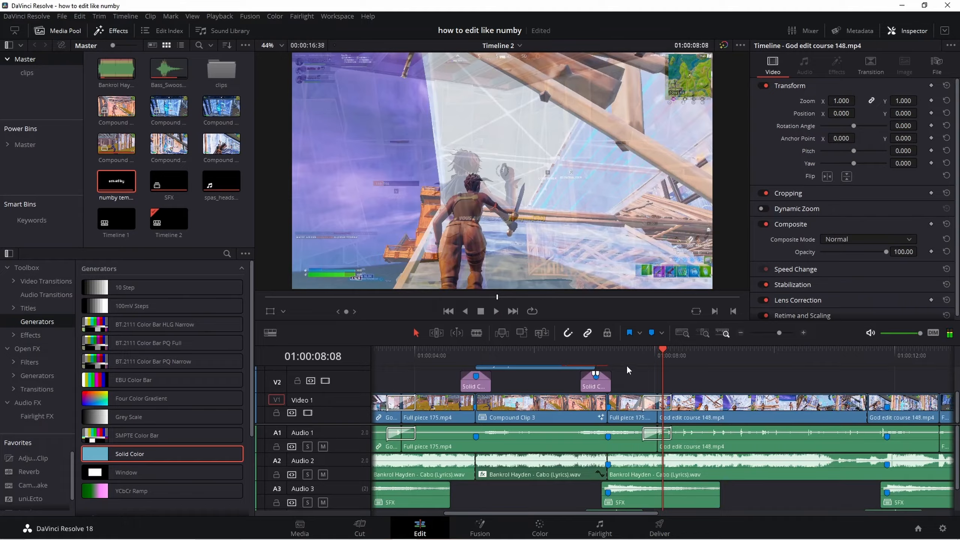
drag(627, 365, 613, 359)
key(space)
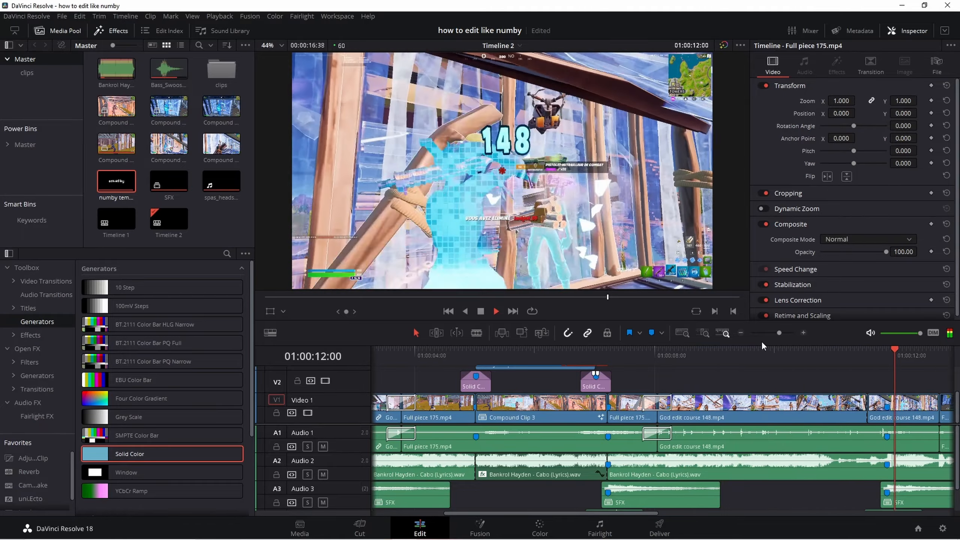
key(space)
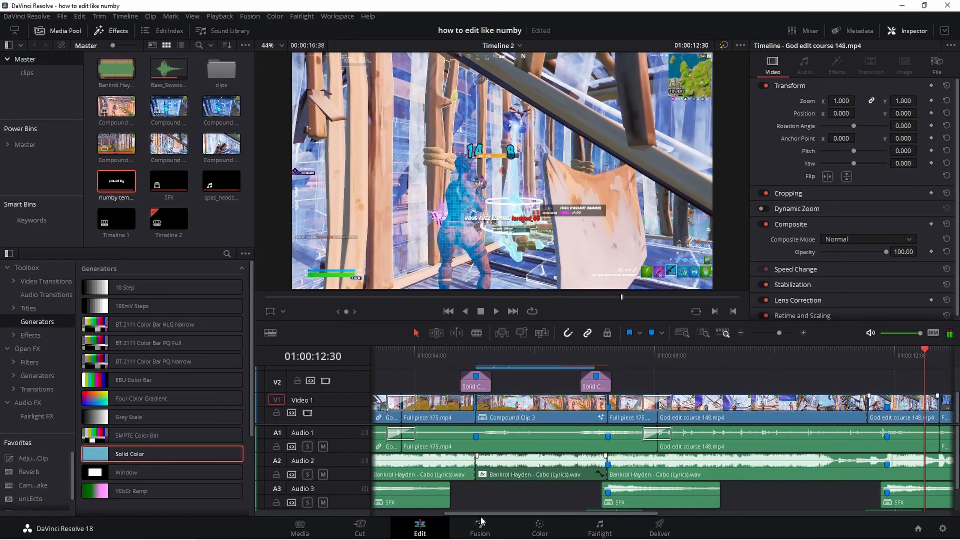
Step: Turn the short God edit course 148.mp4 segment around the marker at 01:00:11:52 into a new compound clip
drag(481, 514, 573, 514)
click(641, 357)
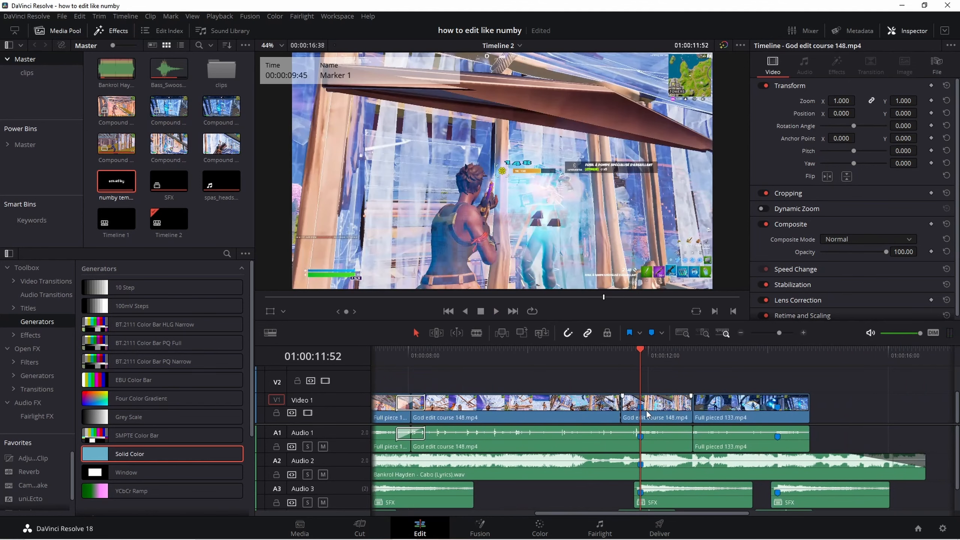
key(j)
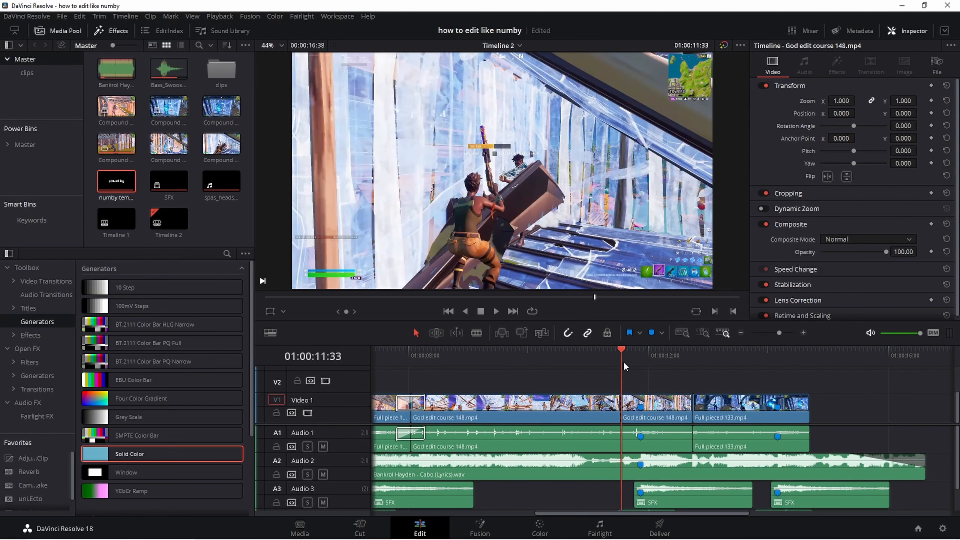
drag(623, 362, 645, 375)
right_click(676, 408)
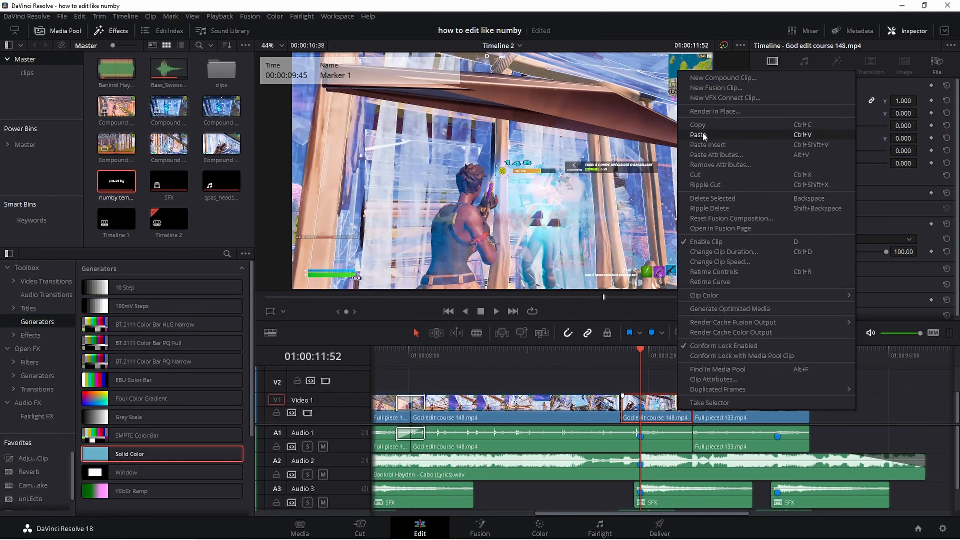
click(717, 78)
click(564, 293)
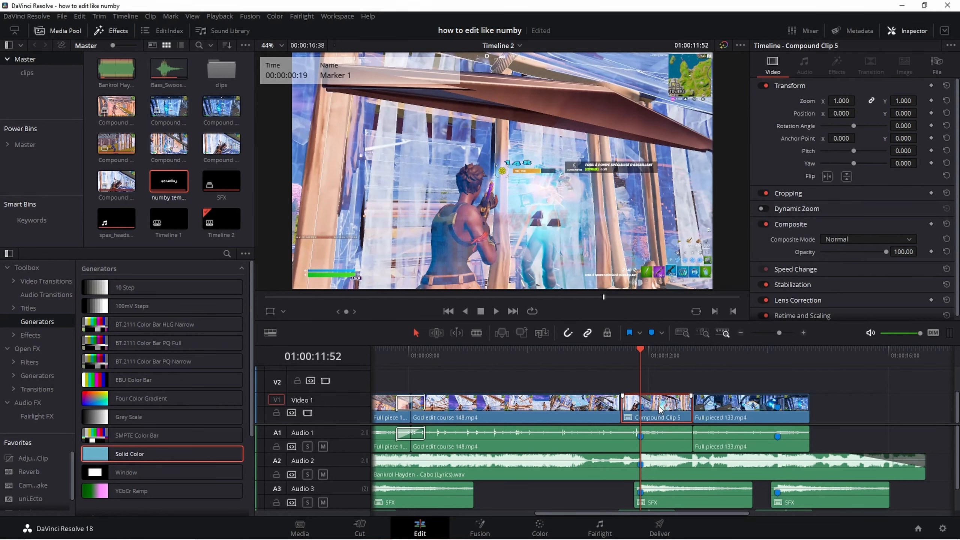
Step: Bring numby velo preset19framesbefore.setting from Downloads into Compound Clip 5's Fusion graph and connect its OpticalFlow1 and TimeStretcher1 nodes between MediaIn1 and MediaOut1
click(491, 524)
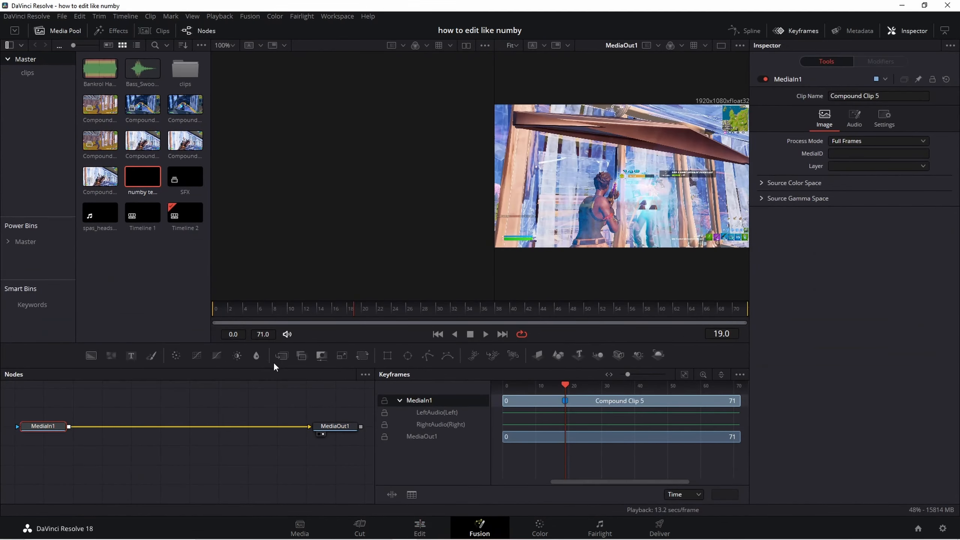
click(282, 531)
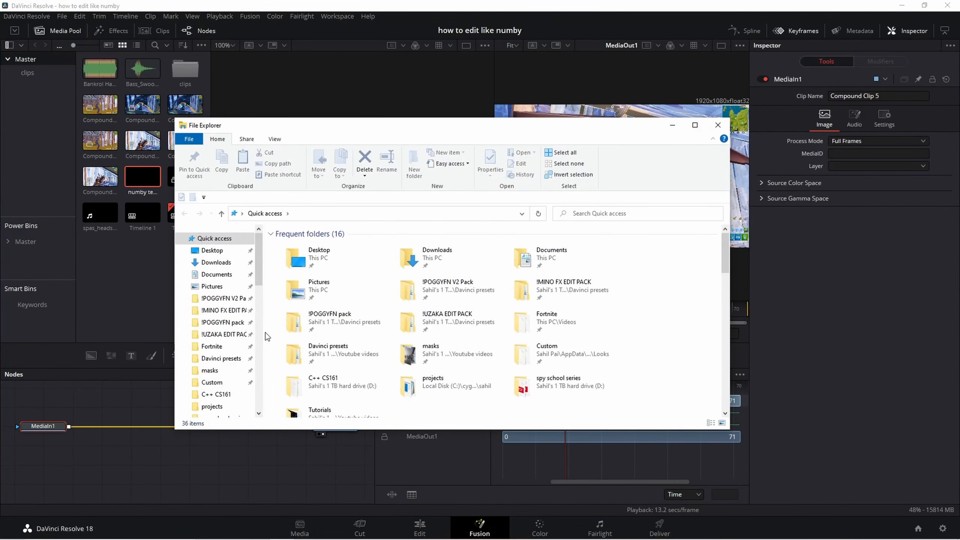
click(215, 262)
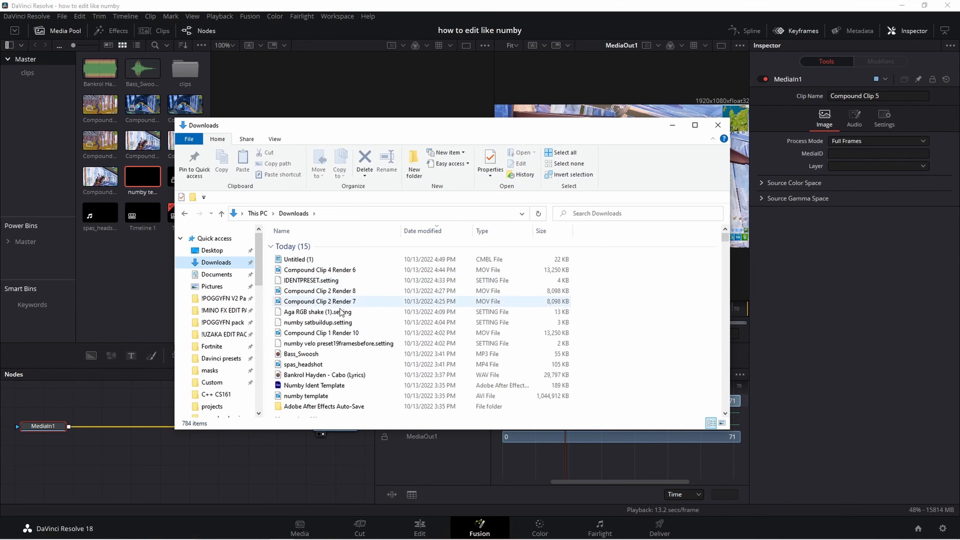
drag(322, 343, 159, 445)
click(268, 428)
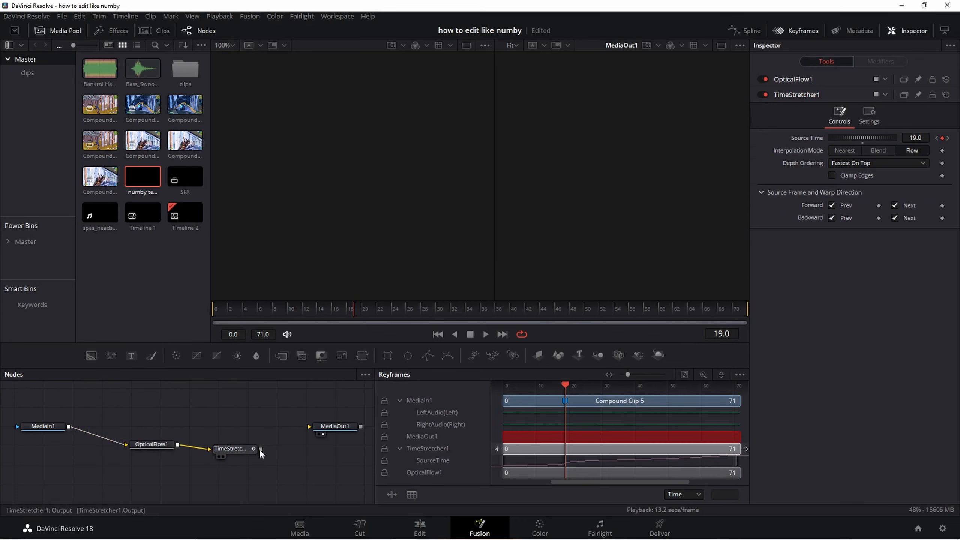
drag(260, 449, 336, 431)
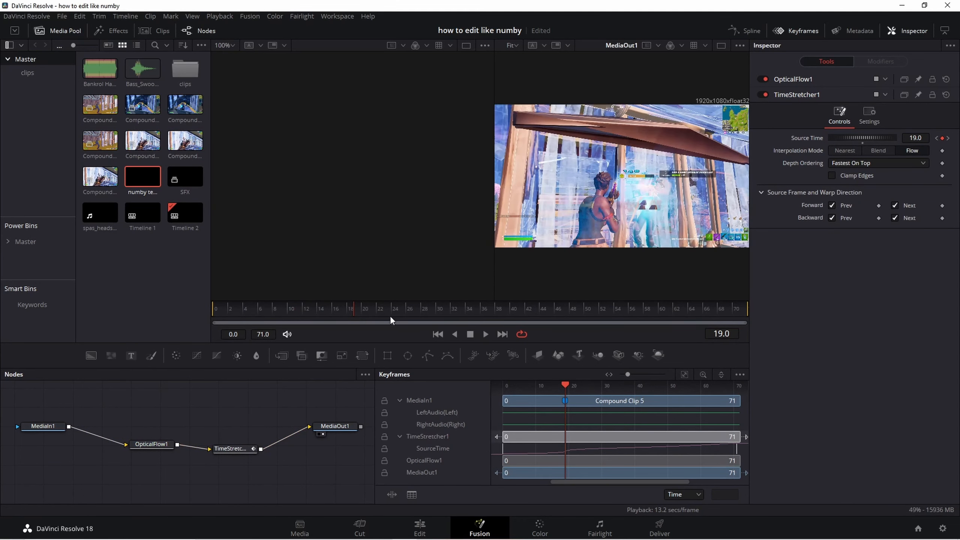
Step: Examine TimeStretcher1's Source Time keyframes at the first and last frames of Compound Clip 5
drag(391, 317, 180, 317)
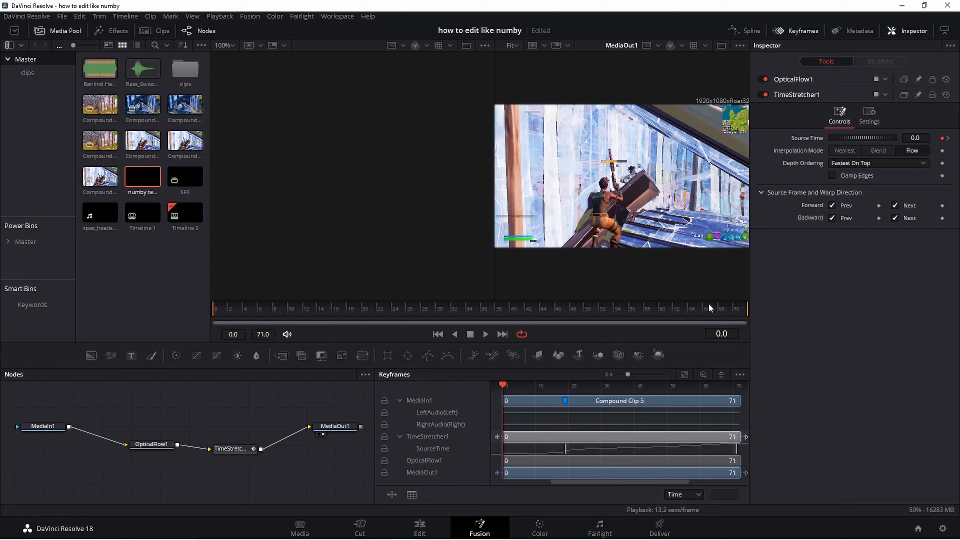
drag(709, 308, 901, 316)
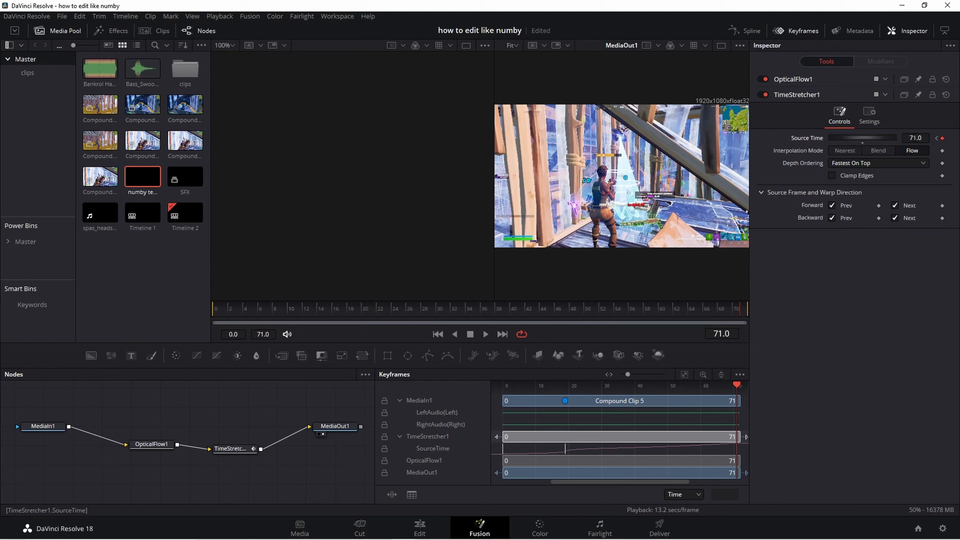
click(915, 137)
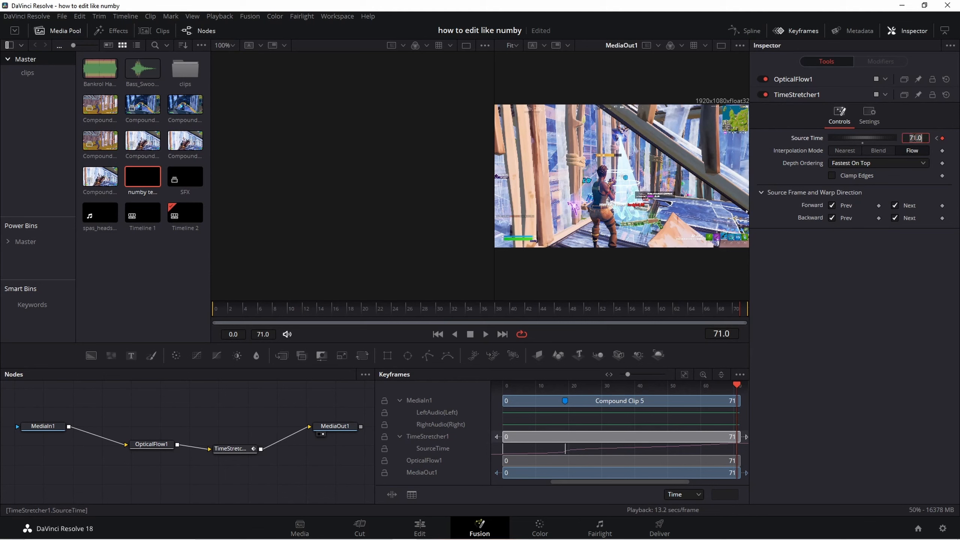
click(937, 139)
drag(279, 313, 200, 313)
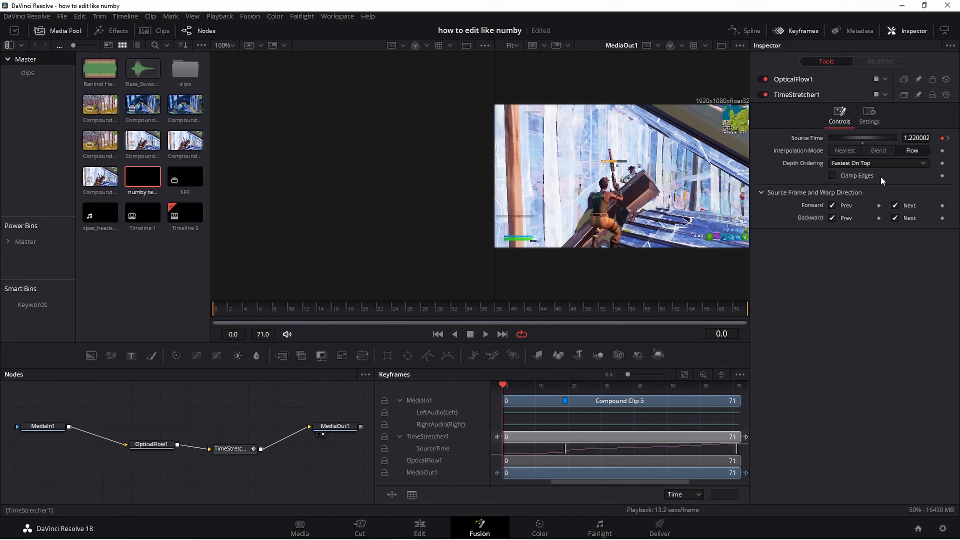
click(948, 139)
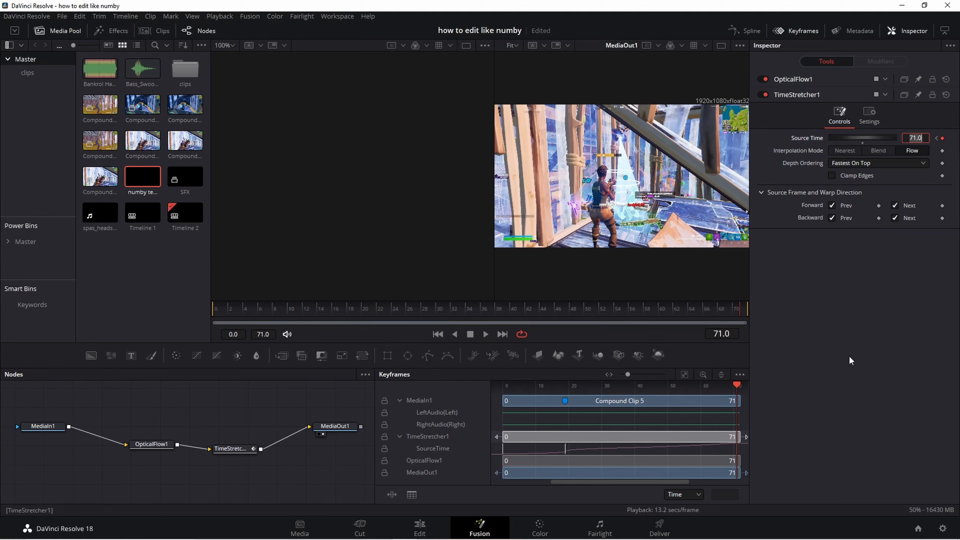
click(794, 397)
drag(267, 313, 189, 308)
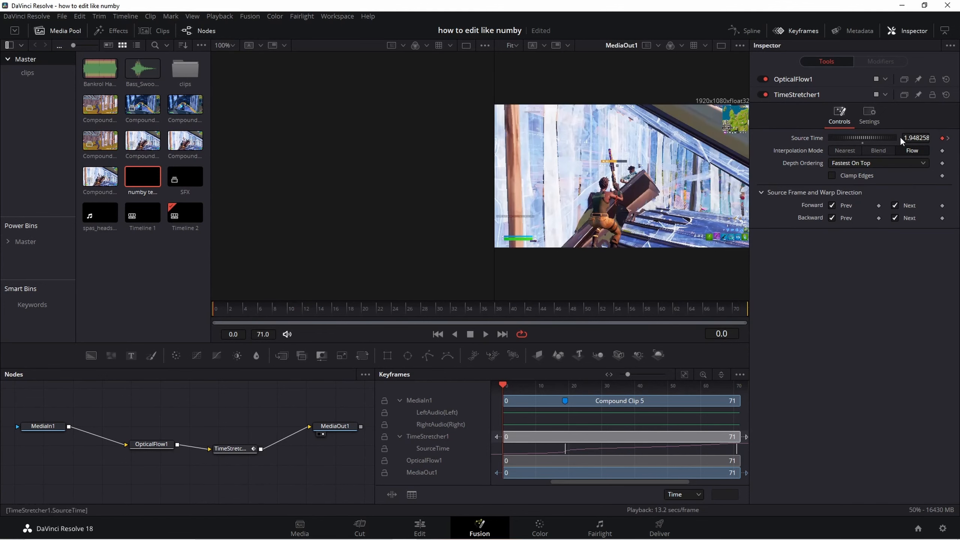
Step: Set TimeStretcher1's Source Time to 0 at the first frame of Compound Clip 5
click(913, 139)
text(0)
key(Return)
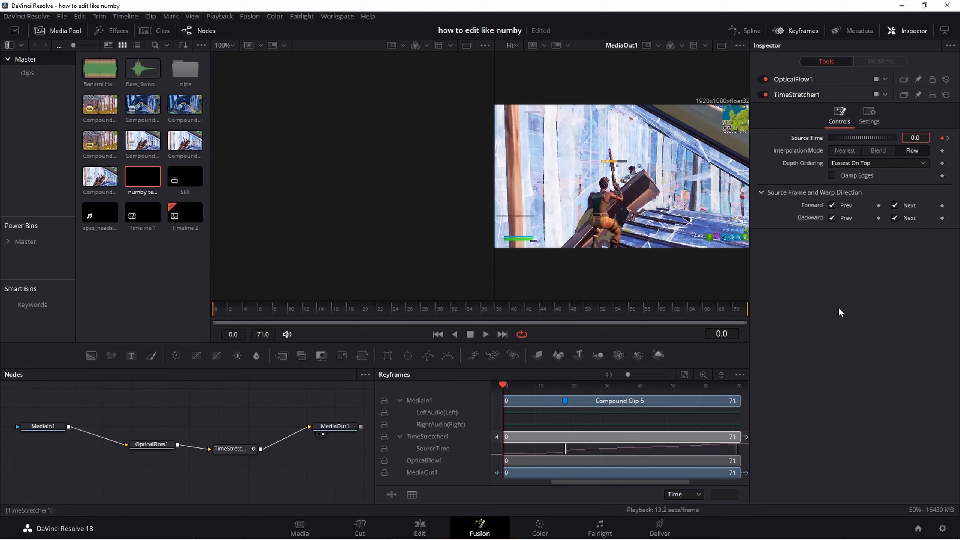
drag(298, 307, 180, 298)
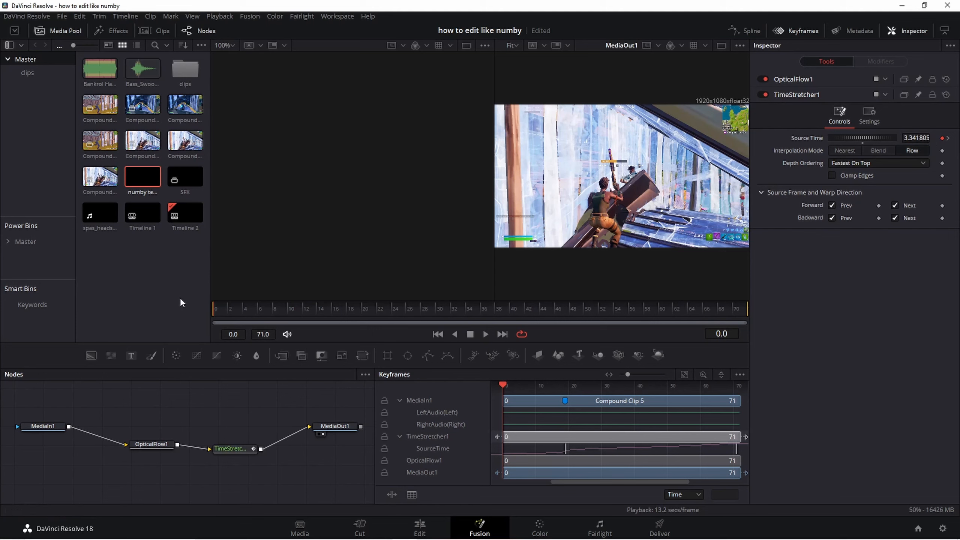
drag(267, 313, 208, 304)
Step: Examine TimeStretcher1's Source Time keyframes at frames 71 and 0 and their alignment with the clip marker at frame 19
drag(634, 317, 731, 320)
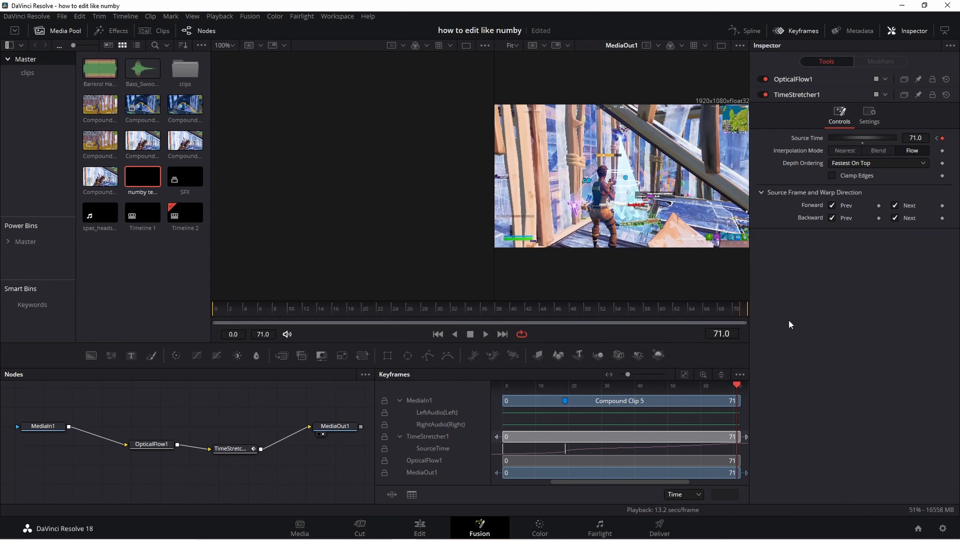
click(260, 306)
drag(261, 306, 25, 356)
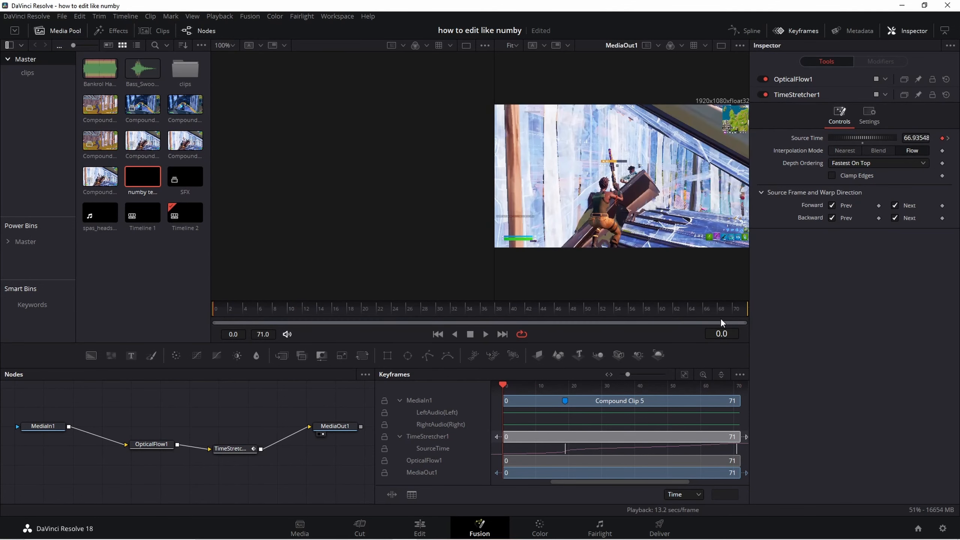
drag(743, 318, 212, 309)
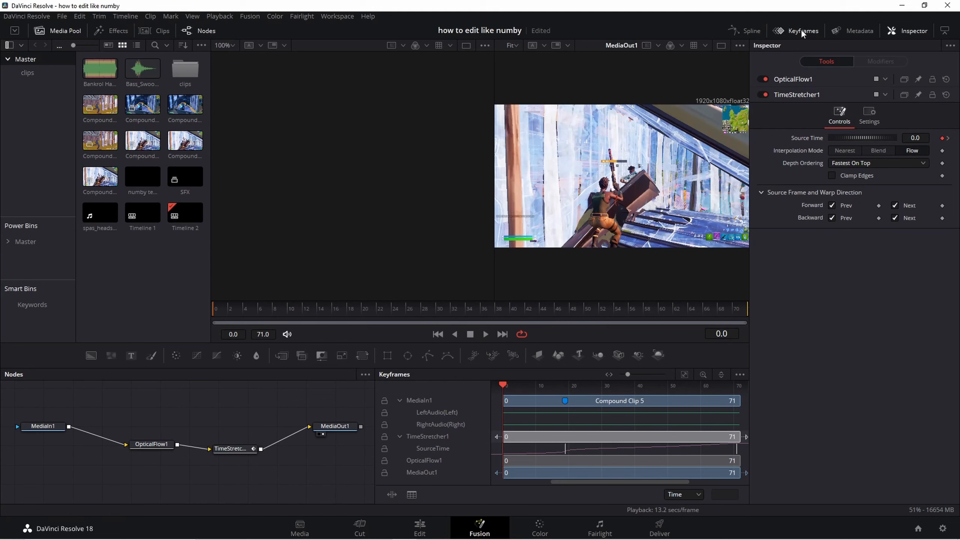
click(789, 31)
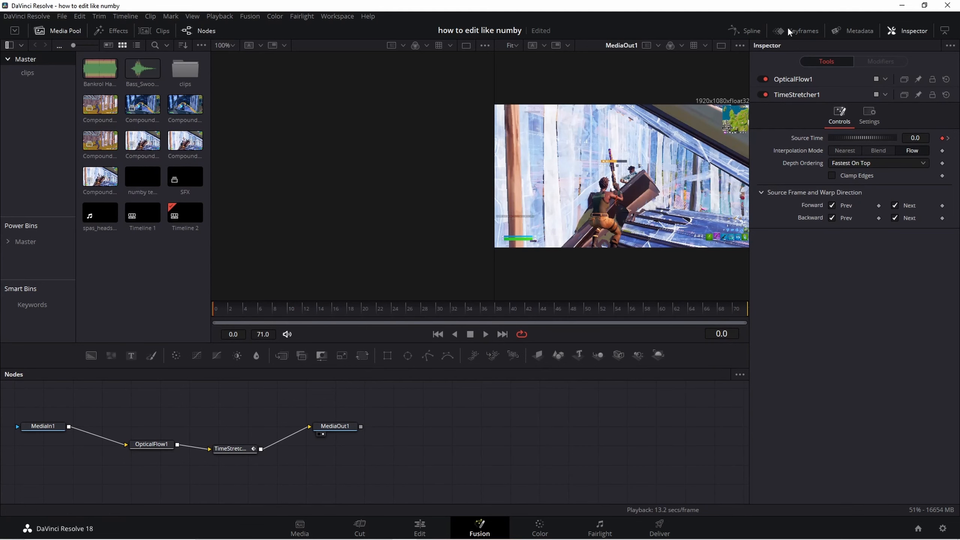
click(787, 27)
drag(453, 311, 357, 322)
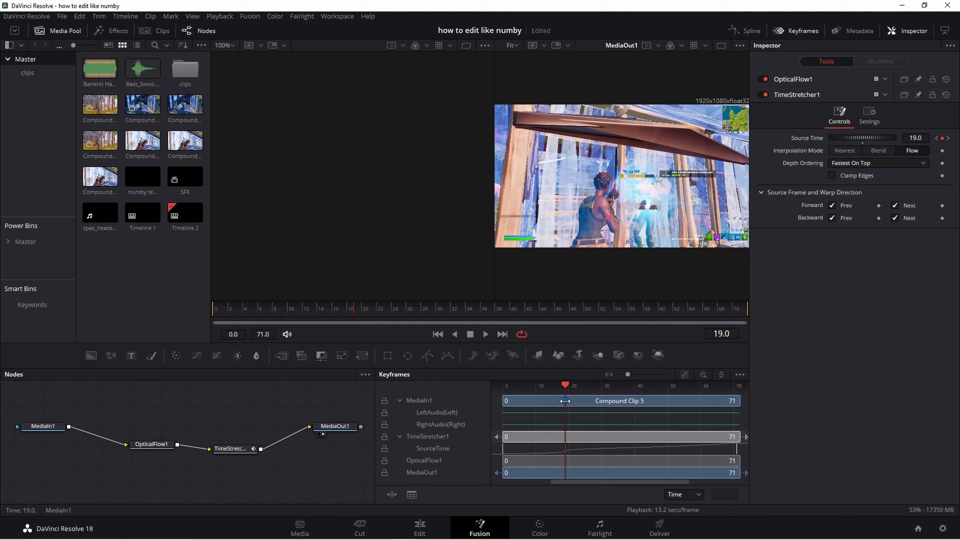
drag(444, 317, 417, 311)
drag(592, 386, 567, 395)
click(258, 315)
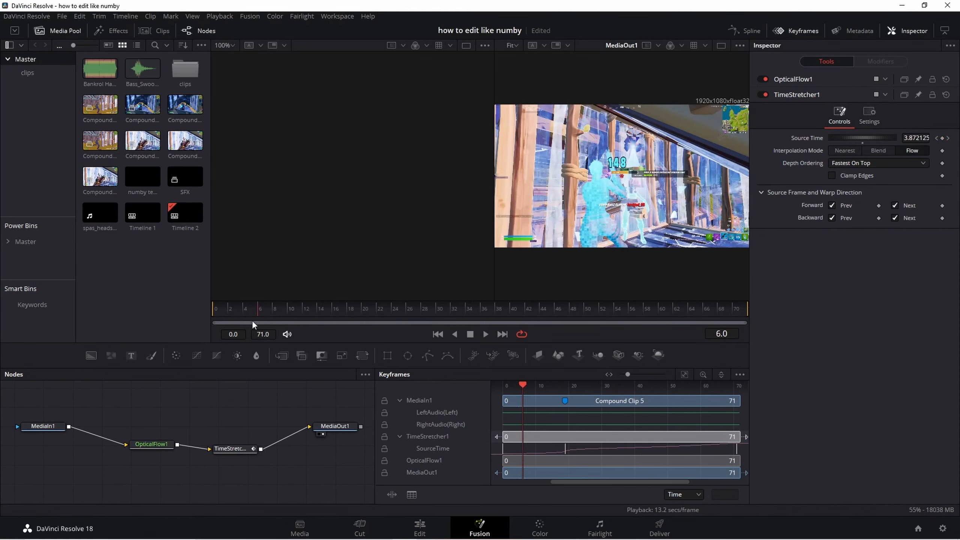
drag(254, 324, 112, 332)
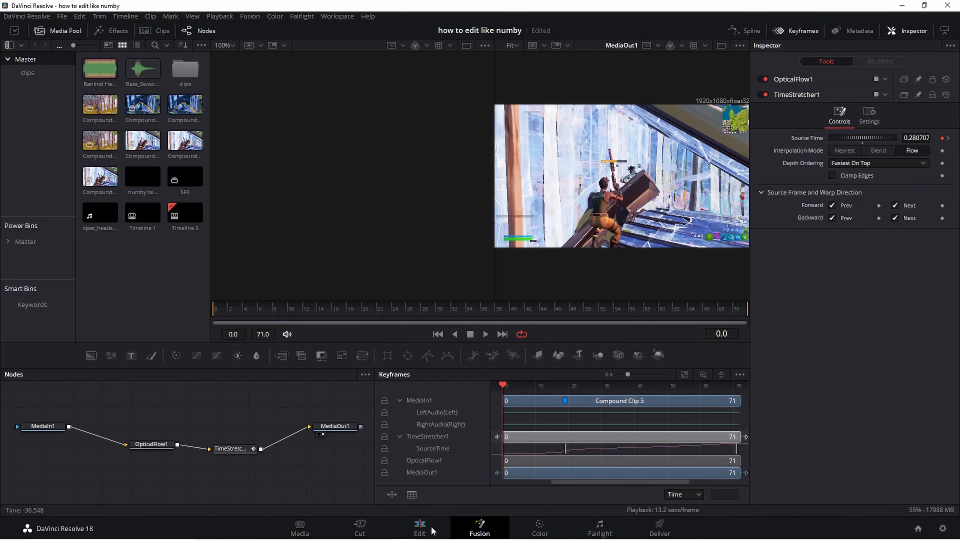
Step: Replace Compound Clip 5 on Video 1 of the edit timeline with Compound Clip 4 Render 6 from Downloads and play the section
click(421, 527)
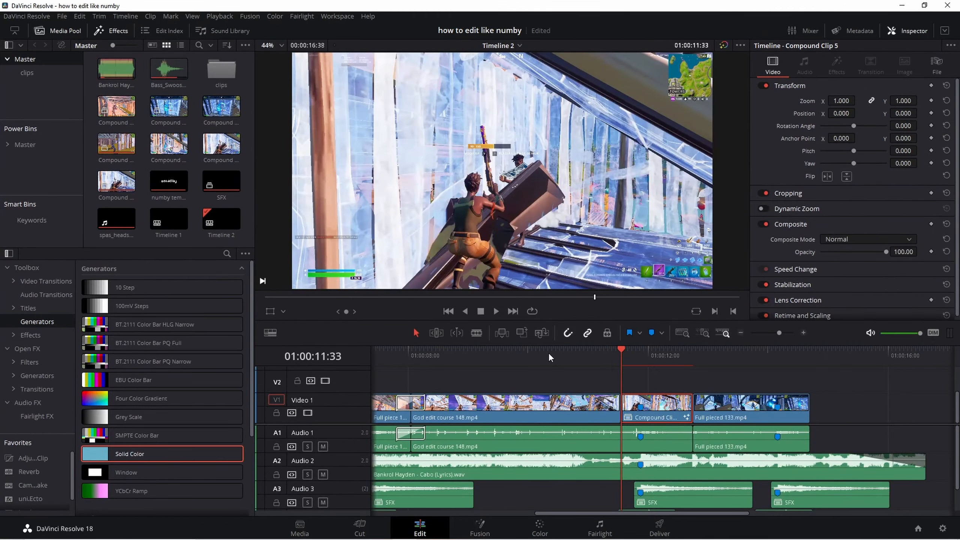
click(281, 534)
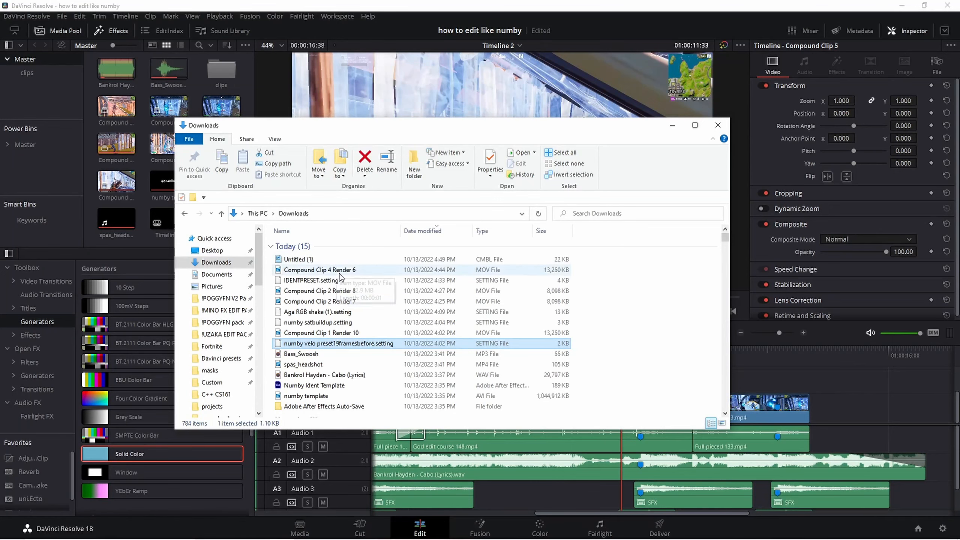
drag(336, 269, 644, 408)
click(724, 357)
key(space)
key(space)
Step: Add a marker to Compound Clip 4 Render 6.mov at 01:00:11:52
click(640, 356)
key(m)
click(658, 377)
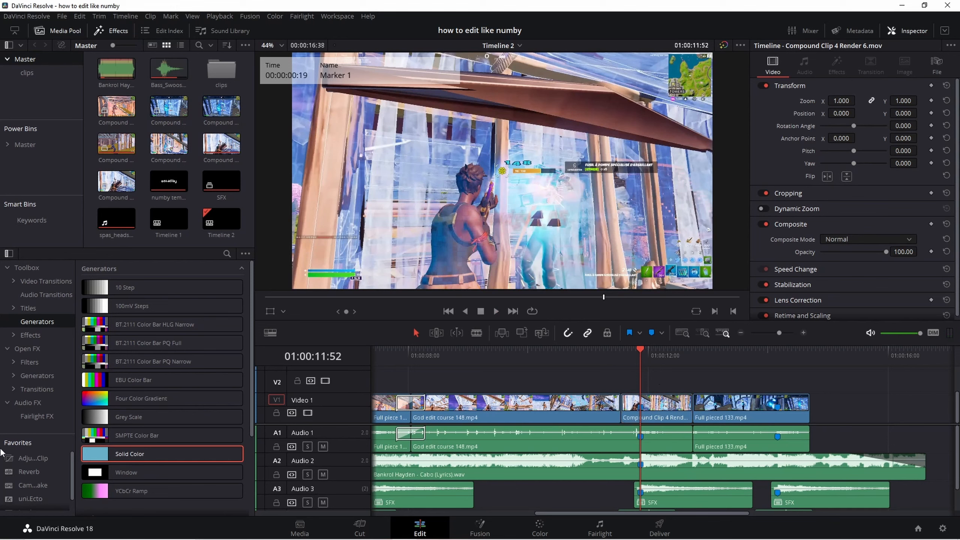
Step: Place an Adjustment Clip on Video 2 from 01:00:11:21 up to the marker at 01:00:11:52
drag(26, 457, 606, 377)
click(616, 357)
click(608, 359)
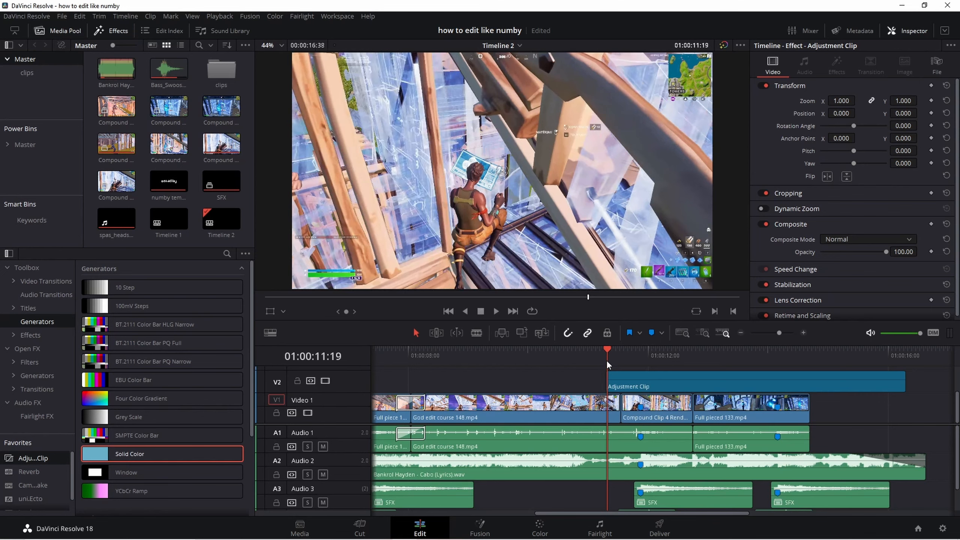
key(Left)
key(Left)
key(Right)
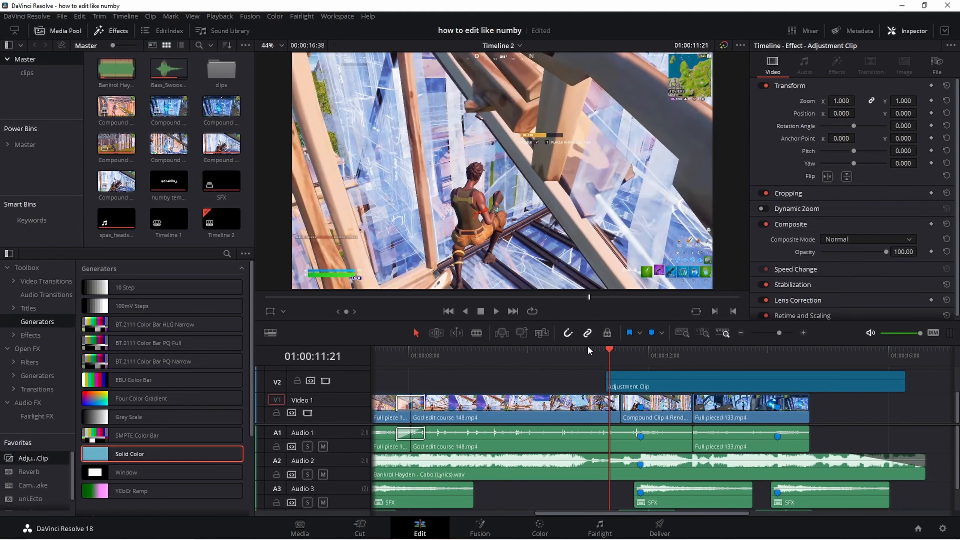
drag(657, 386, 660, 387)
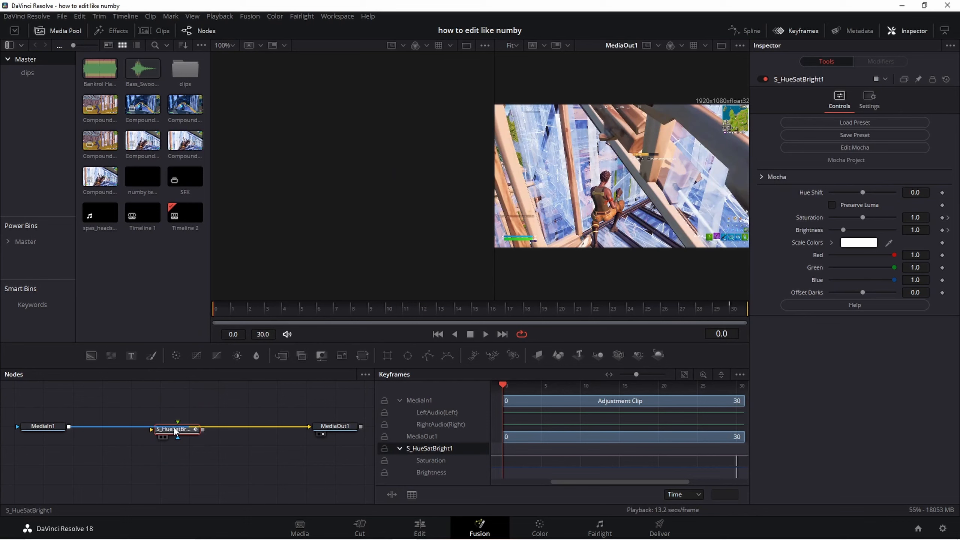
Step: Insert S_HueSatBright1 between MediaIn1 and MediaOut1 and shift its Saturation and Brightness keyframes to start at frame 0
click(740, 448)
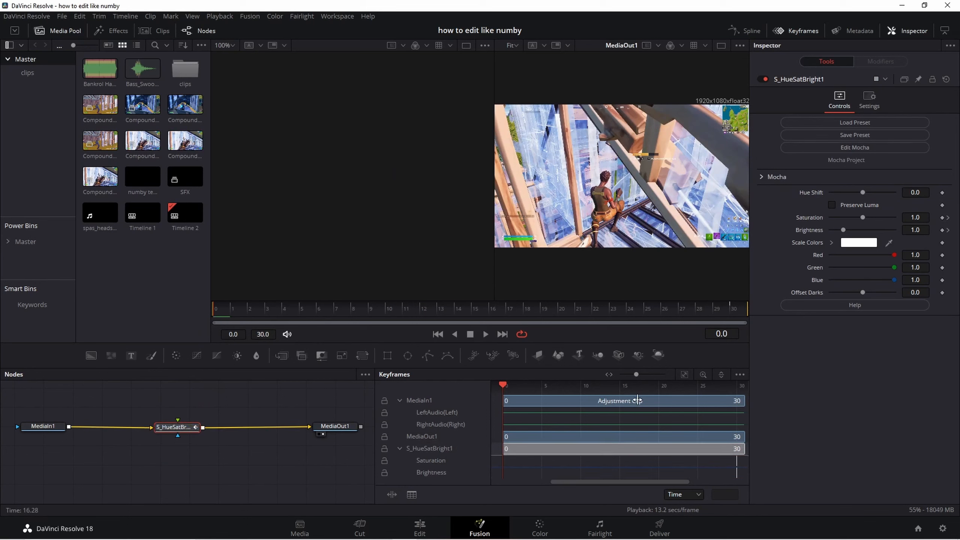
click(685, 373)
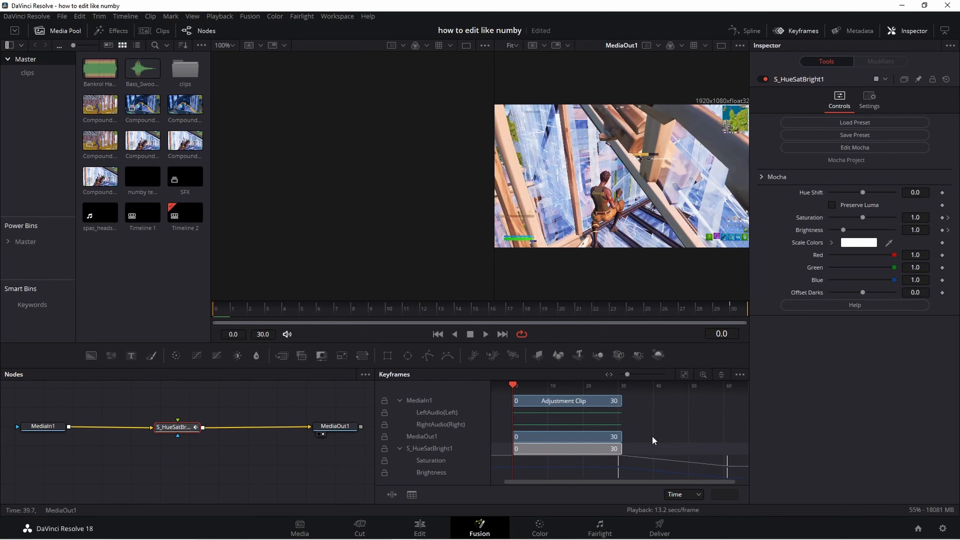
drag(587, 456, 622, 456)
key(ctrl+z)
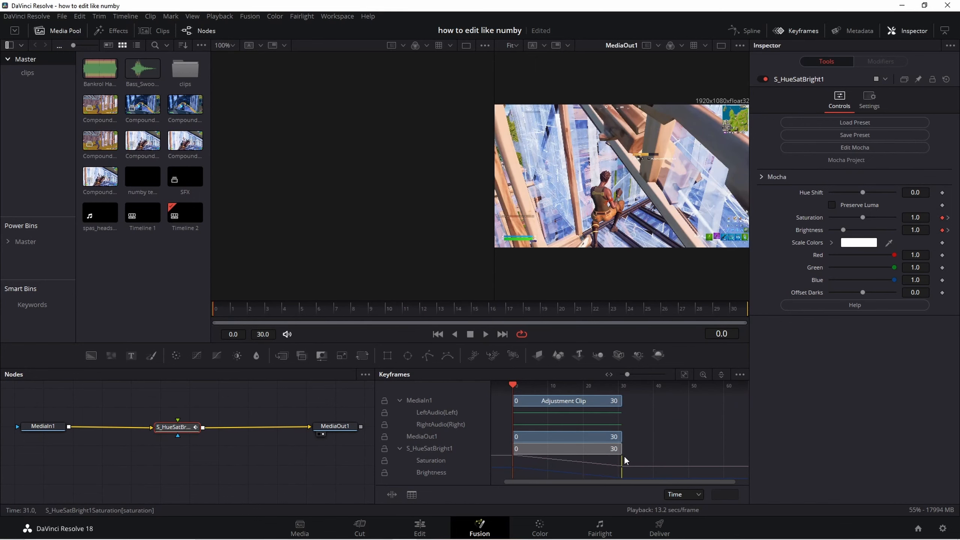
click(567, 436)
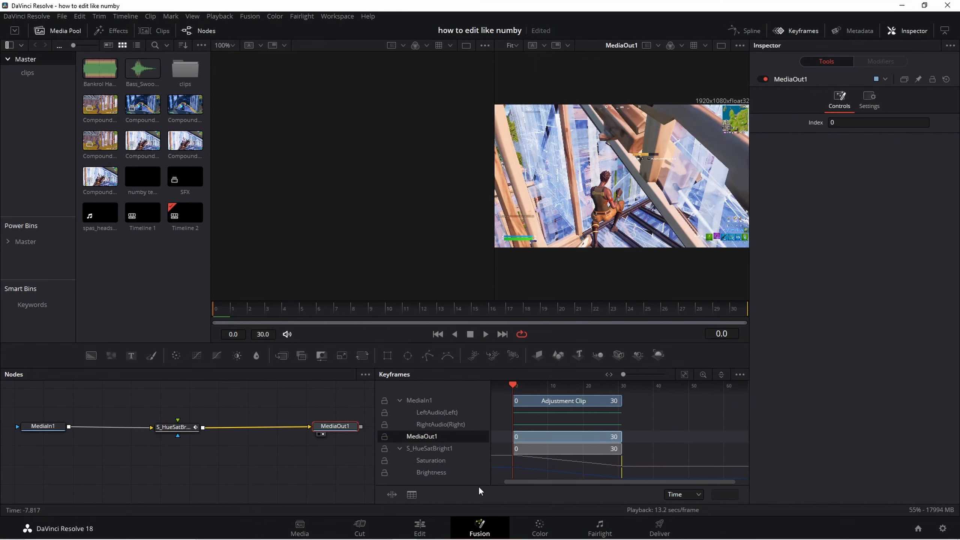
Step: Play back the edit timeline from the new adjustment clip's start at 01:00:11:21
click(420, 527)
right_click(621, 387)
click(660, 383)
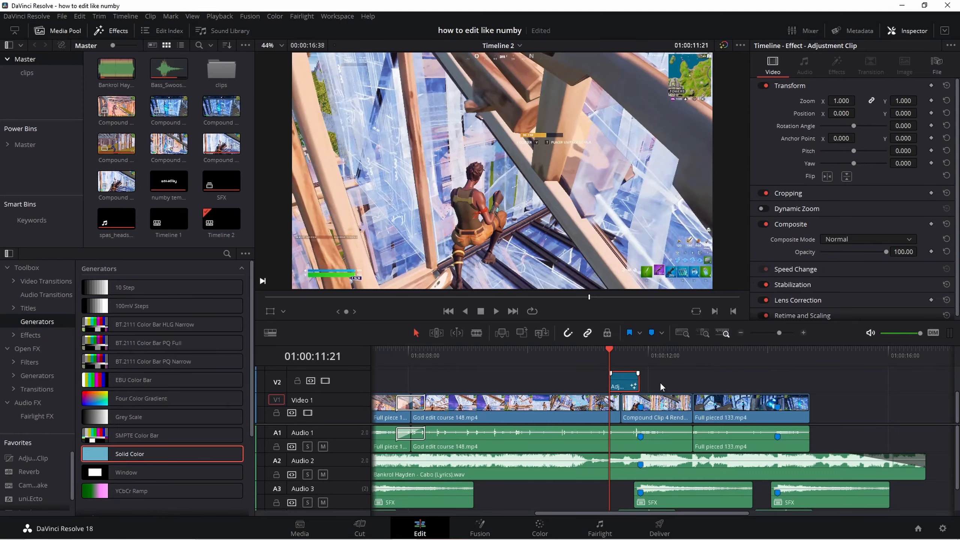
key(space)
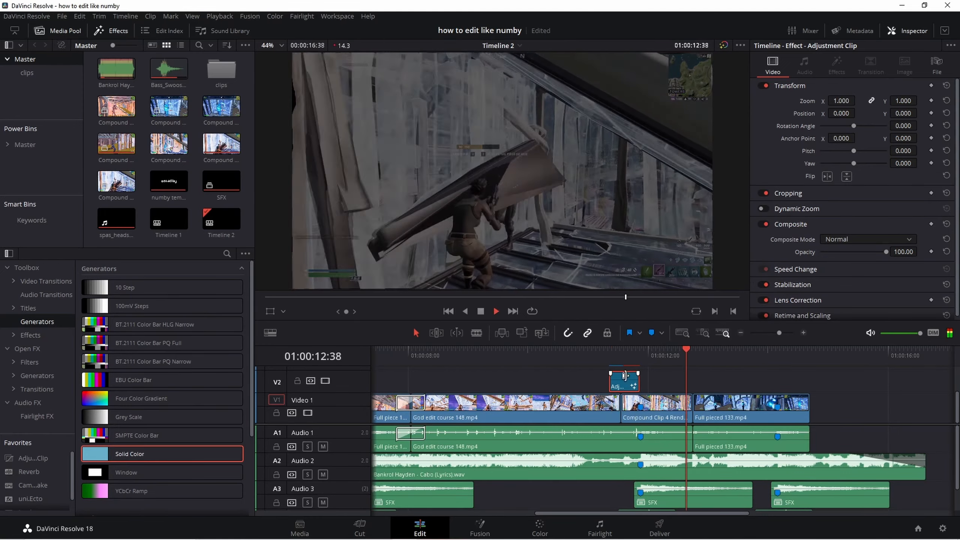
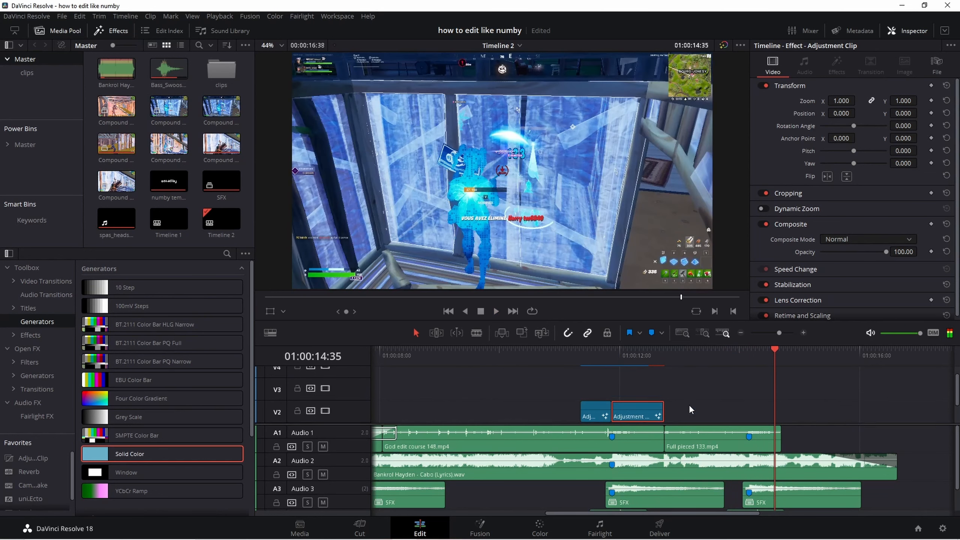
Step: Copy the S_BlurMoCurves1 and S_Shake1 nodes from the short Video 3 adjustment clip around 01:00:13:14 and delete that clip
click(688, 361)
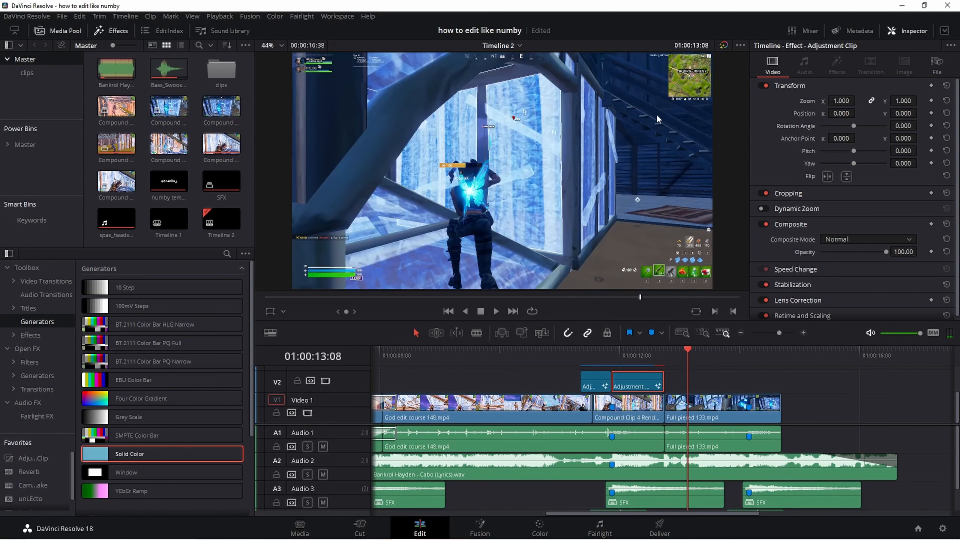
drag(647, 386, 661, 386)
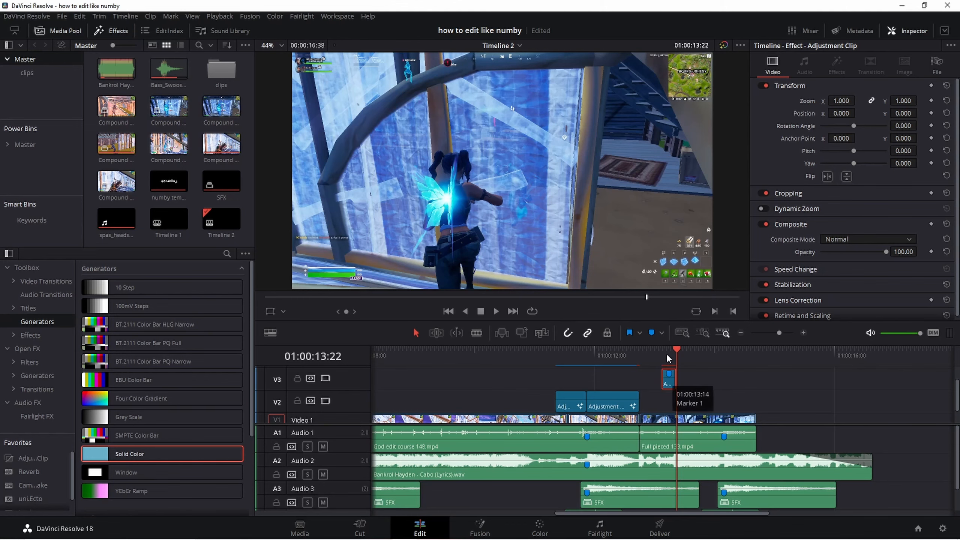
click(669, 374)
click(481, 526)
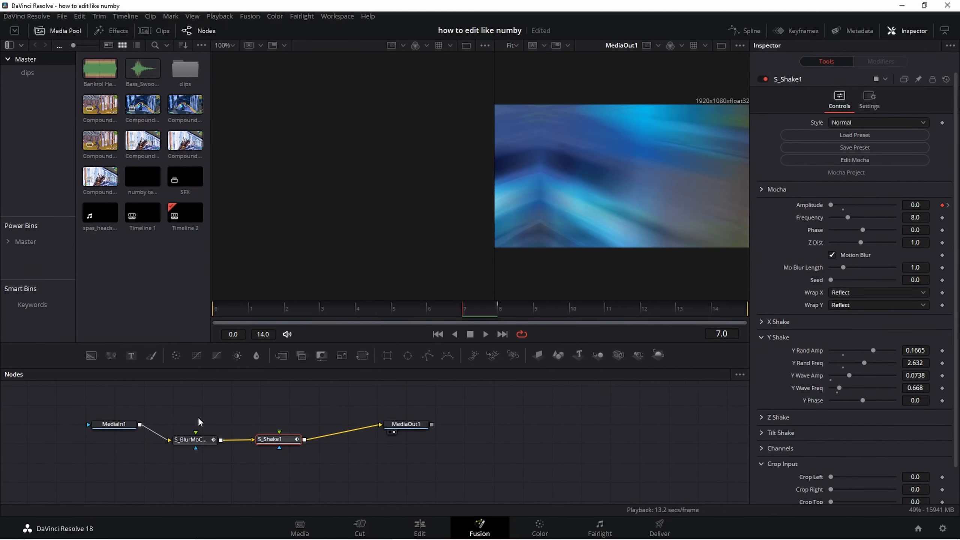
drag(198, 417, 300, 466)
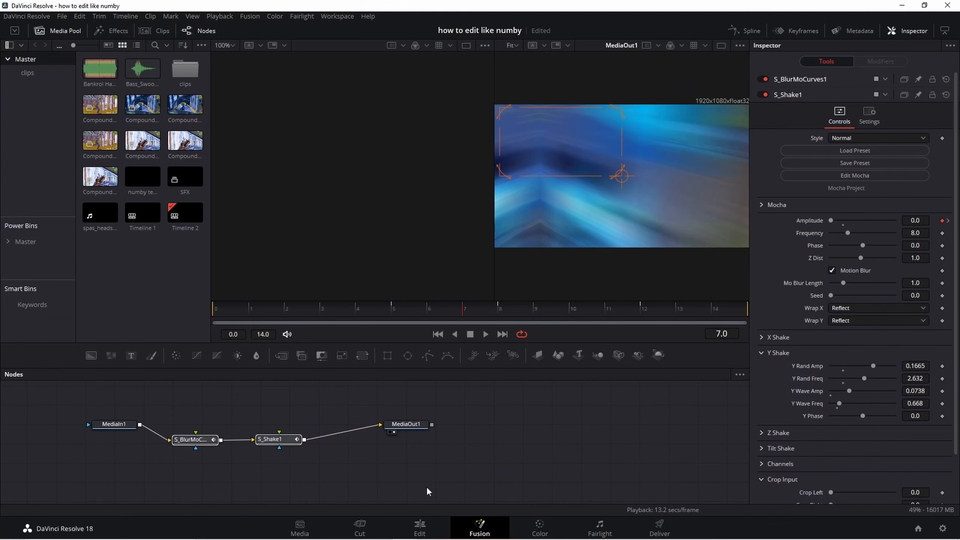
click(422, 526)
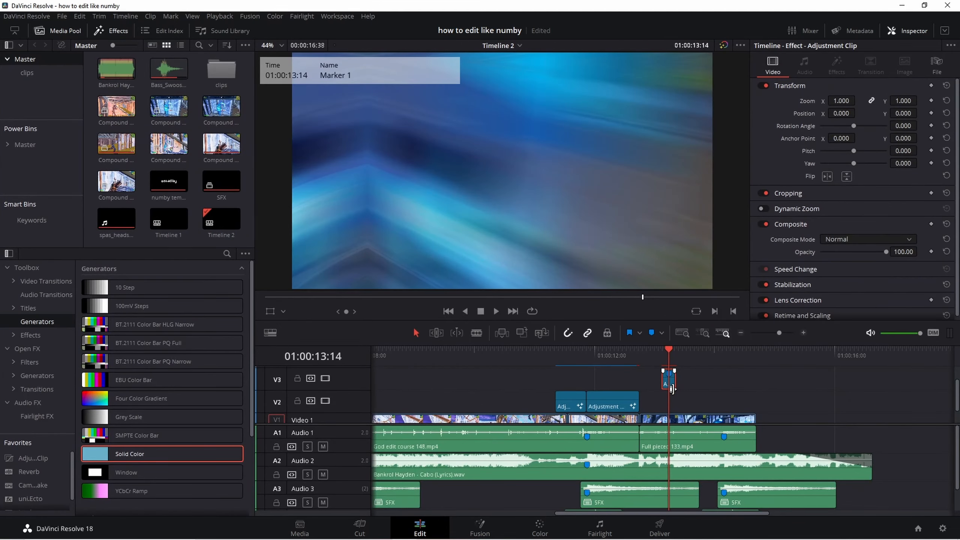
key(Delete)
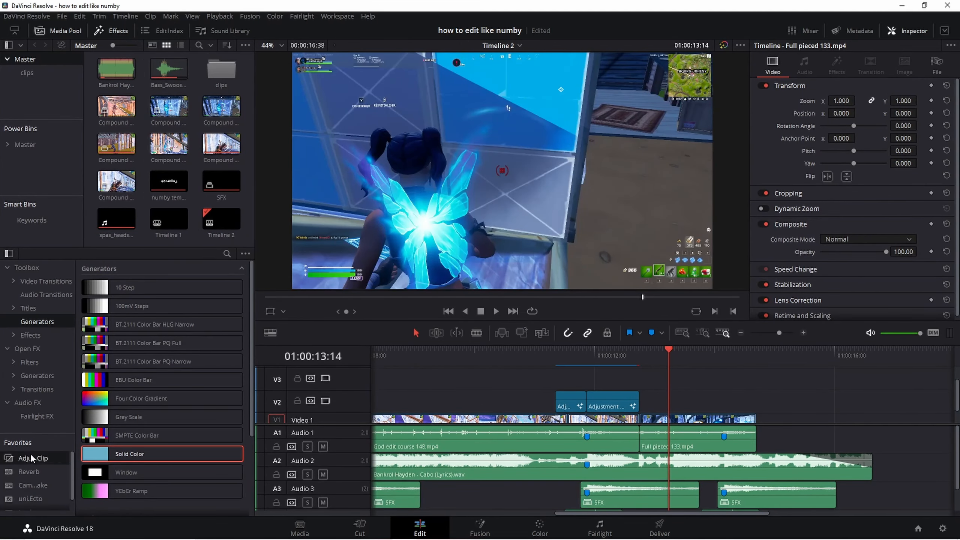
Step: Place an Adjustment Clip on Video 3 across the cut before Full pieced 133.mp4, ending at 01:00:12:59, and mark it at 01:00:12:45
drag(33, 458, 636, 381)
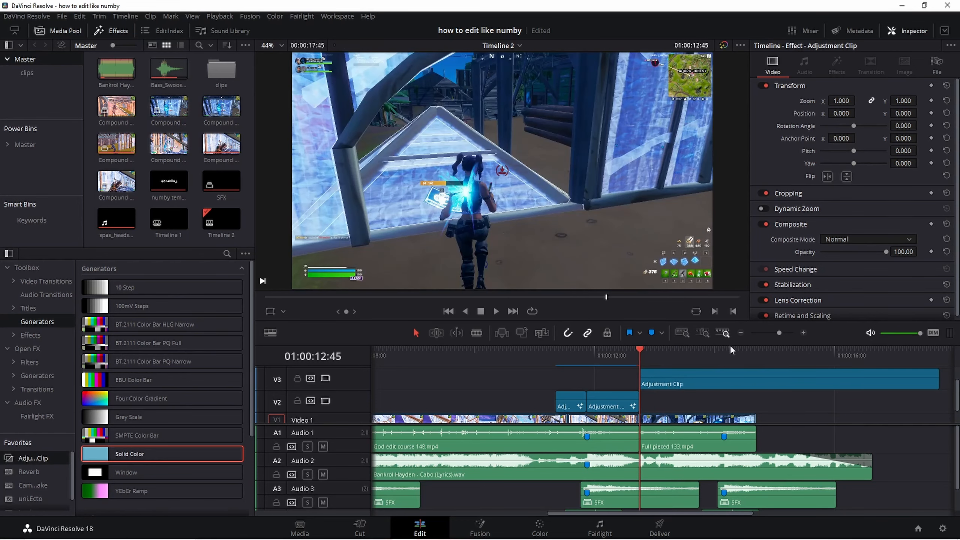
click(804, 333)
mouse_move(701, 378)
mouse_down()
mouse_move(632, 360)
mouse_move(691, 374)
mouse_up()
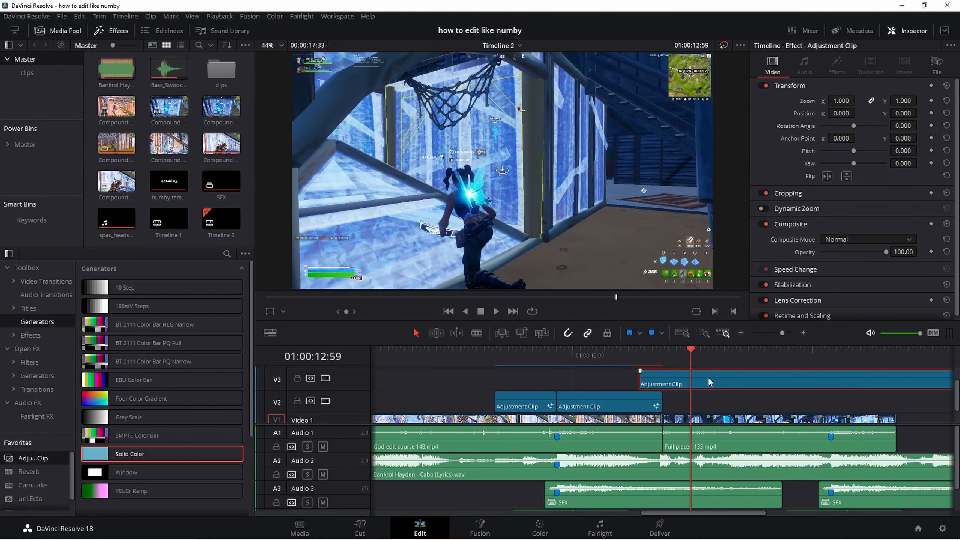
key(ctrl+b)
key(Delete)
drag(652, 351, 663, 358)
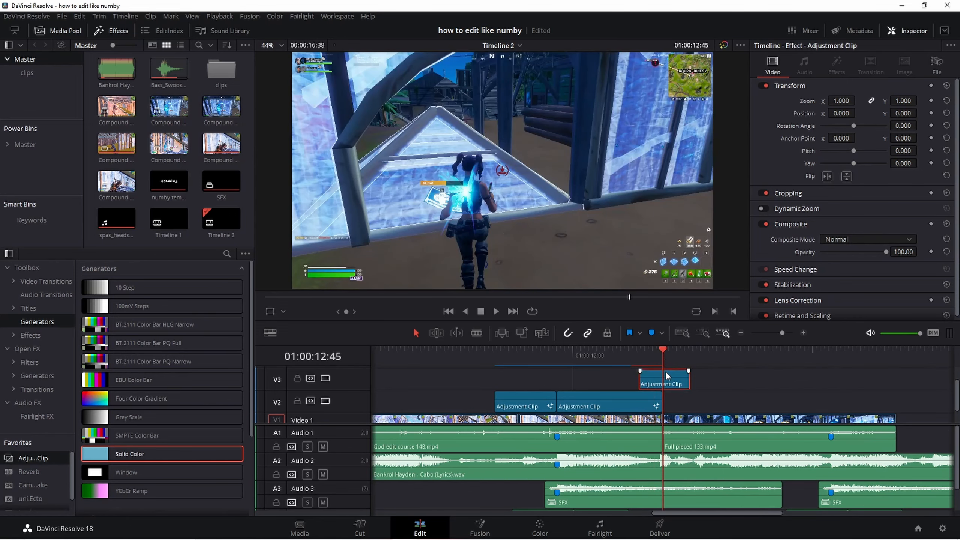
key(m)
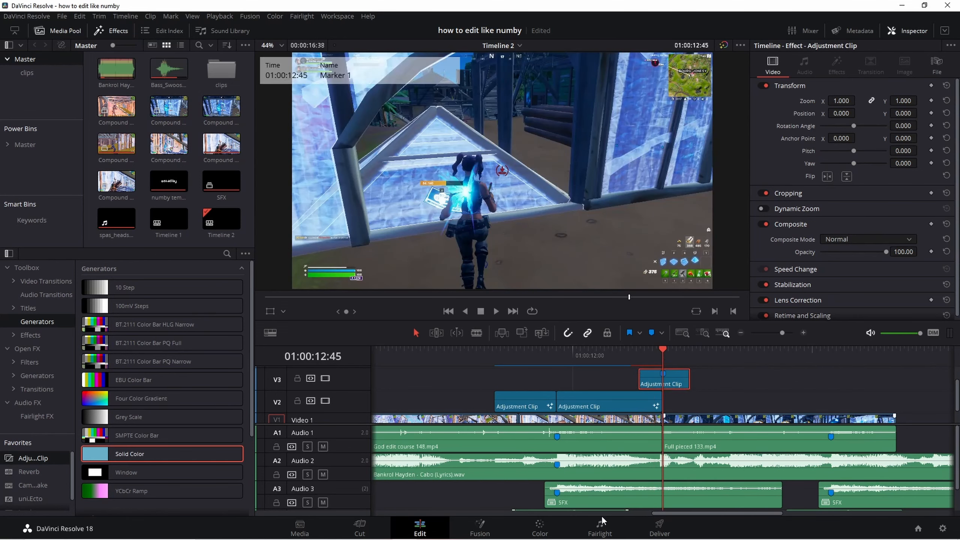
Step: Paste S_BlurMoCurves1 and S_Shake1 into the new adjustment clip's Fusion graph and connect them between MediaIn1 and MediaOut1
click(480, 529)
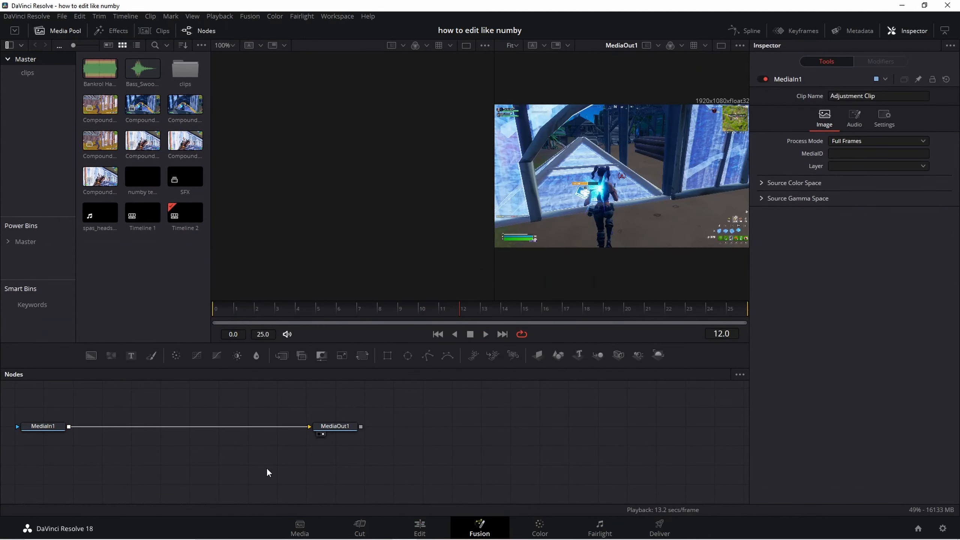
key(ctrl+v)
drag(268, 484, 154, 434)
drag(269, 409, 161, 434)
drag(249, 430, 335, 410)
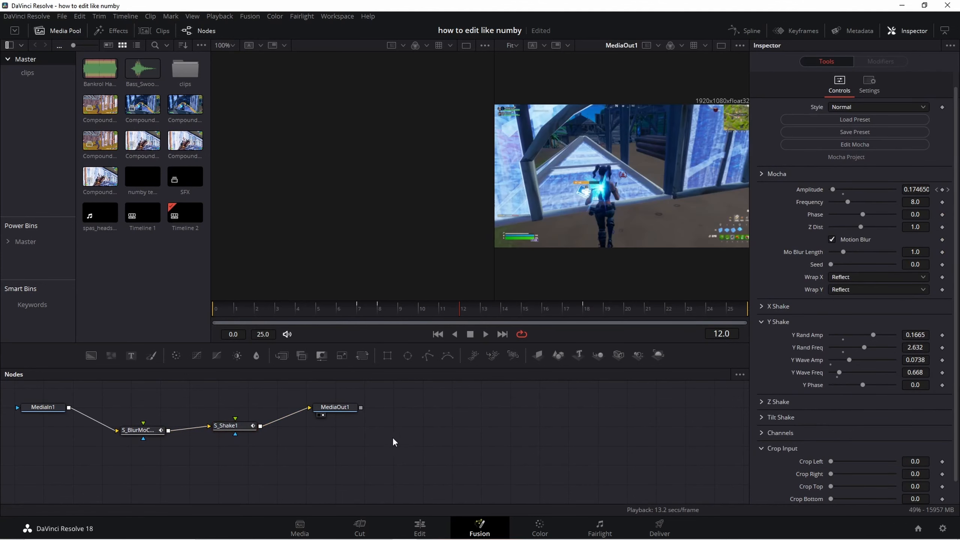
Step: Shift the pasted blur and shake keyframes later in the adjustment clip so the blur peaks around frame 12, at the cut
click(805, 30)
click(684, 375)
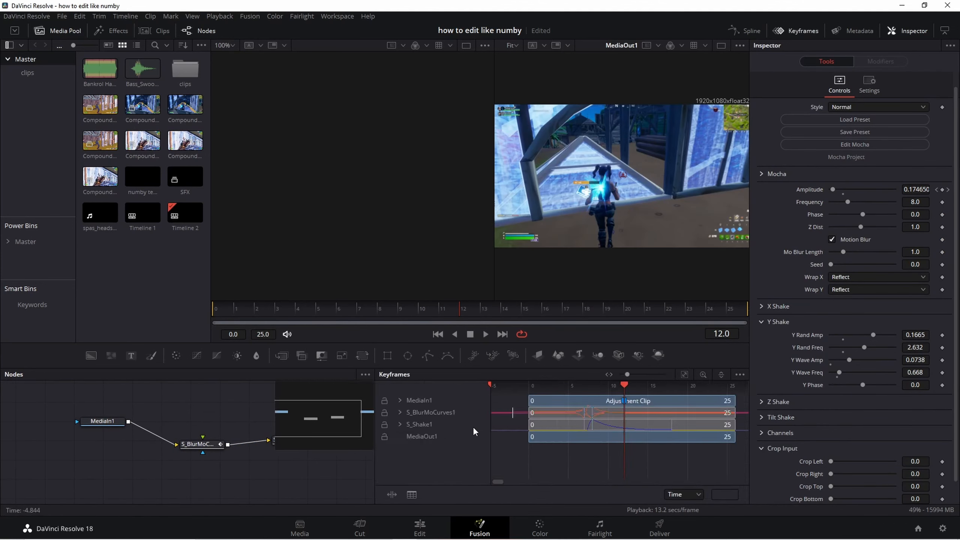
click(400, 412)
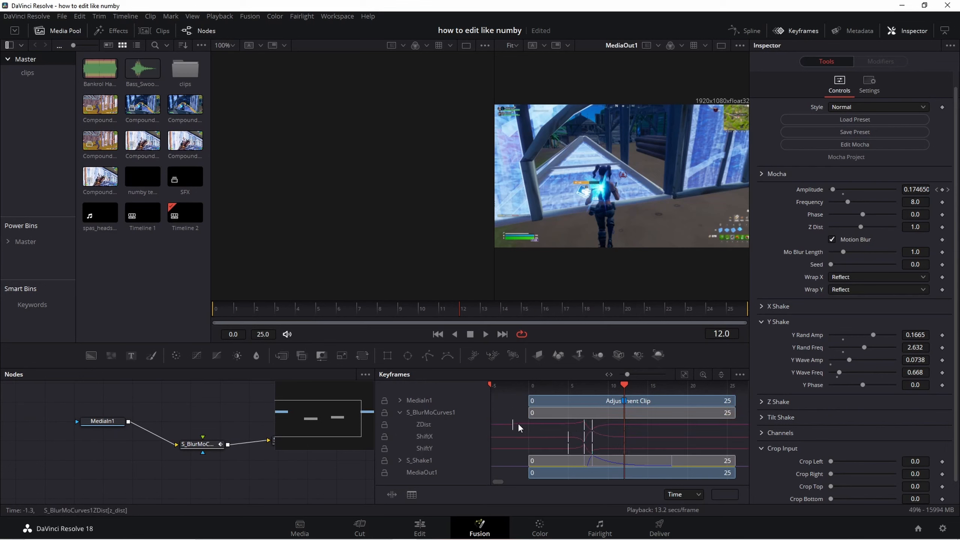
drag(545, 436, 670, 471)
drag(597, 431, 634, 431)
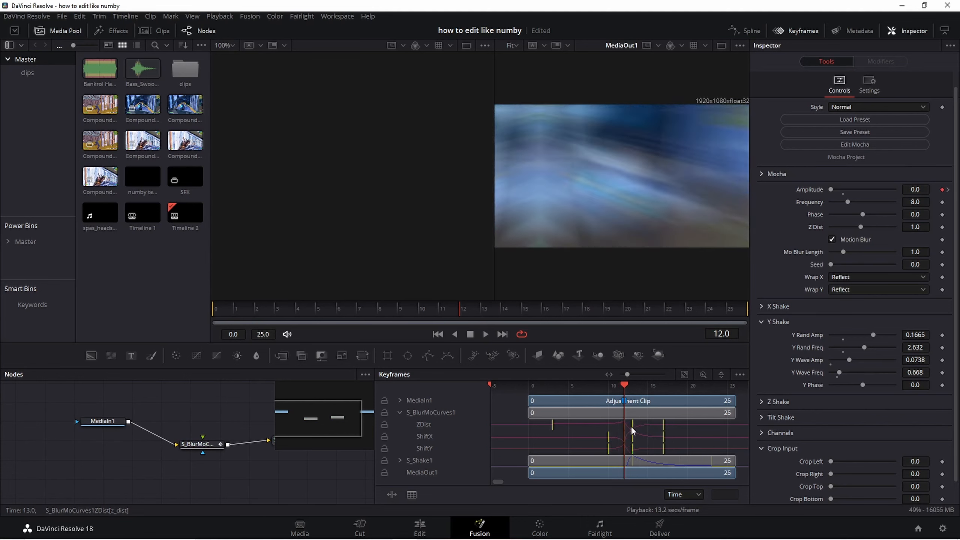
Step: Return to the edit timeline and play it from 01:00:12:22 across the cut into Full pieced 133.mp4
click(420, 528)
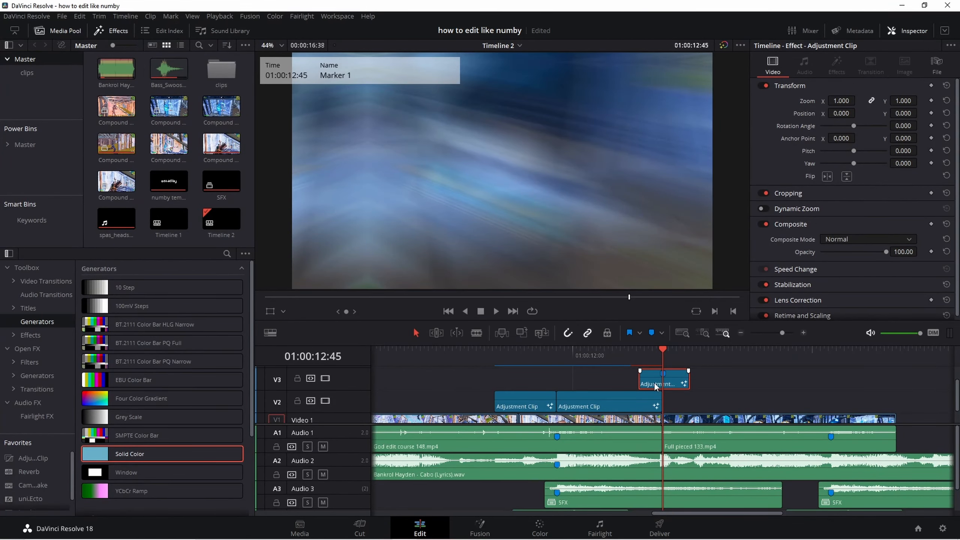
right_click(683, 383)
click(716, 378)
click(701, 378)
click(616, 358)
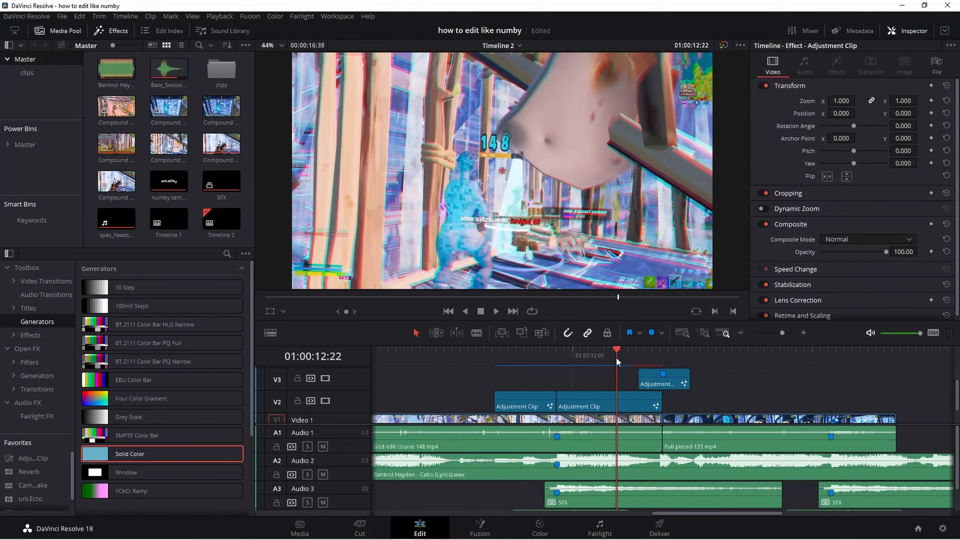
key(space)
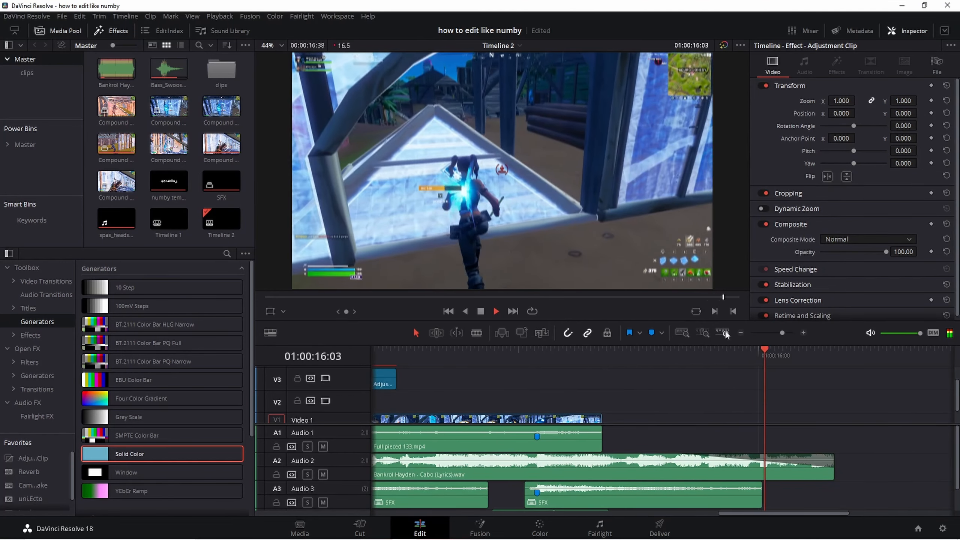
Step: Replay the montage from around the start of the Video 2 adjustment clips through the end of Full pieced 133.mp4
click(742, 332)
click(731, 383)
click(413, 363)
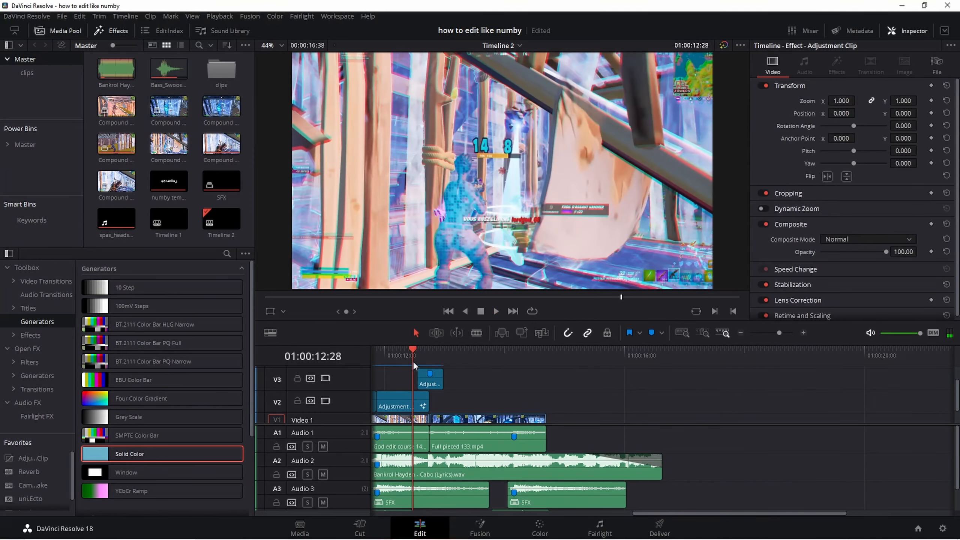
click(740, 335)
drag(650, 353, 631, 354)
key(space)
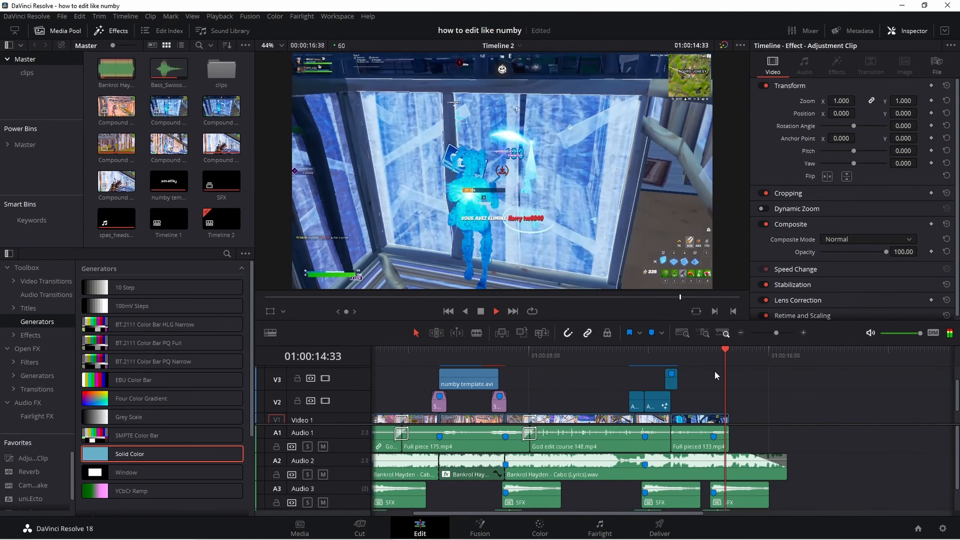
key(space)
Step: Find the marker in Full pieced 133.mp4 at 01:00:14:09 and step the playhead back 13 frames to 01:00:13:56
scroll(715, 371, down, 1)
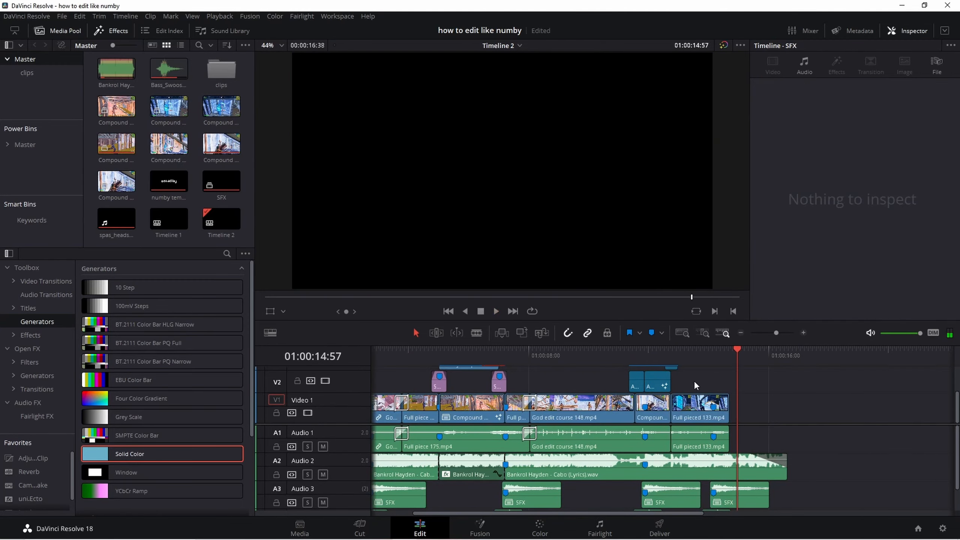
click(713, 356)
click(803, 333)
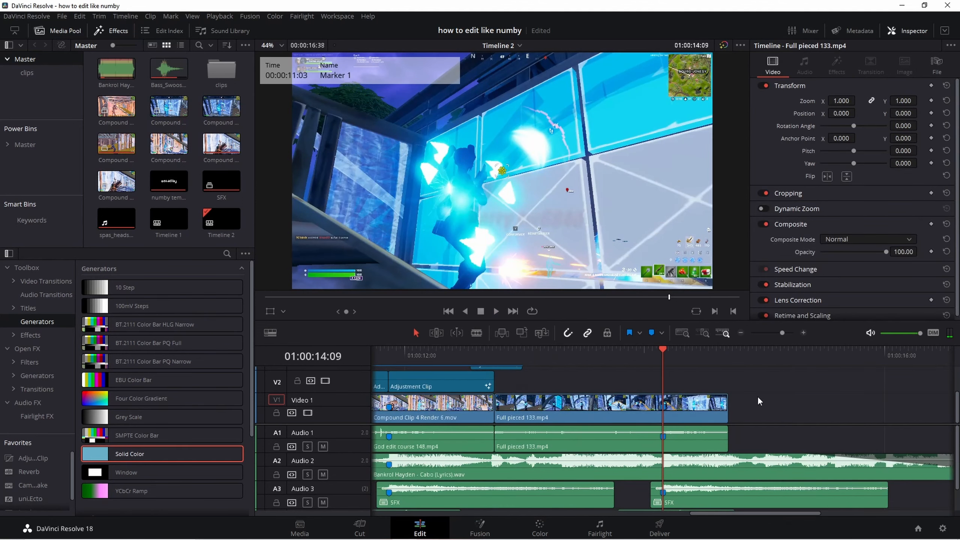
click(671, 366)
click(663, 367)
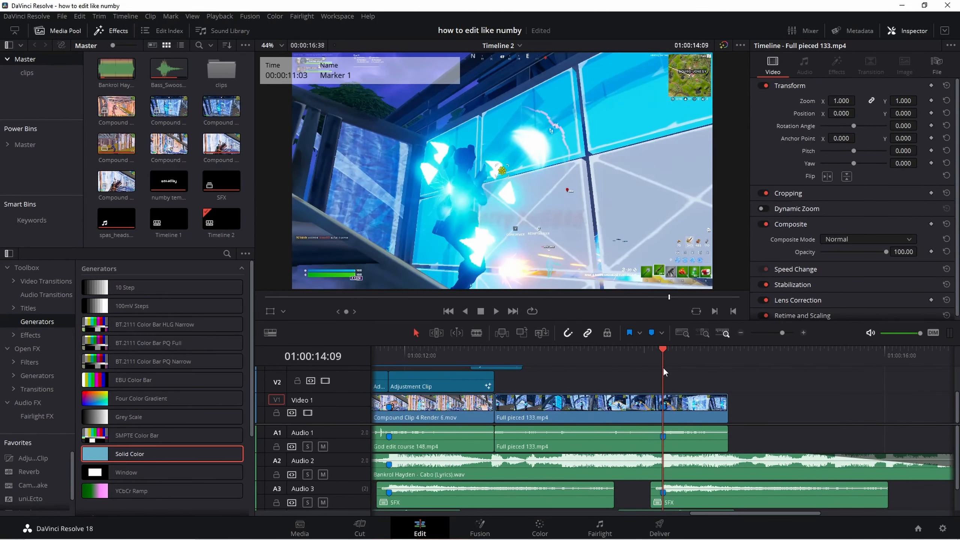
click(692, 402)
key(Left)
key(Left)
key(Left)
key(Left)
key(Left)
key(Left)
key(Left)
key(Left)
key(Left)
key(Left)
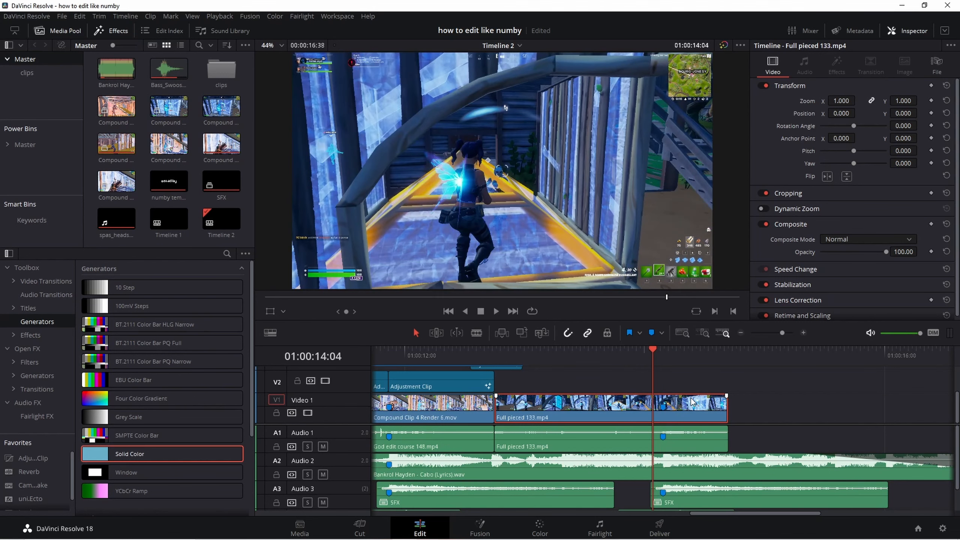
key(Left)
key(Left)
key(Left)
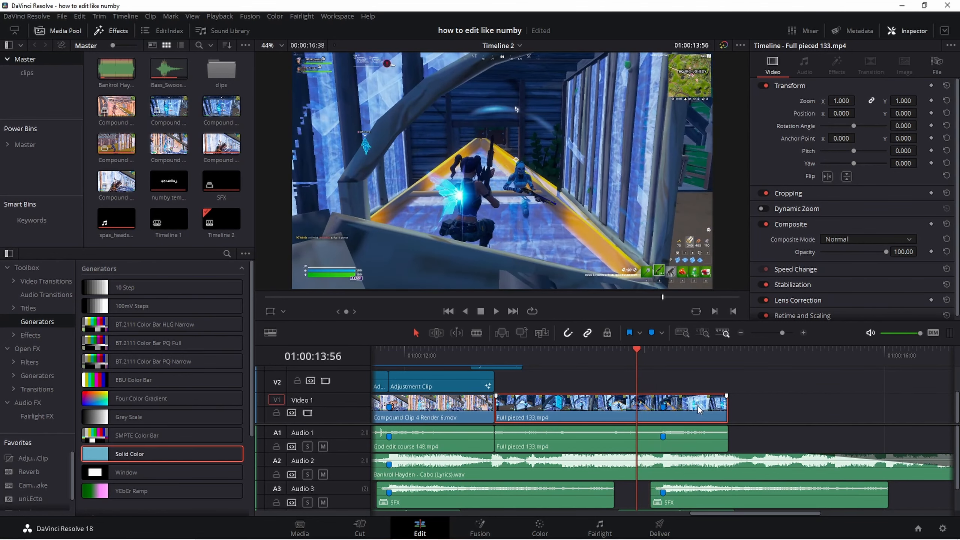
key(ctrl+b)
click(697, 406)
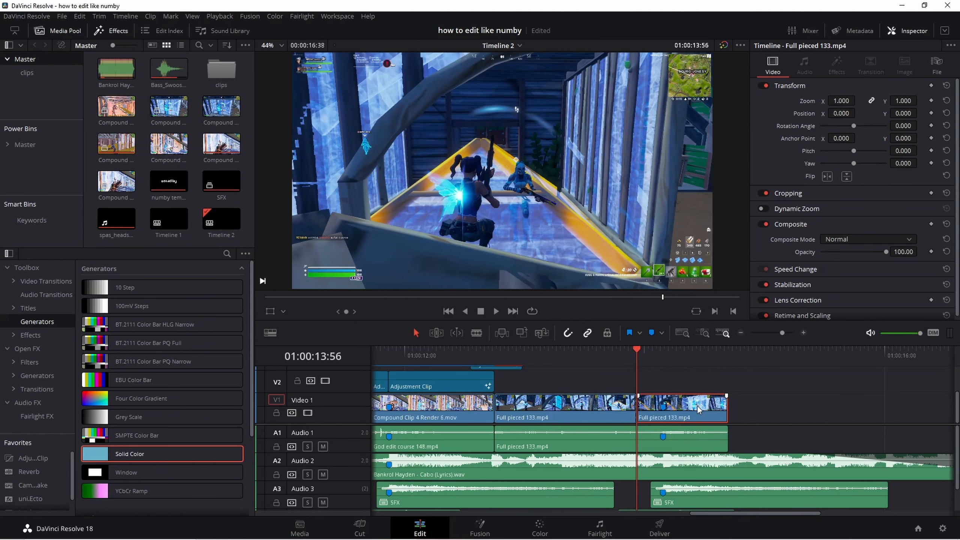
right_click(698, 407)
click(732, 73)
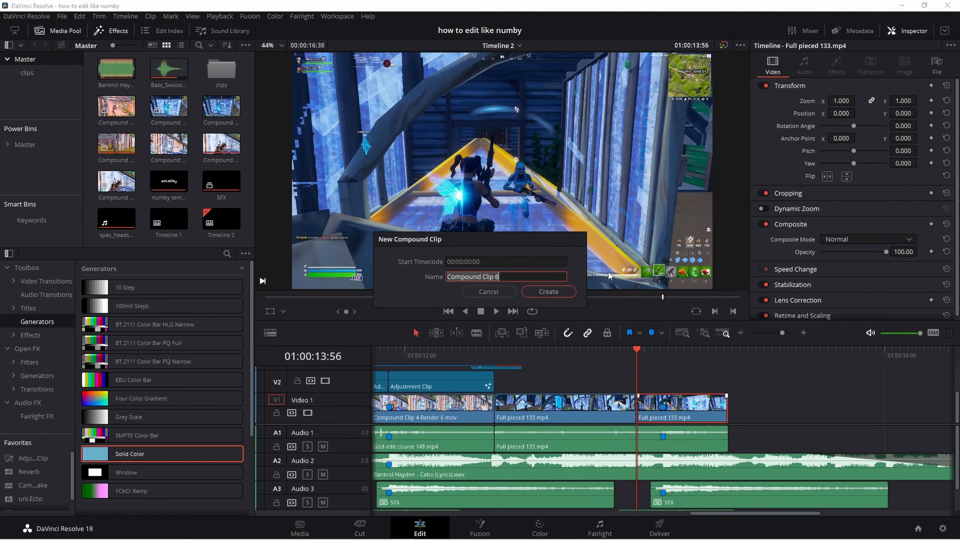
click(489, 296)
mouse_move(638, 352)
mouse_down()
mouse_move(661, 356)
mouse_move(634, 364)
mouse_up()
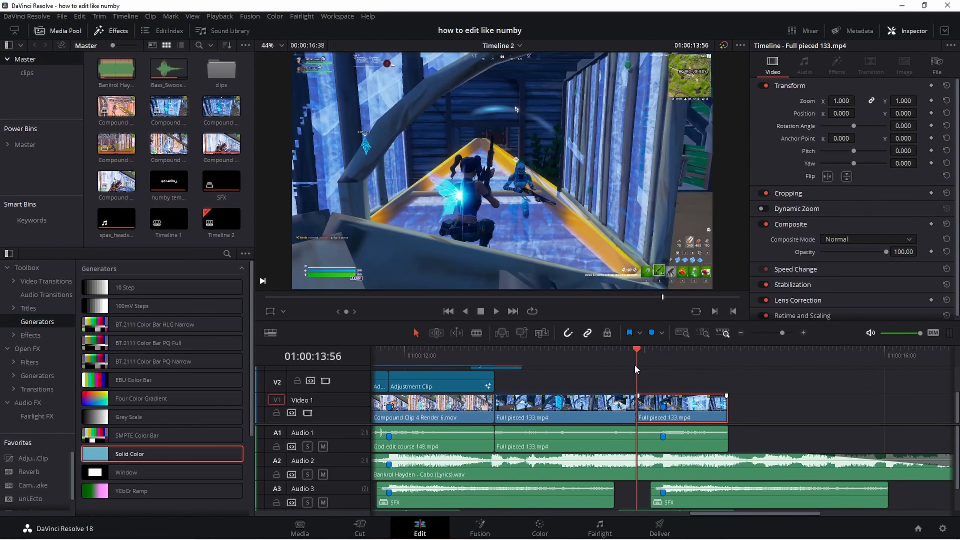
key(ctrl+z)
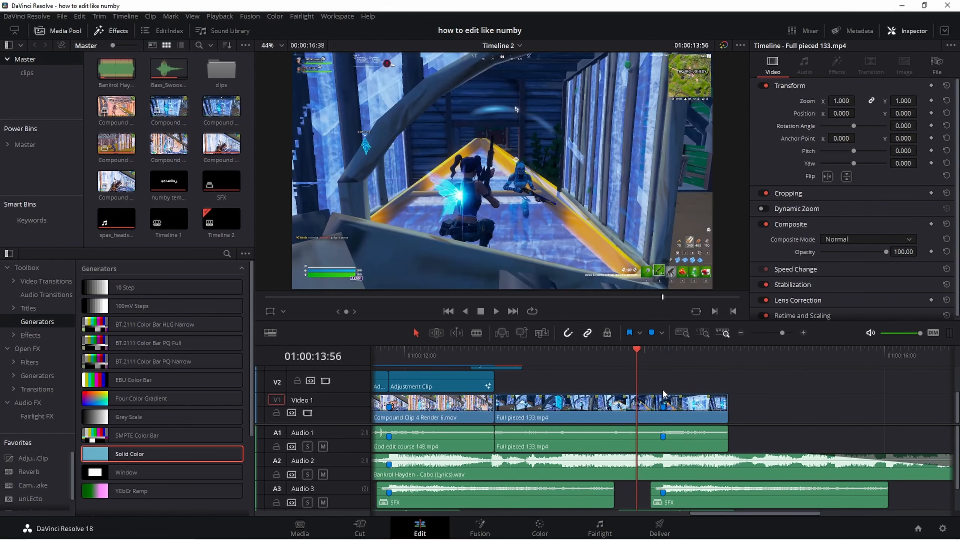
Step: Split Full pieced 133.mp4 at 01:00:13:53 and turn the part after the cut into a new compound clip
key(Left)
key(Left)
key(Left)
key(ctrl+b)
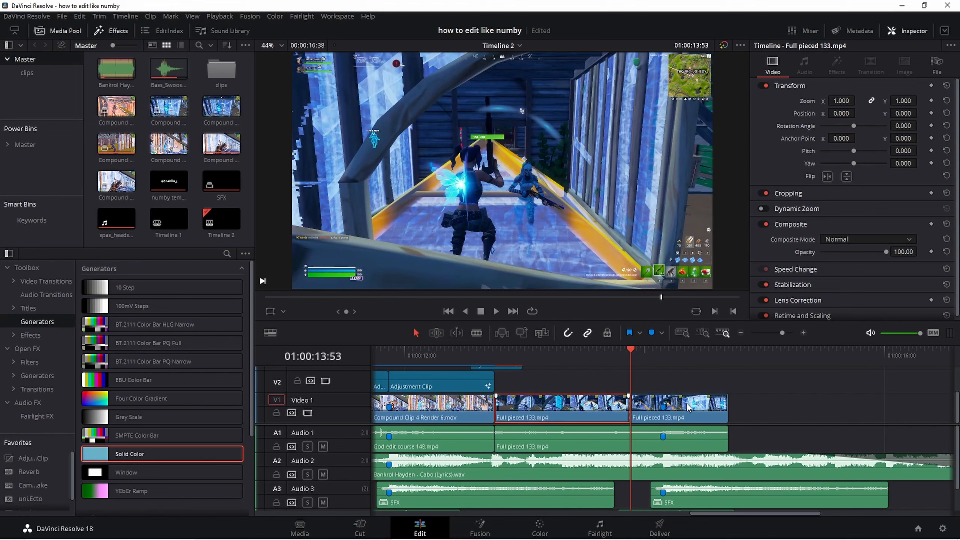
right_click(702, 408)
click(738, 72)
click(562, 290)
Step: Open the new compound clip in Fusion at its marker and import numby velo preset19framesbefore.setting from the Downloads folder into the node graph
drag(650, 351, 664, 353)
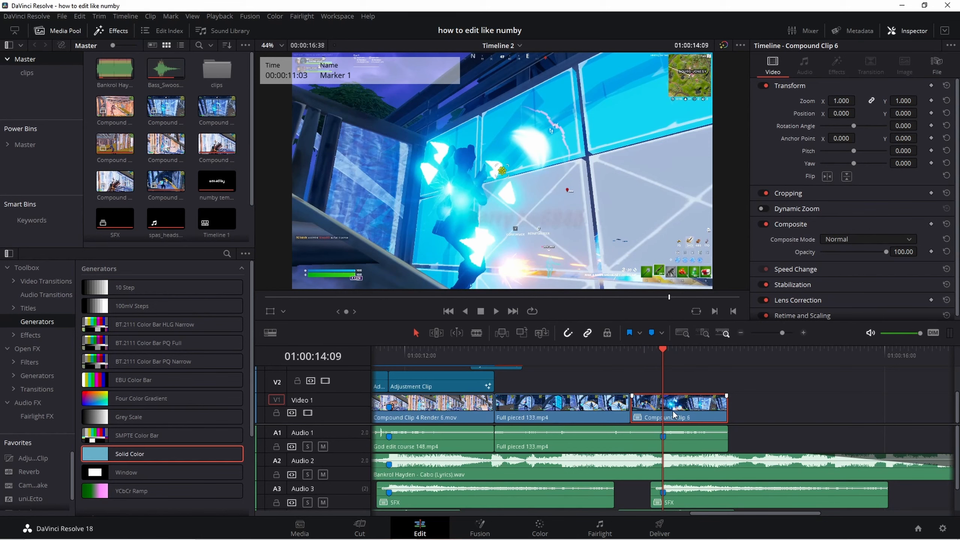
click(491, 528)
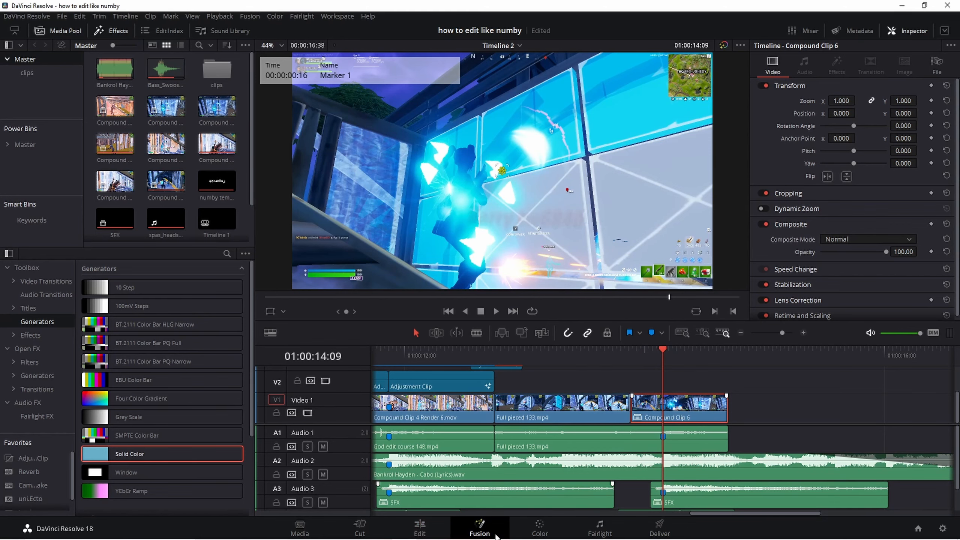
key(alt+Tab)
key(alt+Tab)
key(alt+Tab)
key(alt+Tab)
key(alt+Tab)
key(alt+Tab)
key(alt+Tab)
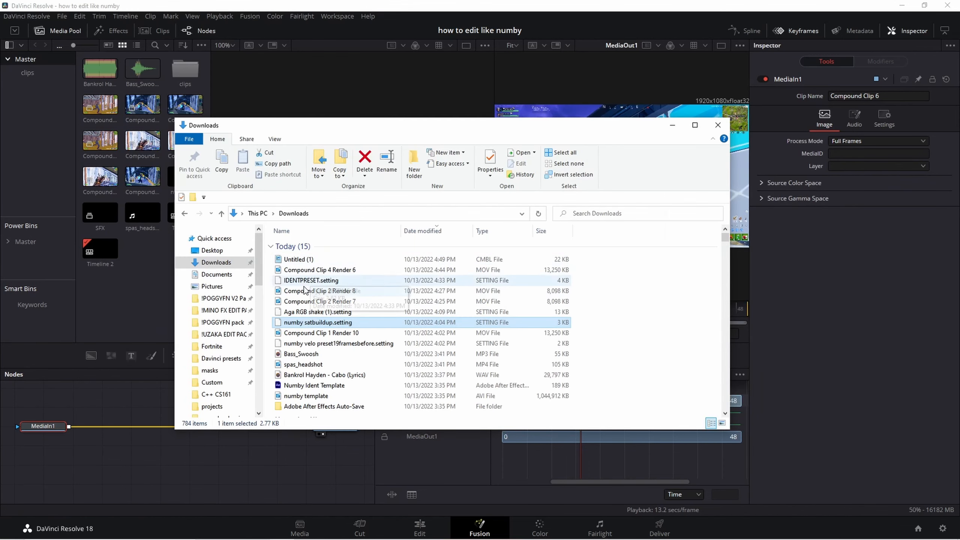
click(365, 344)
drag(365, 344, 158, 431)
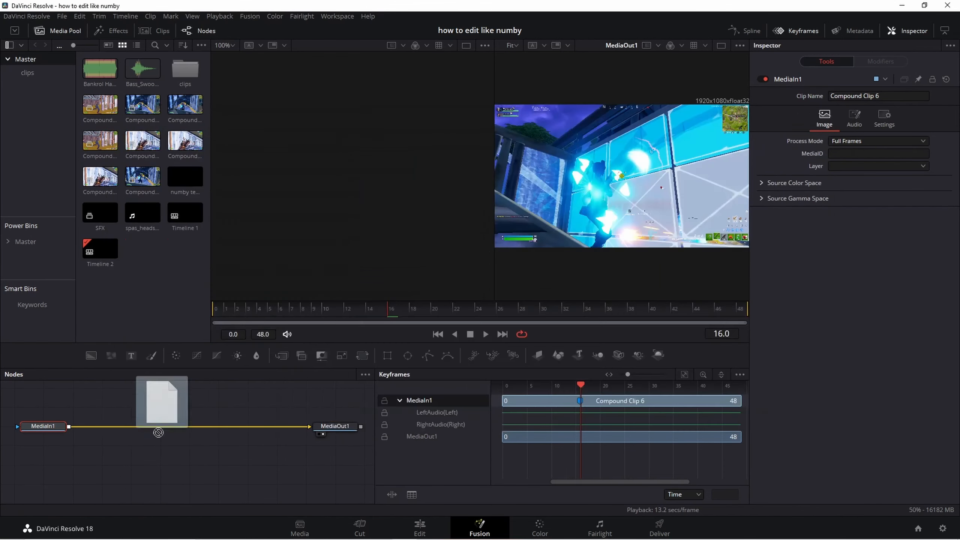
Step: Connect the preset's OpticalFlow1 and TimeStretcher1 nodes between MediaIn1 and MediaOut1
drag(149, 477, 138, 449)
click(259, 436)
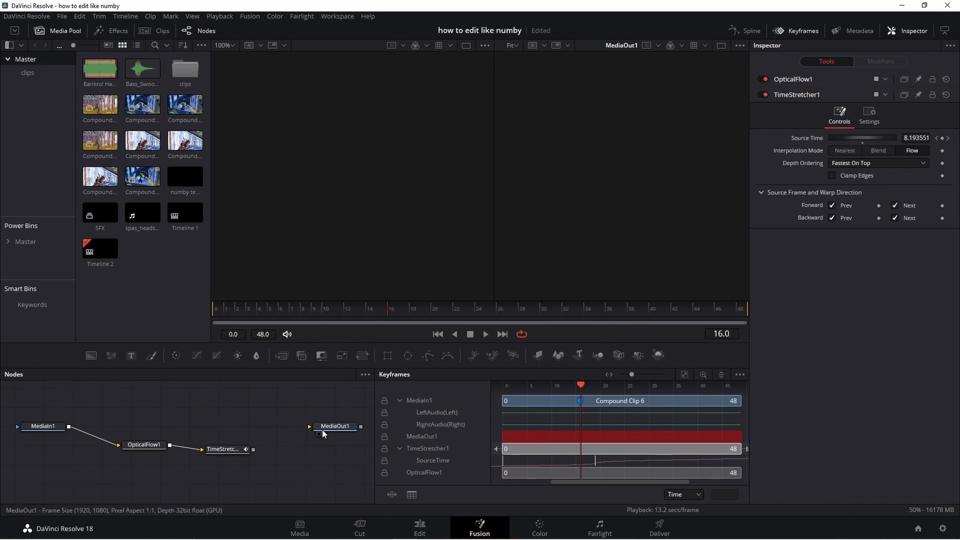
drag(255, 449, 326, 428)
Step: Step through TimeStretcher1's Source Time keyframes and set the last one, at frame 71, to 48
key(Home)
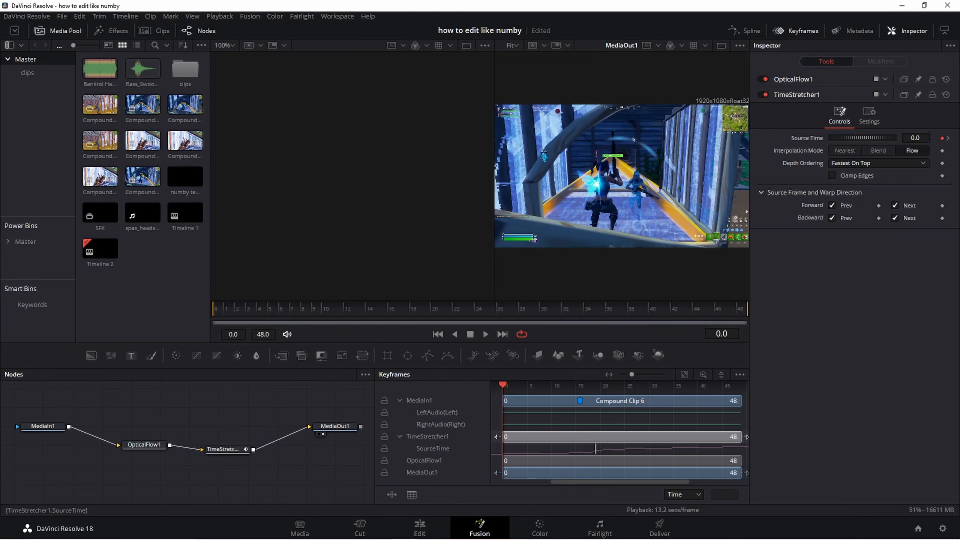
click(948, 139)
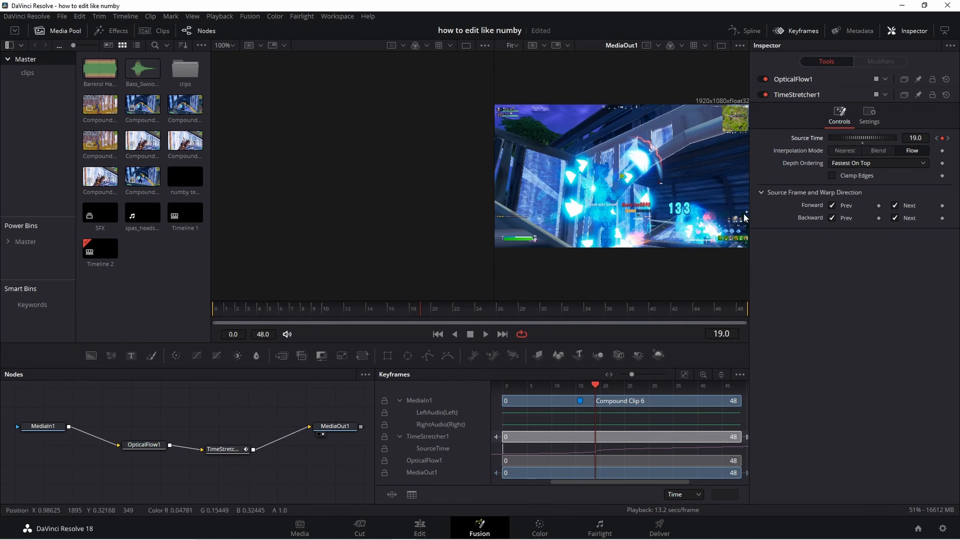
click(949, 138)
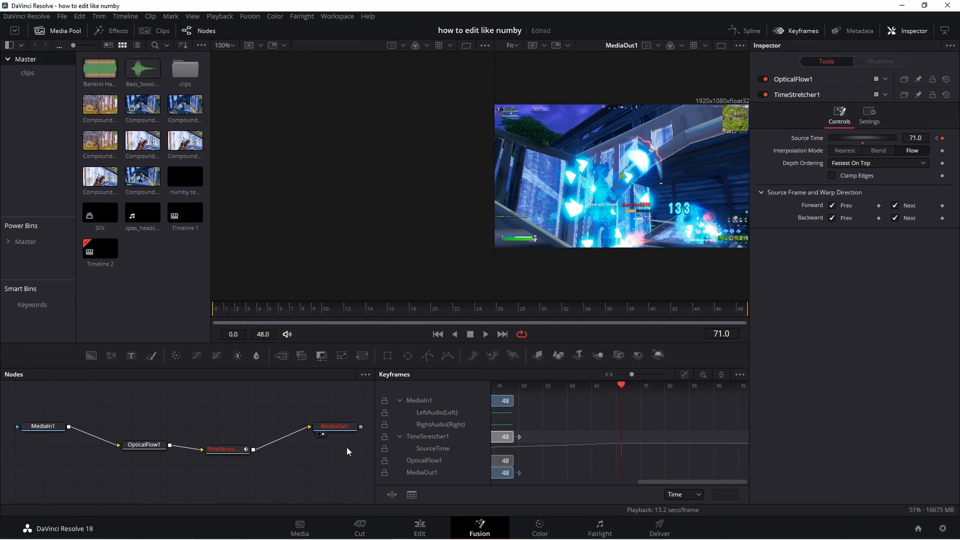
click(719, 318)
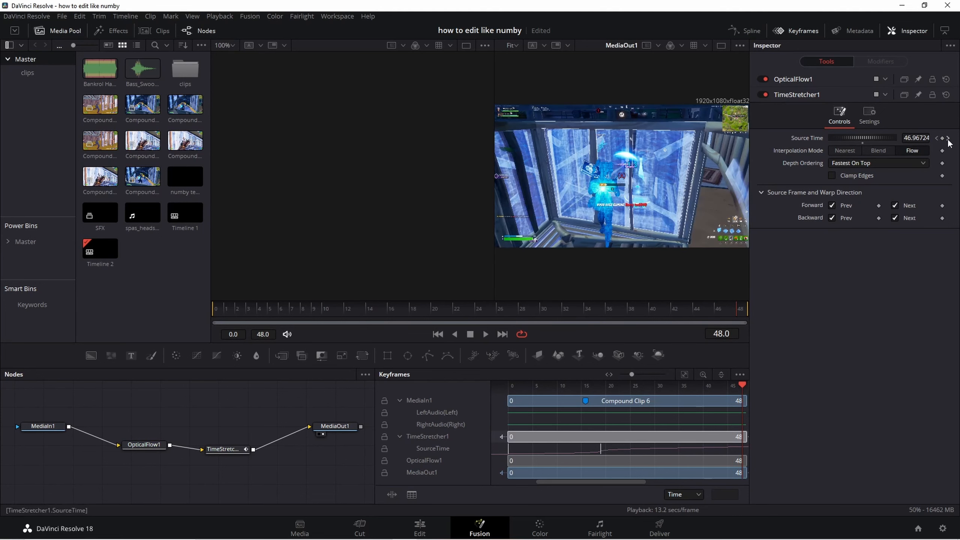
click(948, 138)
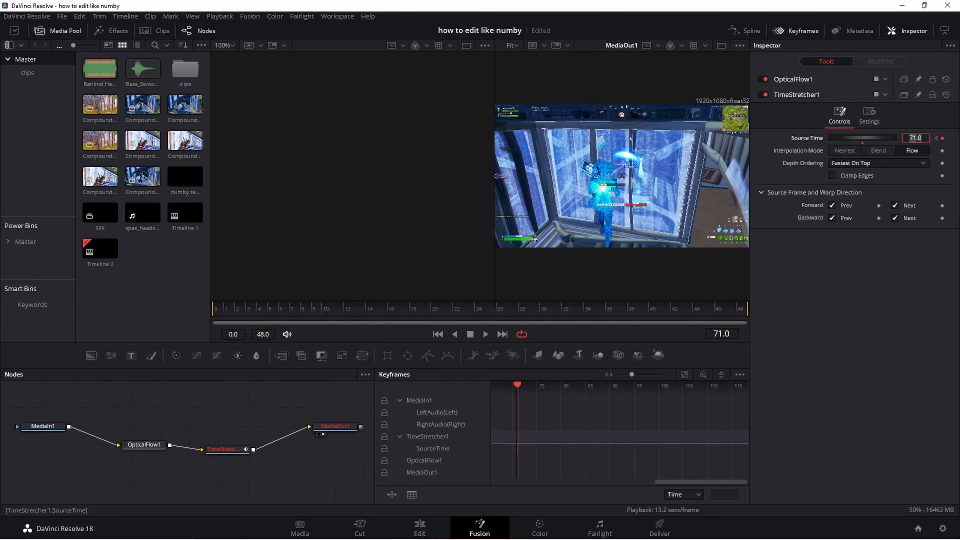
text(48)
key(Return)
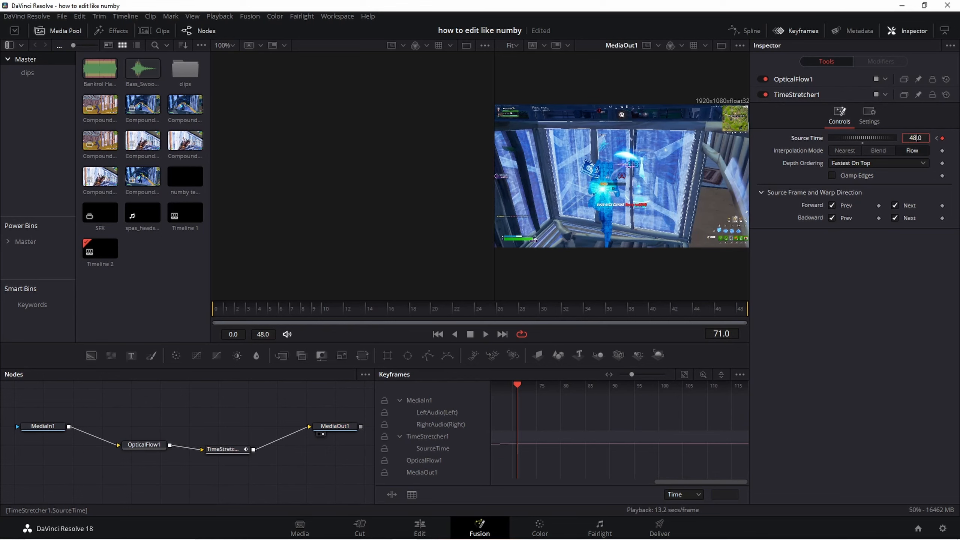
Step: Move TimeStretcher1's last SourceTime keyframe to frame 49, at the end of the compound clip
click(684, 375)
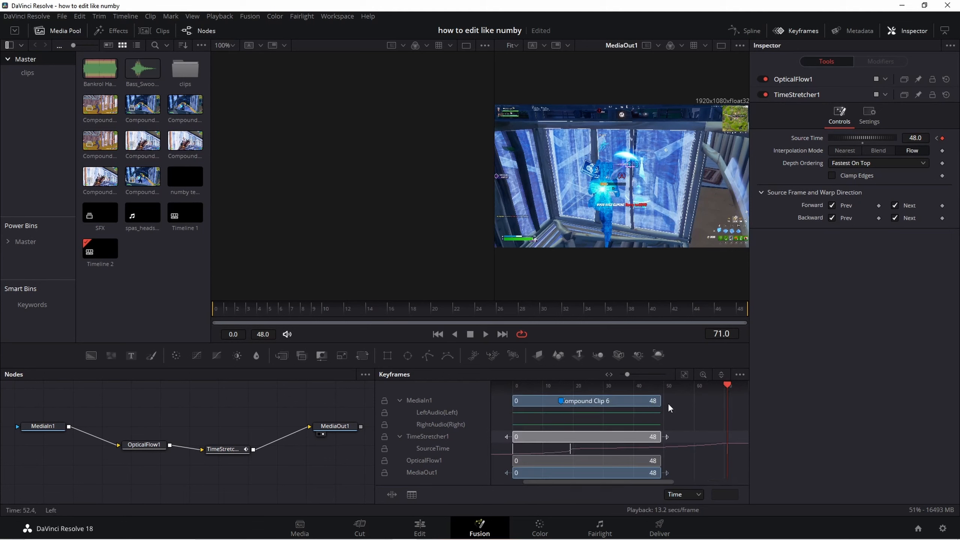
scroll(652, 391, down, 1)
click(613, 386)
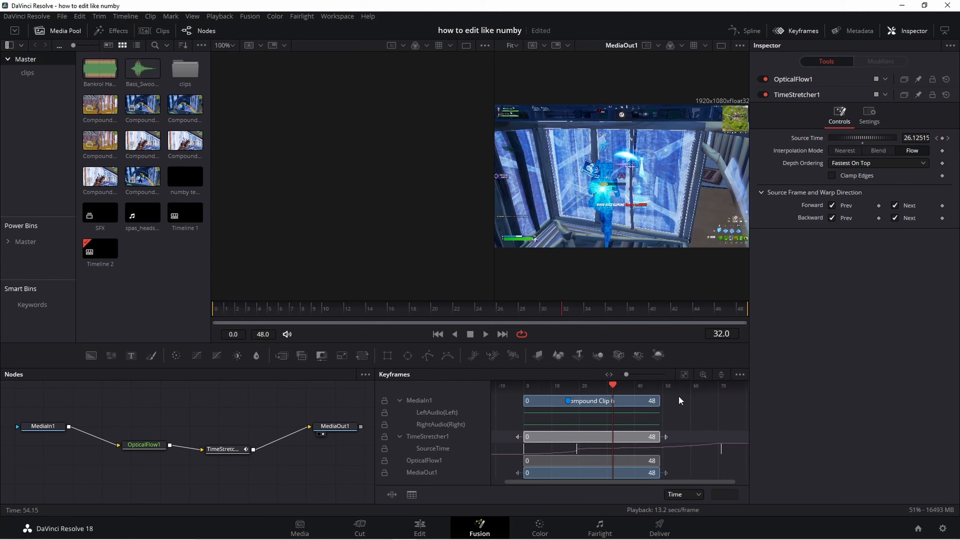
drag(721, 447, 660, 447)
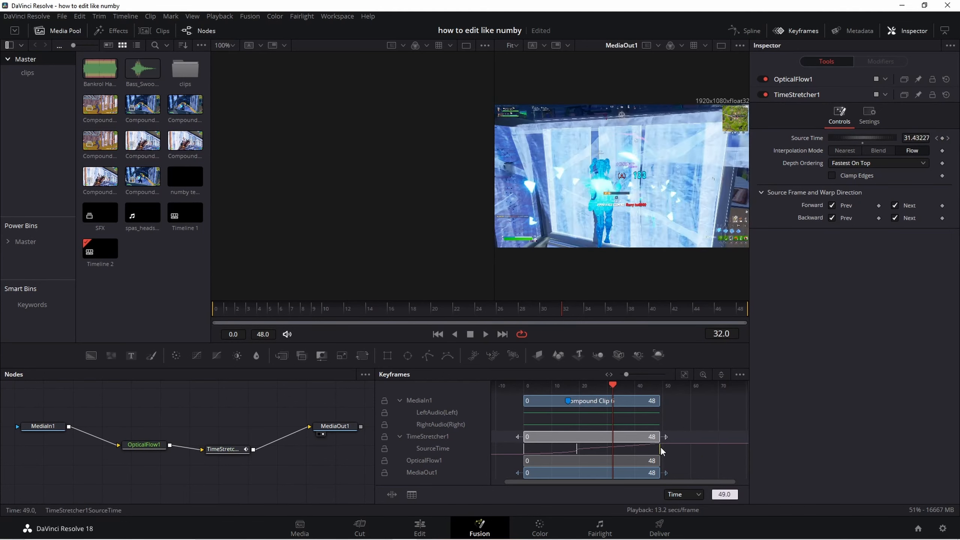
Step: Move the middle SourceTime keyframe to the marker at frame 16 and scrub back to frame 0 to check the ramp
drag(521, 317, 396, 315)
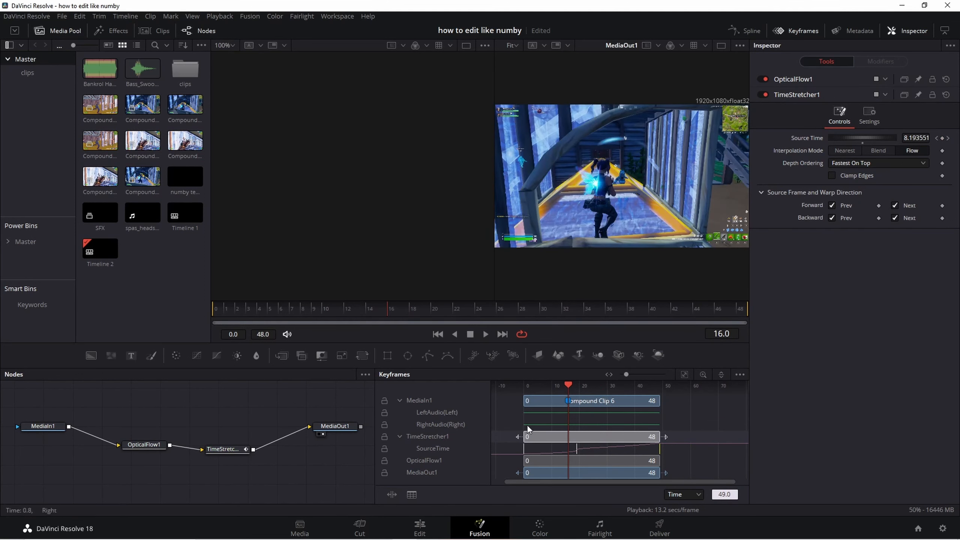
click(576, 454)
drag(570, 452, 567, 452)
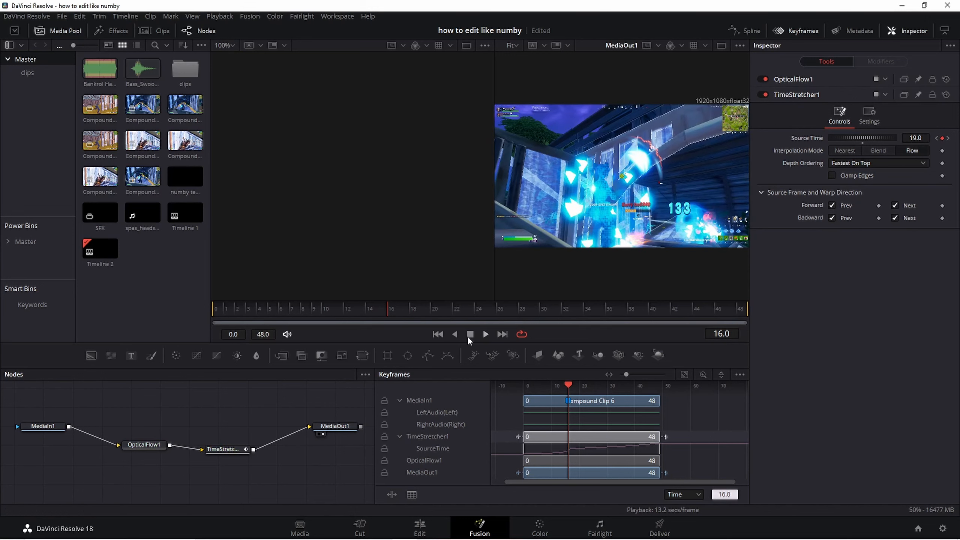
click(401, 308)
drag(401, 307, 213, 320)
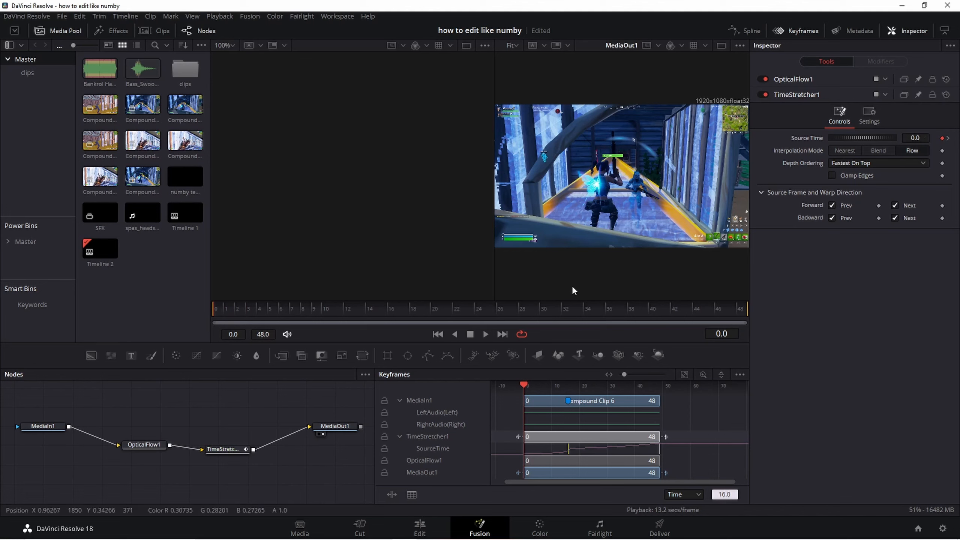
Step: Scrub Compound Clip 6 between its start and end to check the TimeStretcher1 velocity ramp, and return to the edit timeline
drag(686, 318, 753, 312)
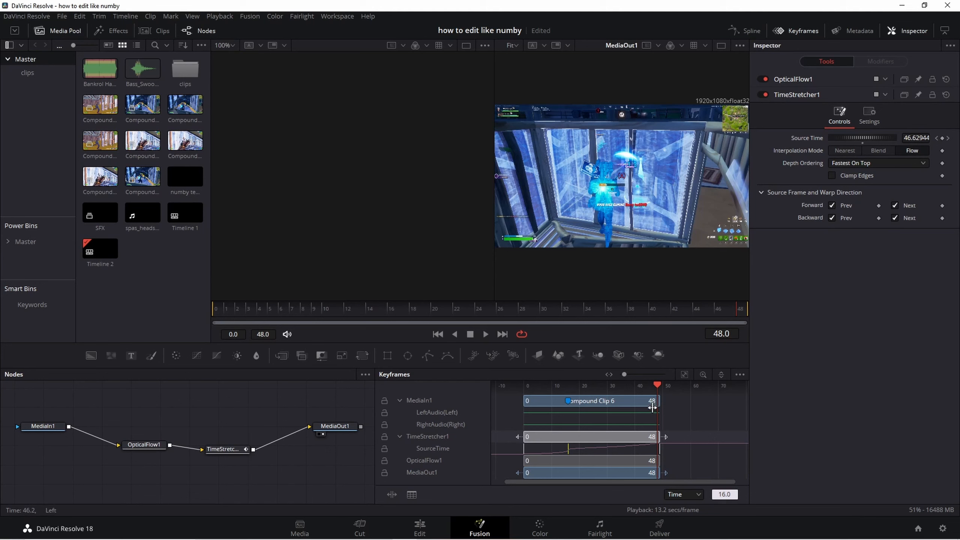
drag(658, 388, 660, 386)
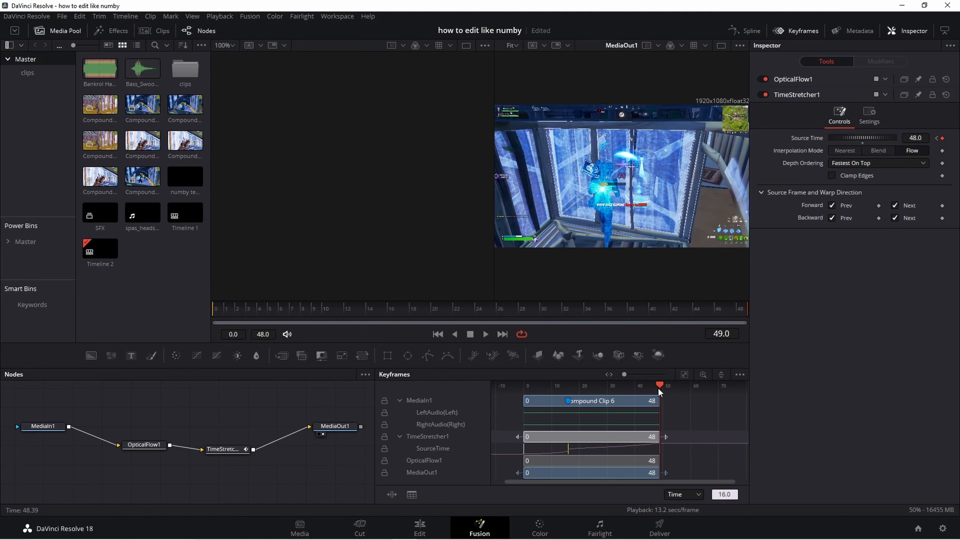
drag(659, 388, 527, 408)
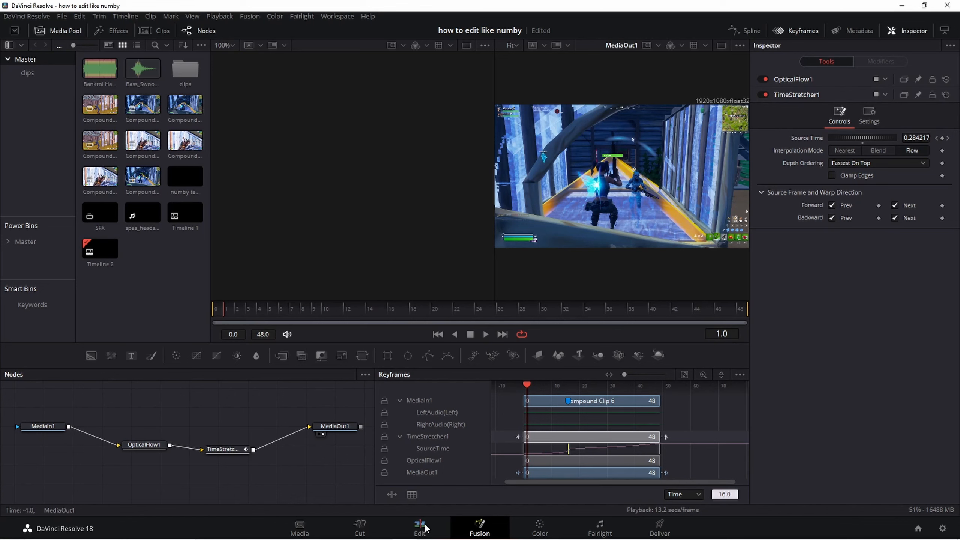
click(243, 449)
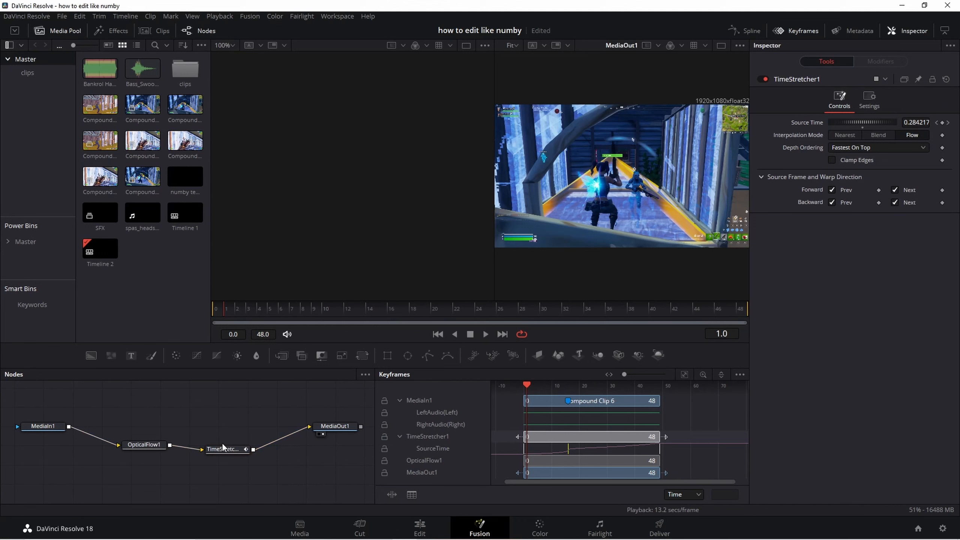
click(212, 424)
click(421, 527)
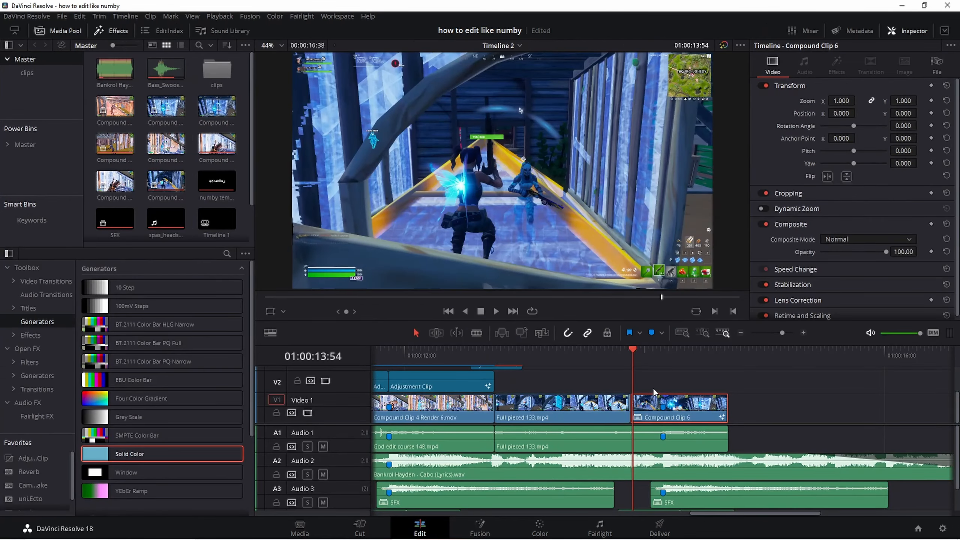
Step: Place the Compound Clip 2 Render 7 video from the Downloads folder on the V2 track, past the end of Compound Clip 6
mouse_move(646, 352)
mouse_down()
mouse_move(663, 357)
mouse_move(651, 357)
mouse_up()
click(299, 530)
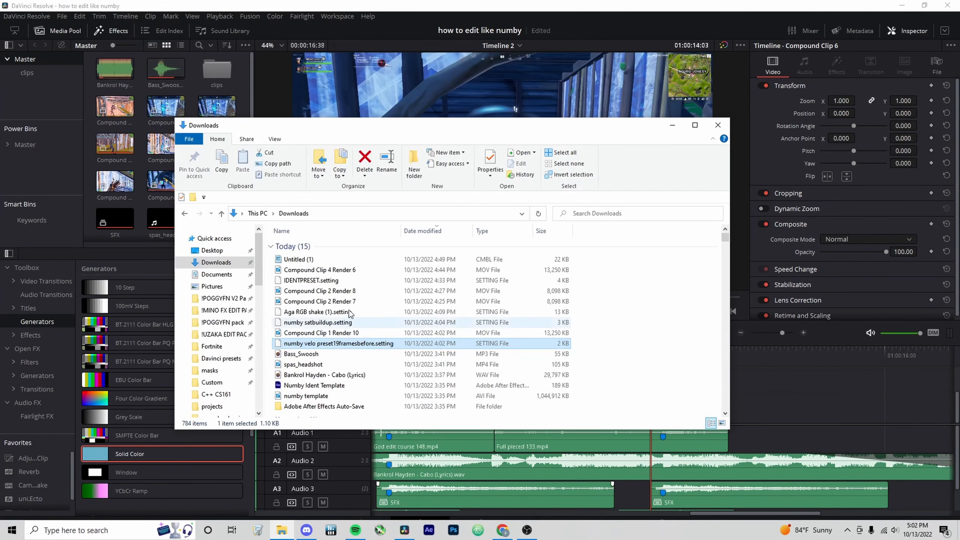
drag(335, 301, 774, 381)
key(space)
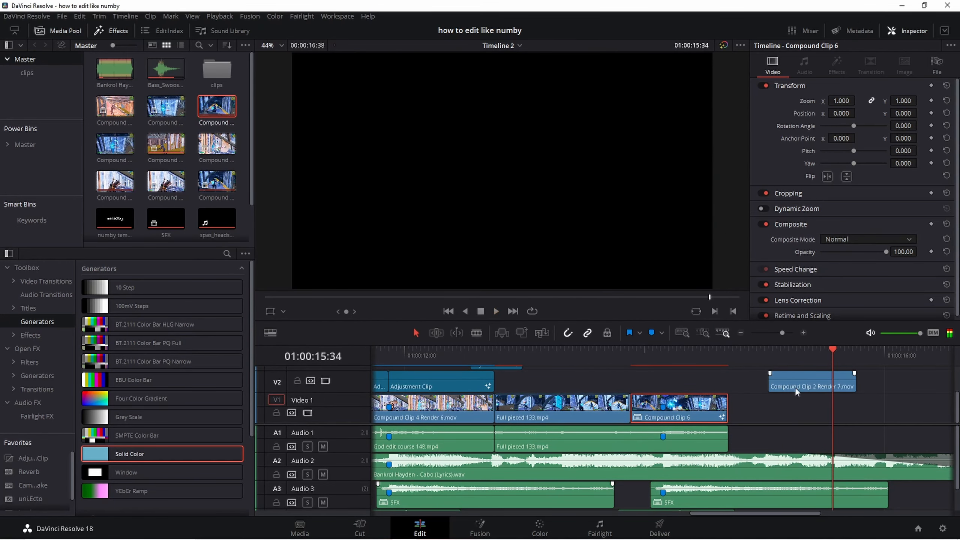
key(space)
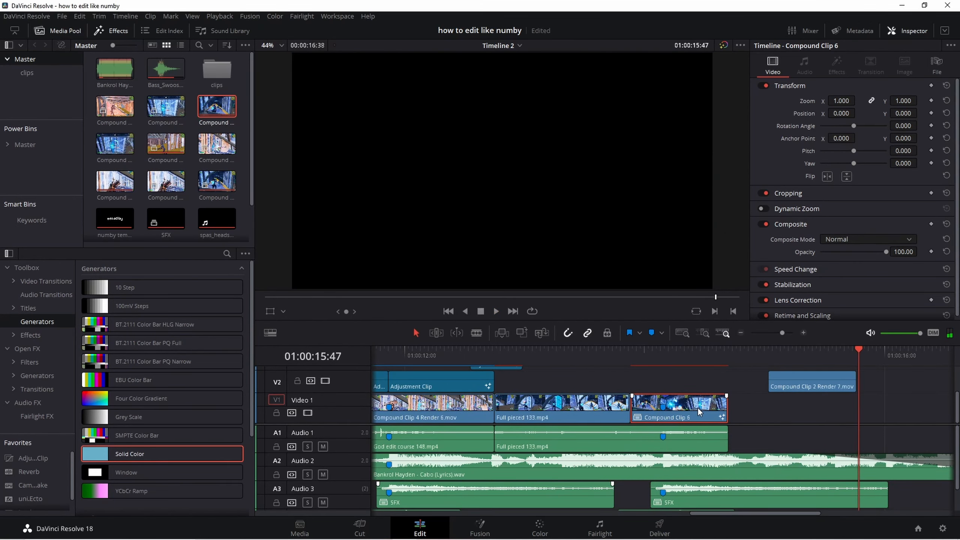
Step: Replace Compound Clip 6 on V1 with Compound Clip 2 Render 7 and trim the A1 audio to the render's end
key(Delete)
drag(795, 381, 671, 411)
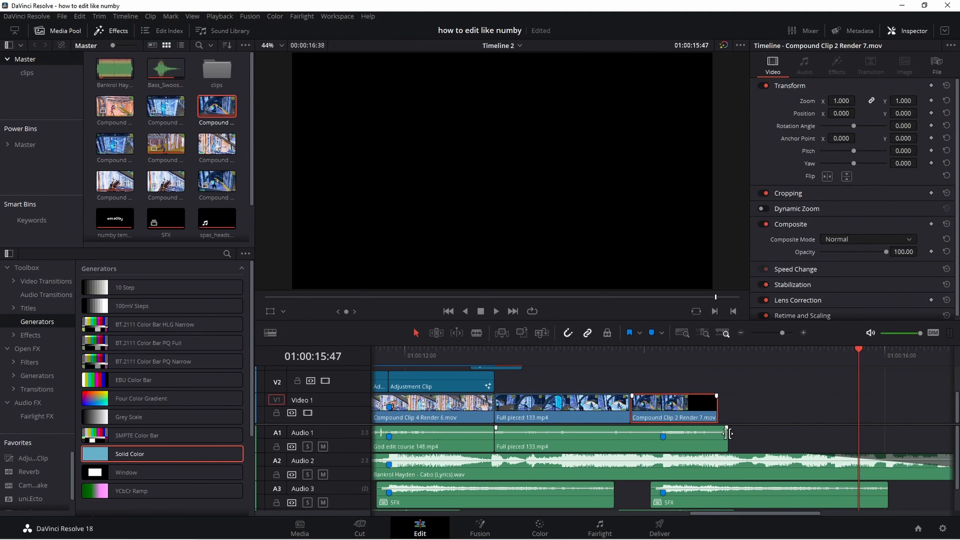
drag(726, 434, 718, 434)
Step: Play the timeline from just before the swapped-in render to review its velocity and shake effects
click(664, 356)
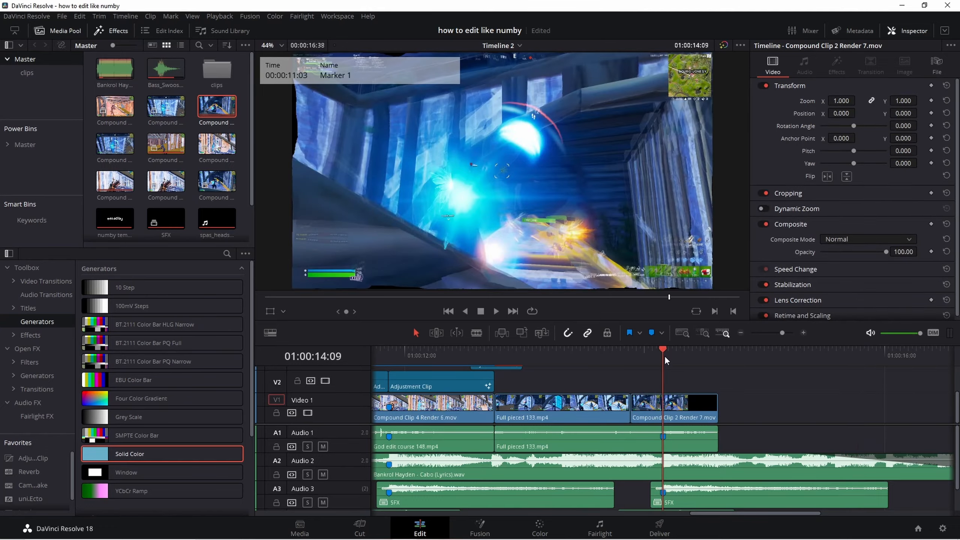
key(space)
click(615, 356)
click(615, 356)
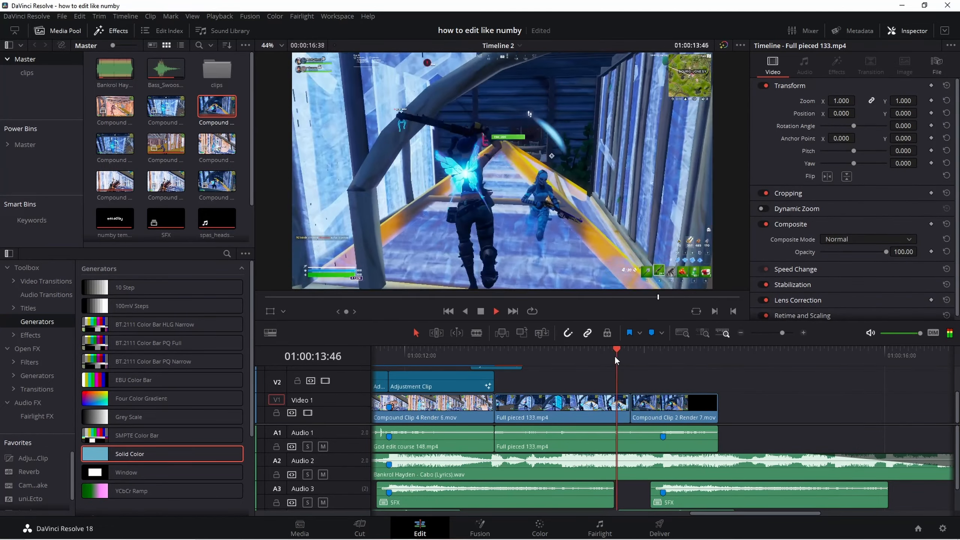
key(space)
drag(695, 368, 683, 368)
Step: Undo the audio trim and the swapped-in render to restore Compound Clip 6 on V1
key(ctrl+z)
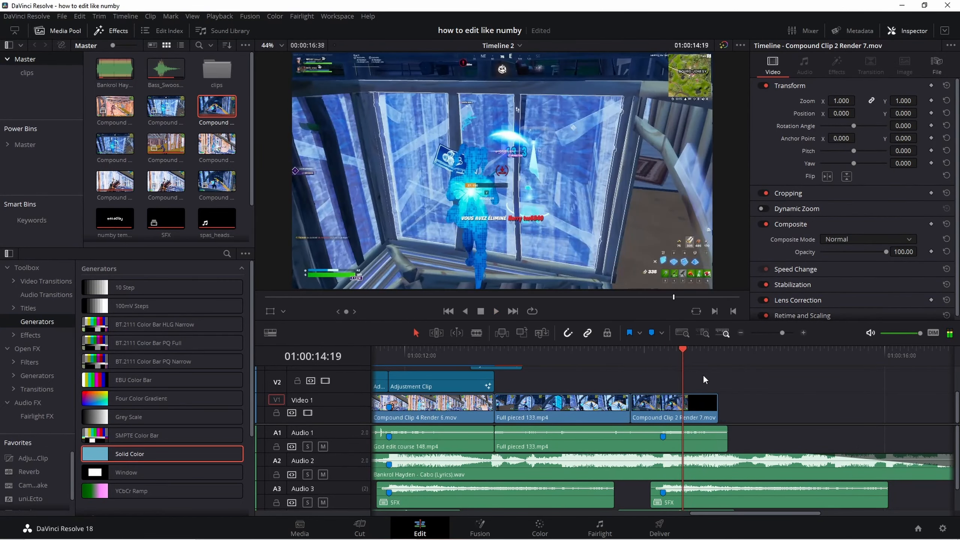
key(ctrl+z)
key(ctrl+z)
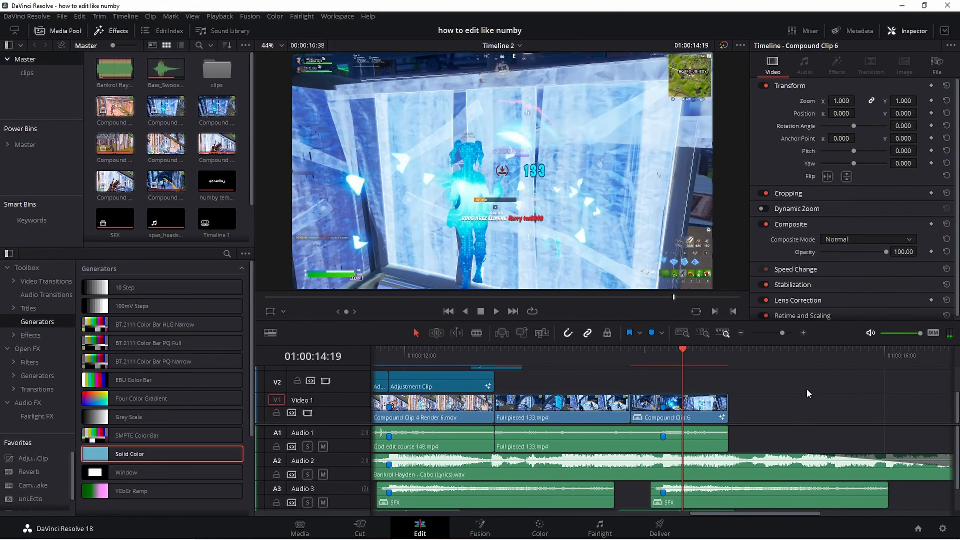
Step: Reopen Compound Clip 6 in Fusion and check its velocity ramp at the last frame and the frame 16 marker
click(660, 364)
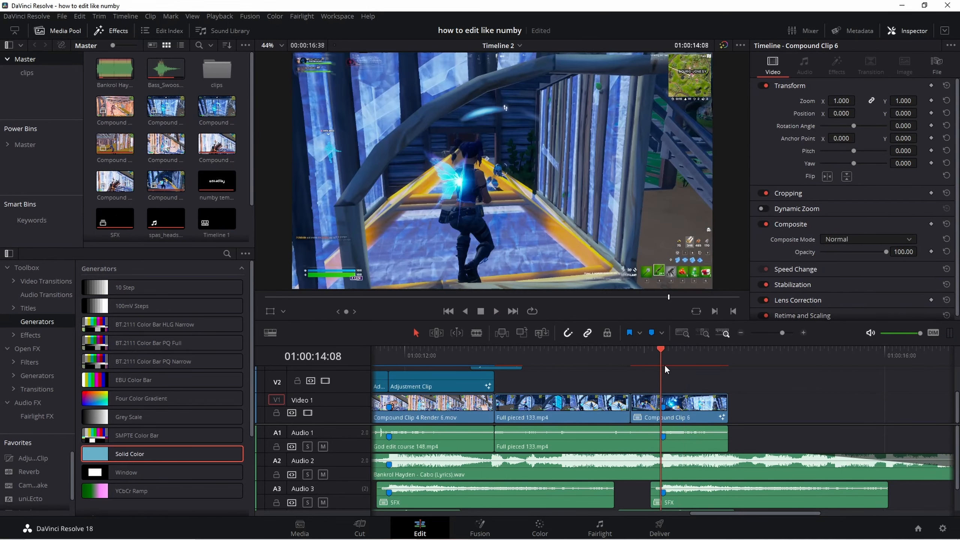
click(687, 402)
click(480, 529)
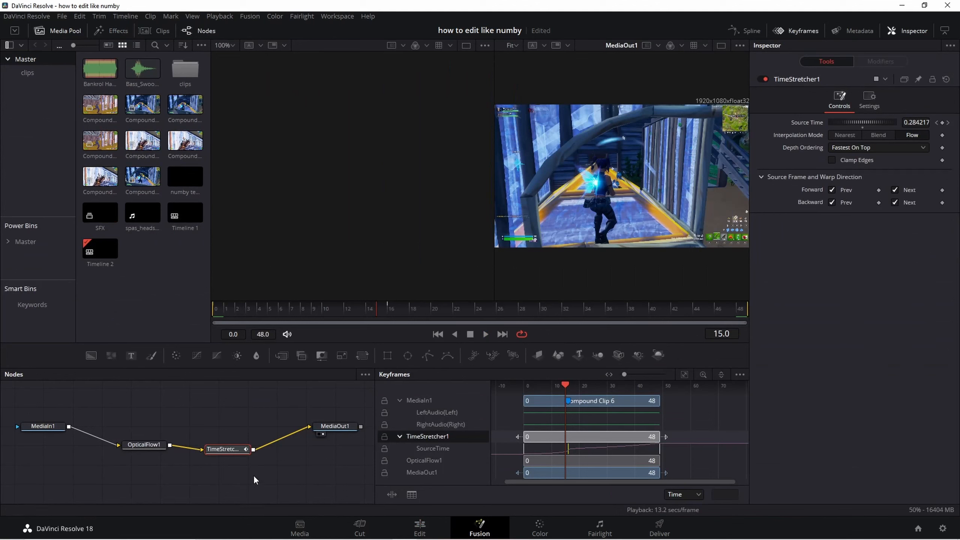
drag(737, 311, 786, 316)
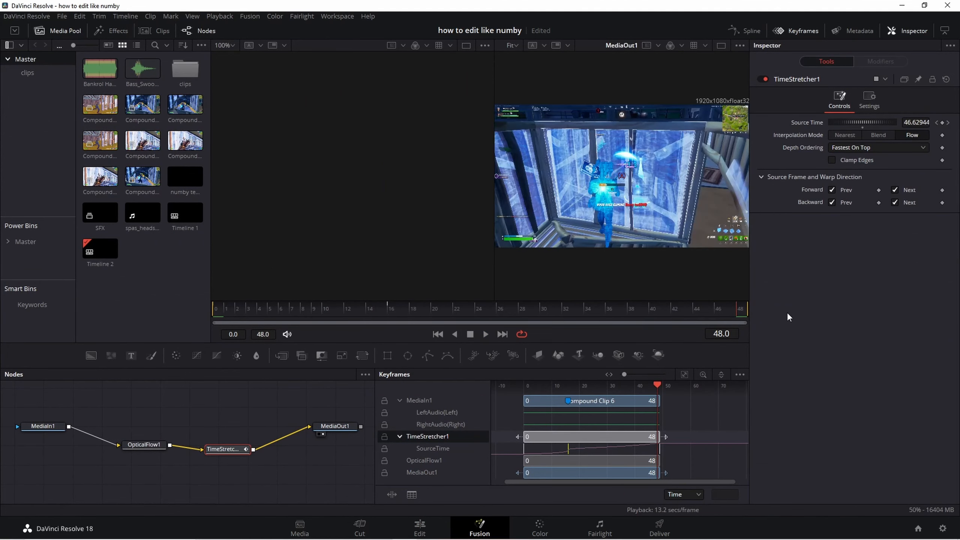
drag(660, 386, 569, 401)
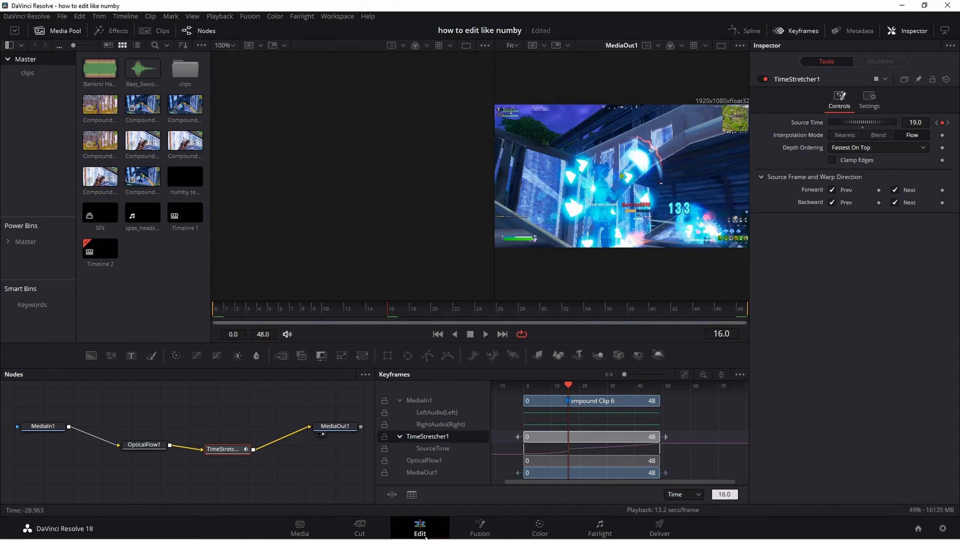
Step: Render Compound Clip 6 in place as QuickTime DNxHD, 1080p 36 8-bit, into the Downloads folder and play it back
click(420, 528)
right_click(701, 400)
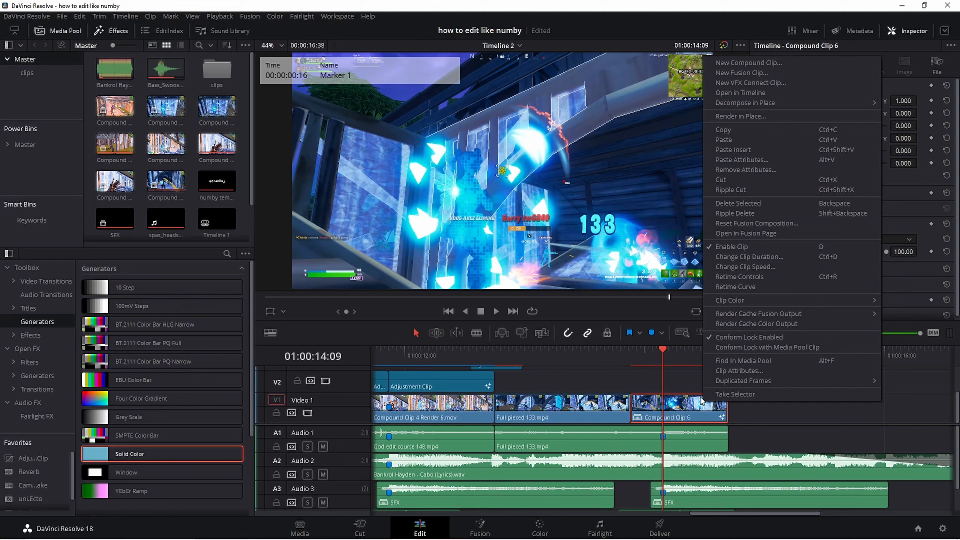
click(739, 116)
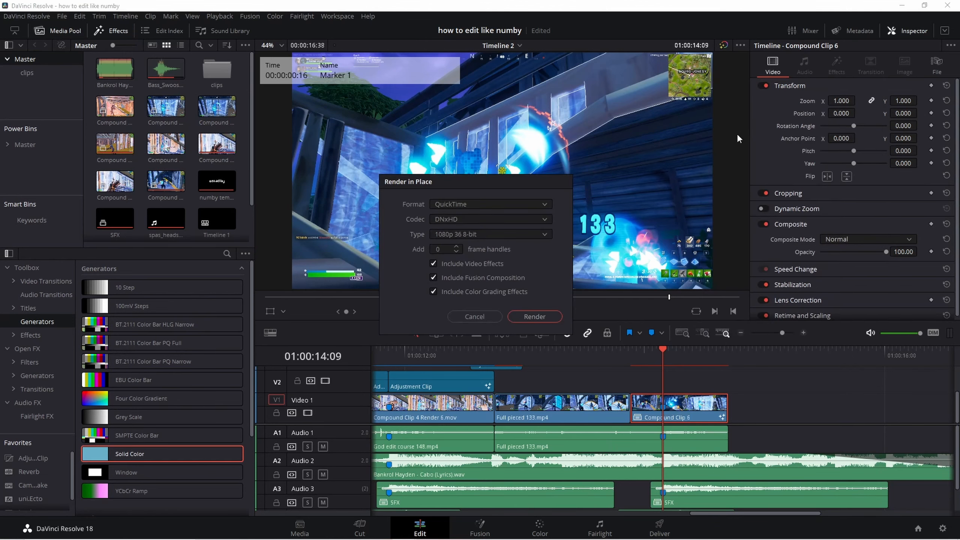
click(547, 317)
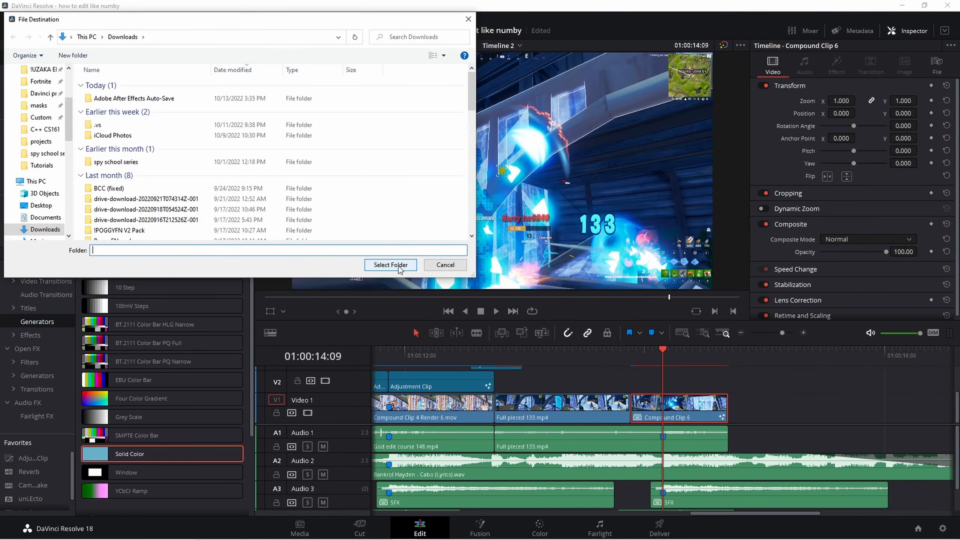
click(391, 265)
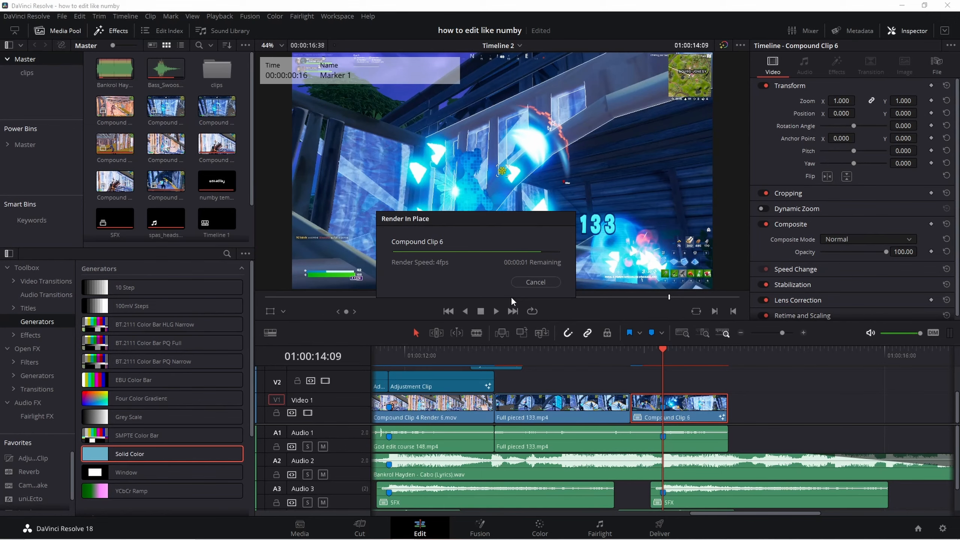
click(601, 359)
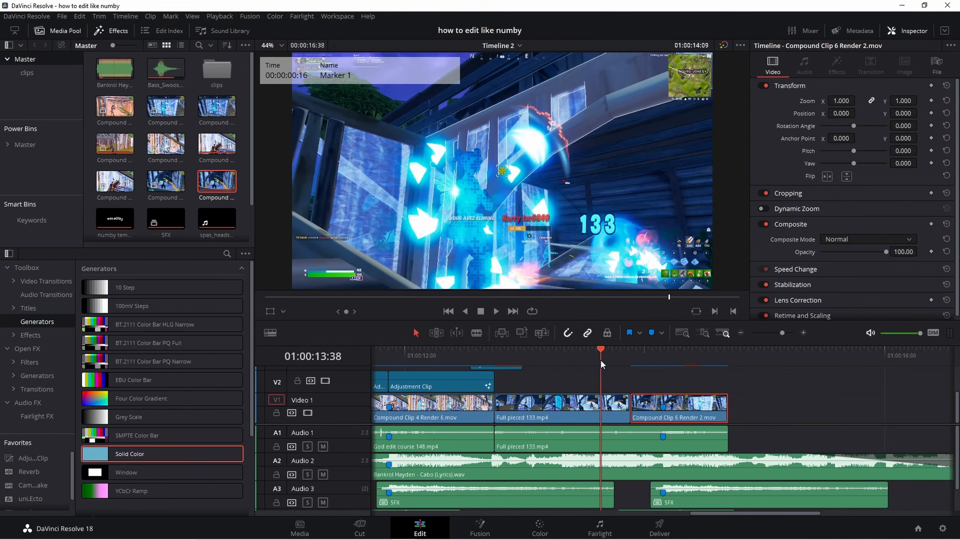
key(space)
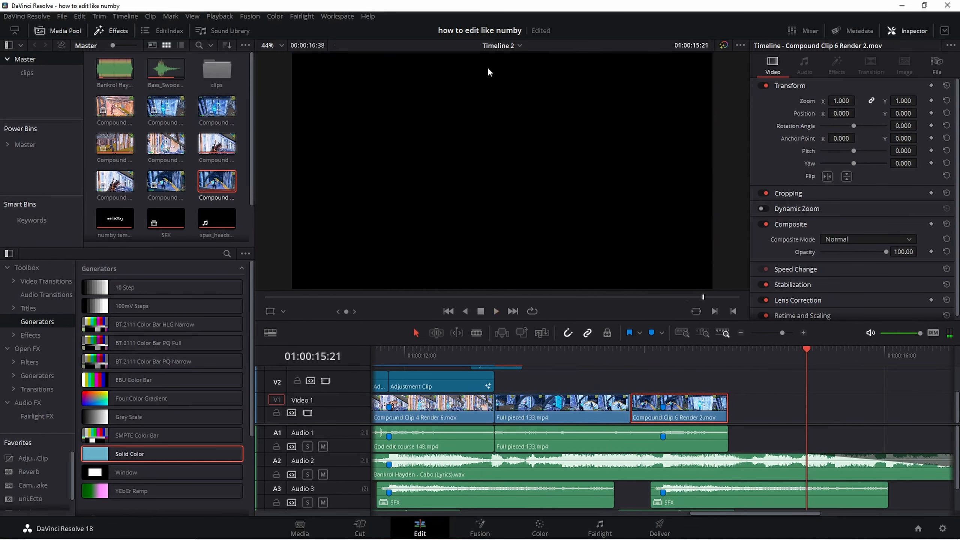
Step: Copy the three S_Shake nodes and CameraShake1 from the Fusion composition of Timeline 1's last adjustment clip
click(501, 45)
click(502, 59)
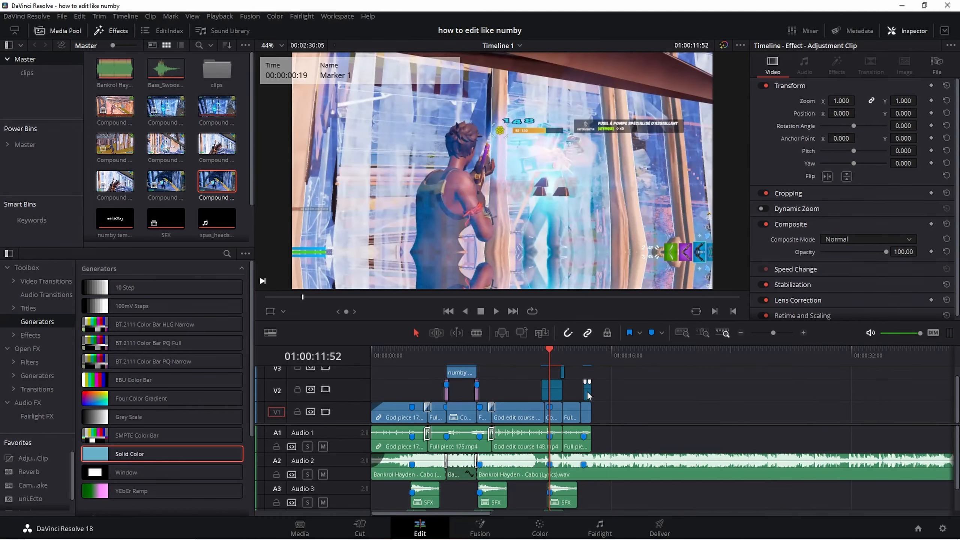
click(584, 356)
click(587, 389)
click(482, 526)
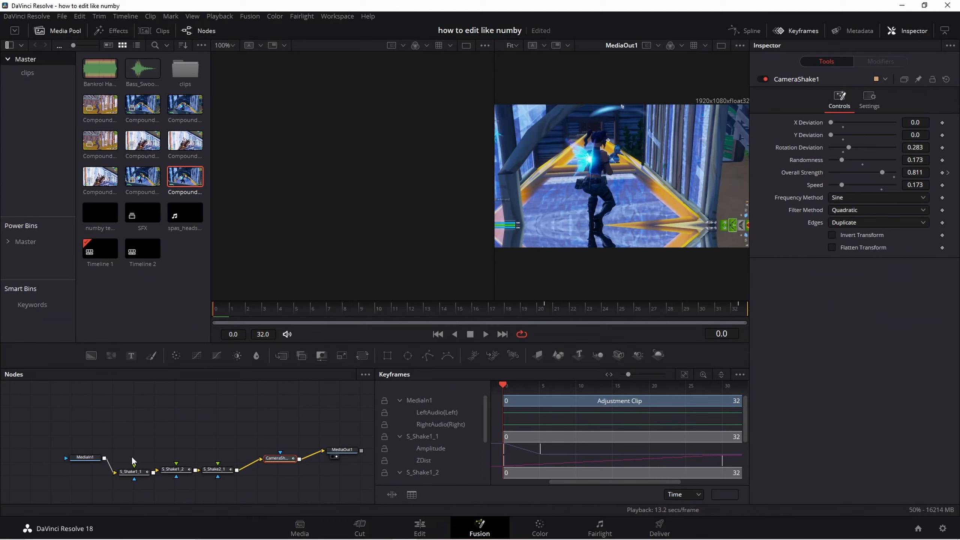
drag(131, 456, 279, 484)
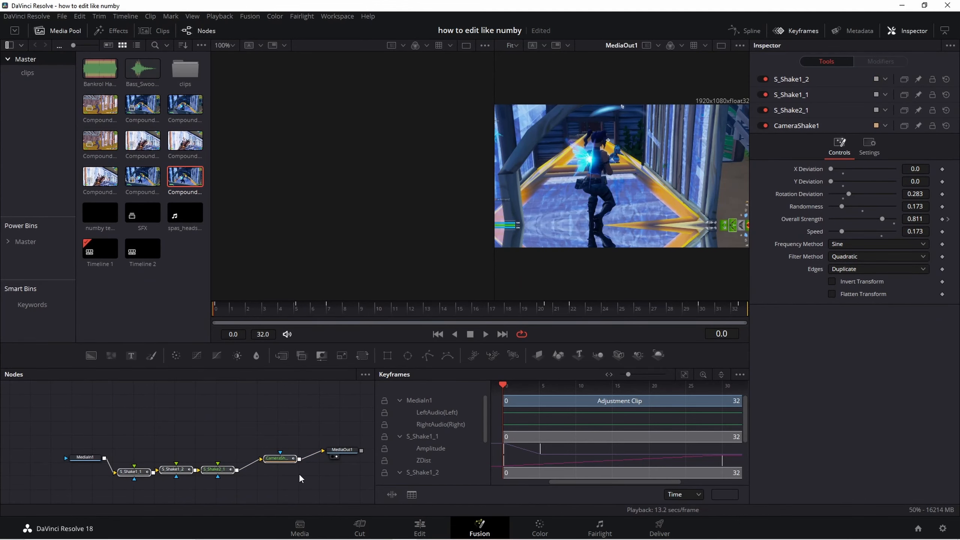
click(420, 527)
Step: In Timeline 2, add an adjustment clip on V2 at the beat marker and cut it off at the end of Compound Clip 6 Render 2
click(520, 46)
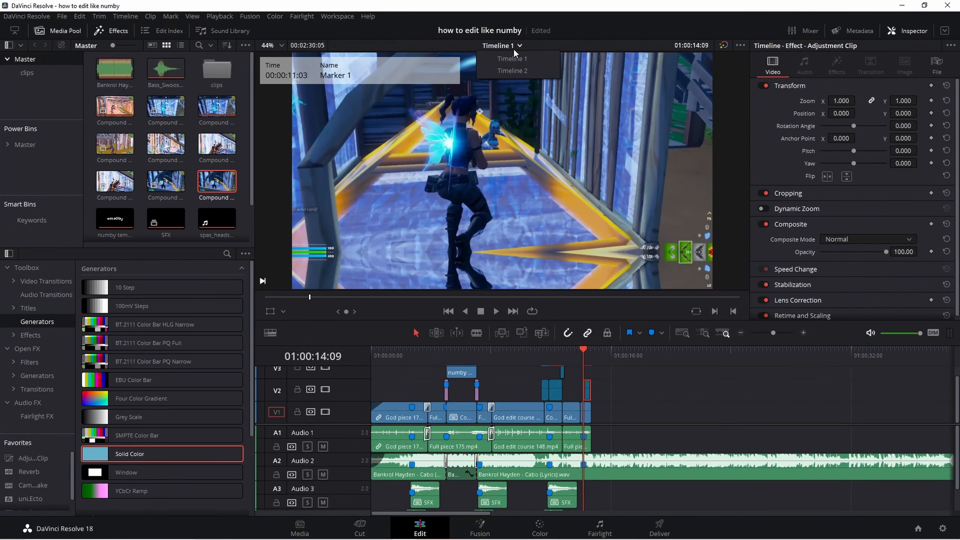
click(507, 72)
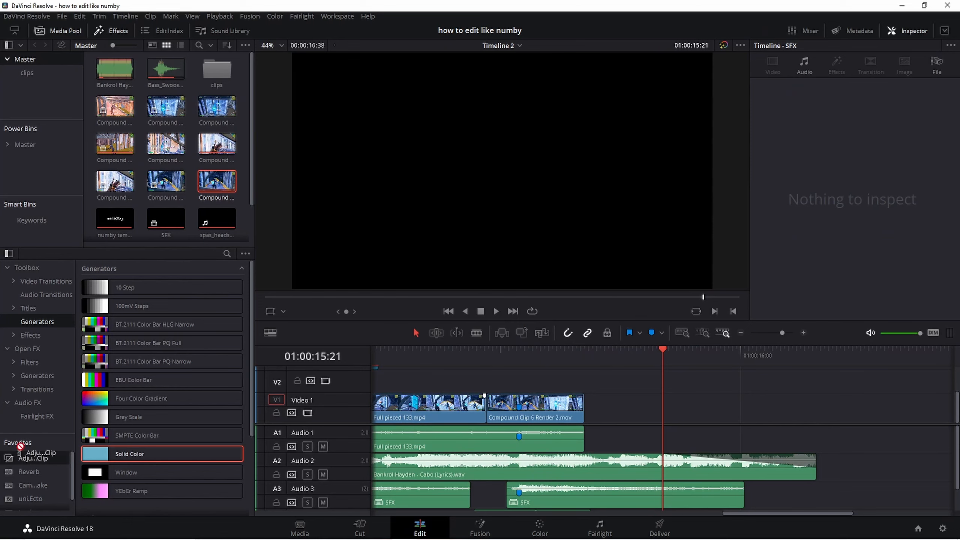
drag(32, 458, 588, 360)
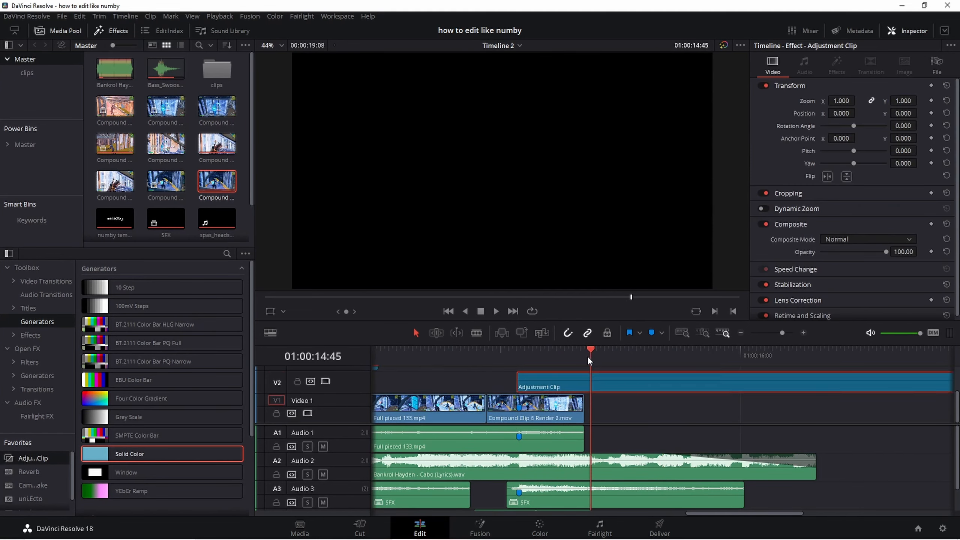
click(585, 356)
click(607, 375)
key(ctrl+b)
click(652, 383)
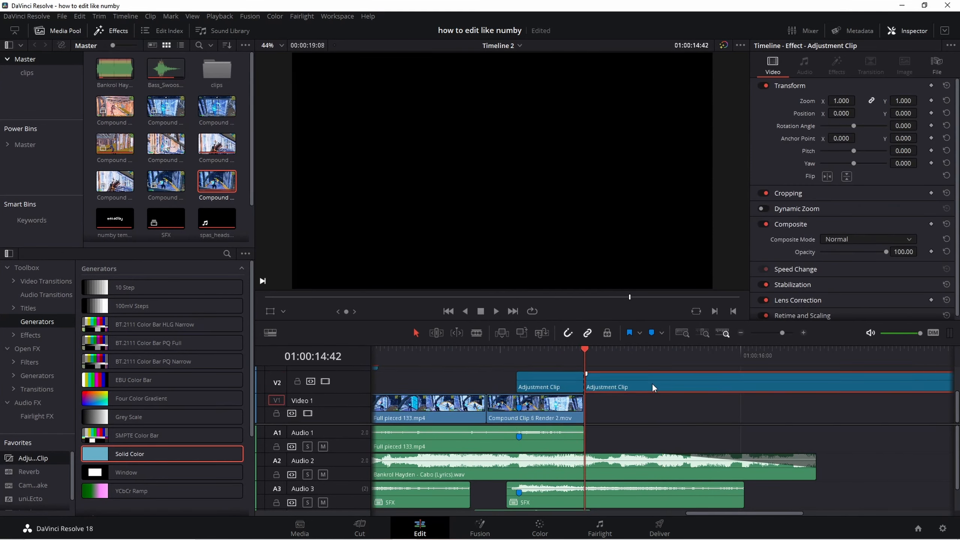
key(Delete)
Step: Paste the copied shake nodes into the new adjustment clip's Fusion composition and connect them between MediaIn1 and MediaOut1
click(520, 354)
click(516, 355)
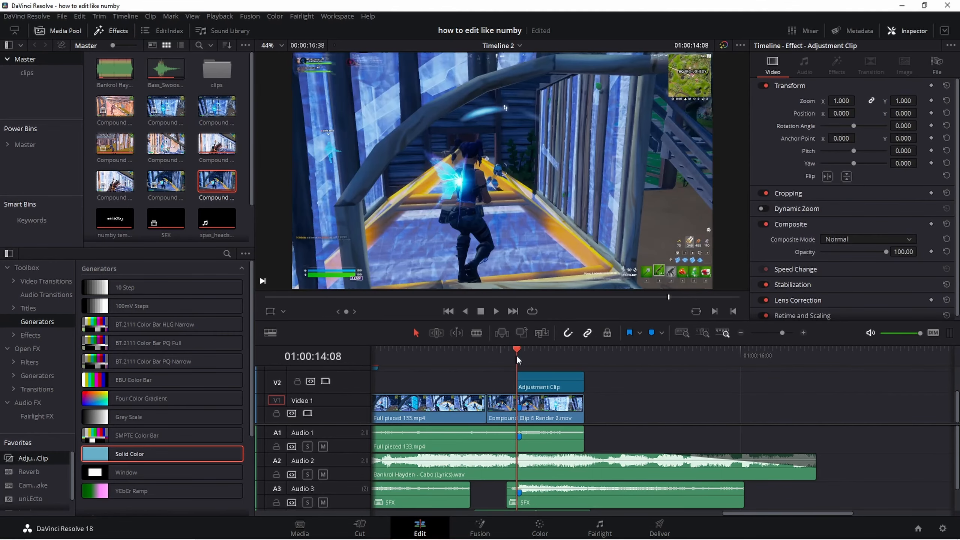
click(482, 532)
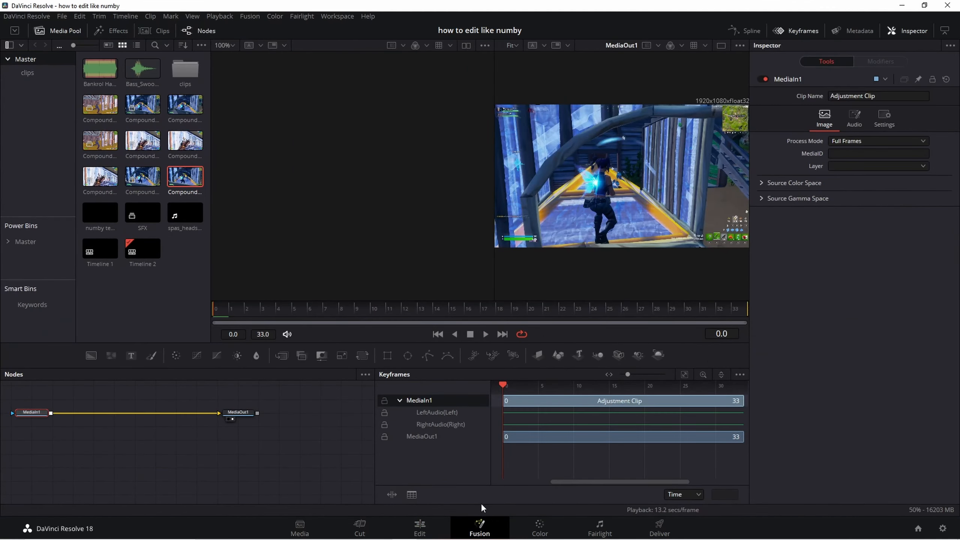
click(172, 439)
key(ctrl+v)
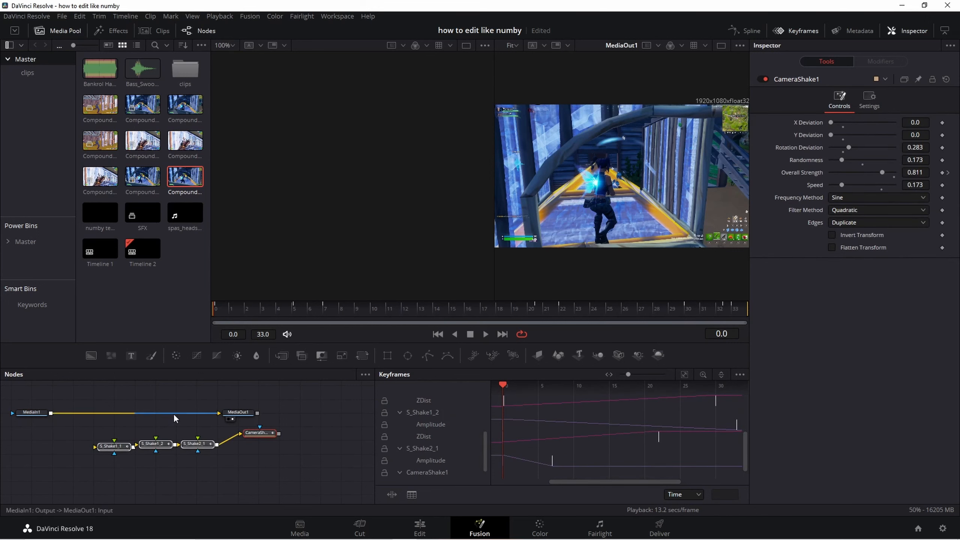
drag(173, 413, 122, 449)
drag(240, 413, 302, 424)
scroll(637, 426, down, 2)
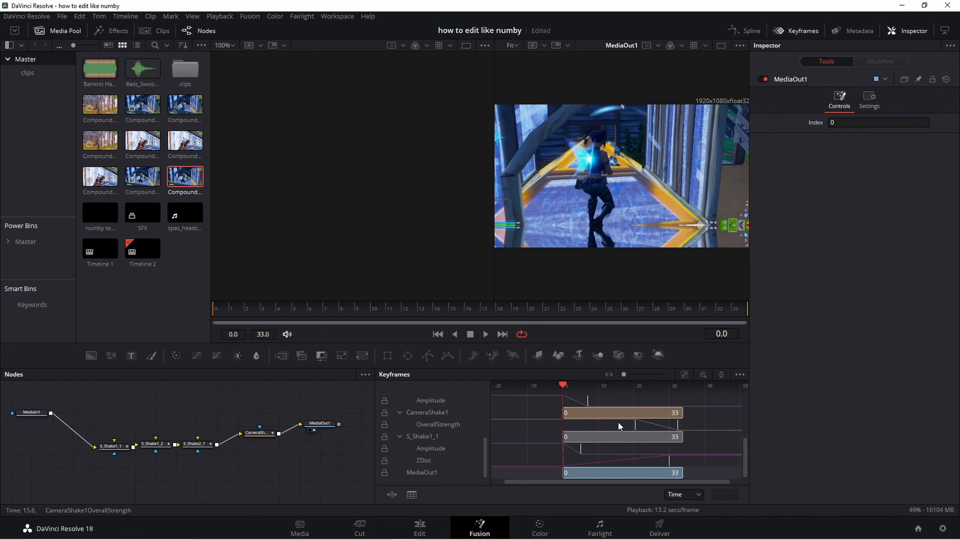
scroll(618, 422, down, 1)
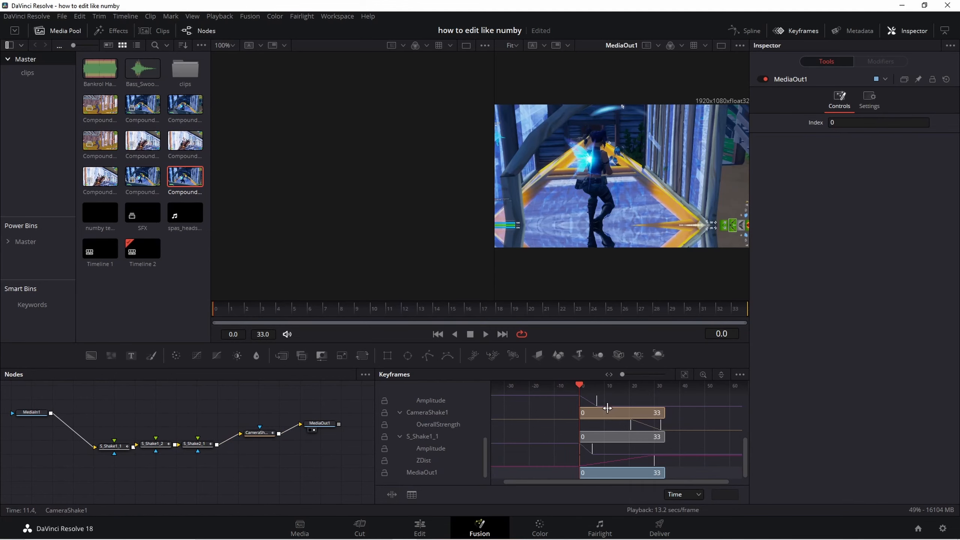
Step: Preview the pasted shake effect in the Fusion composition and return to the Edit page at the beat marker
key(space)
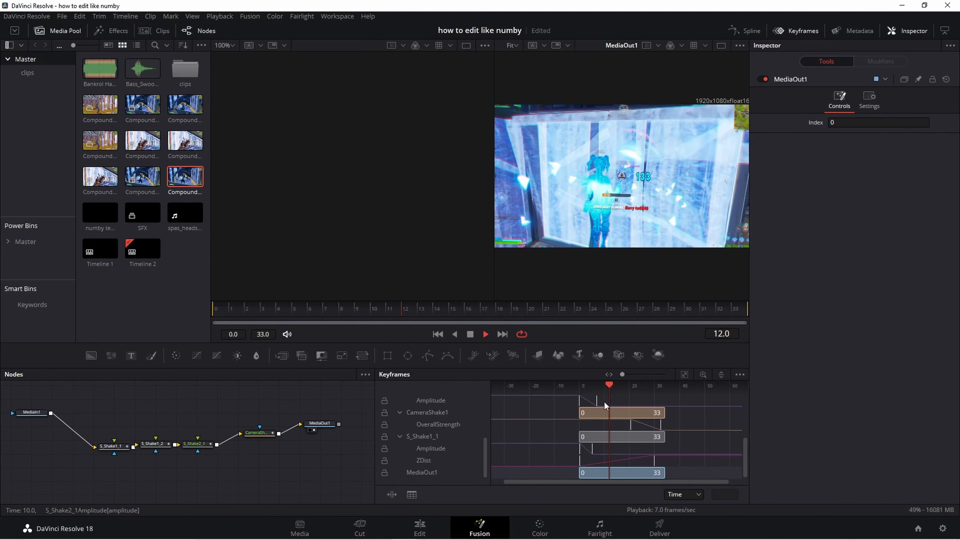
click(420, 526)
click(520, 355)
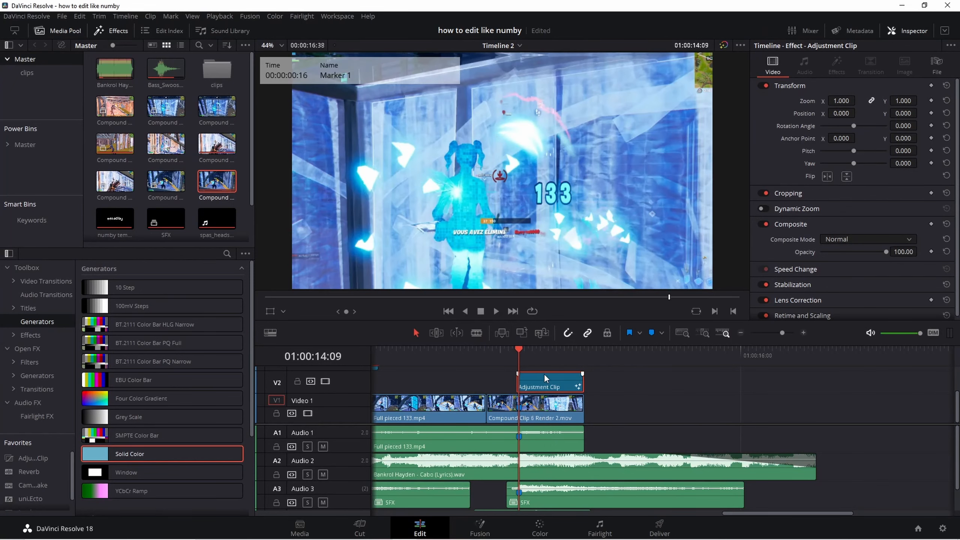
Step: Enable render caching for the new adjustment clip on V2 above Compound Clip 6 Render 2
right_click(558, 385)
click(649, 393)
click(647, 392)
click(517, 362)
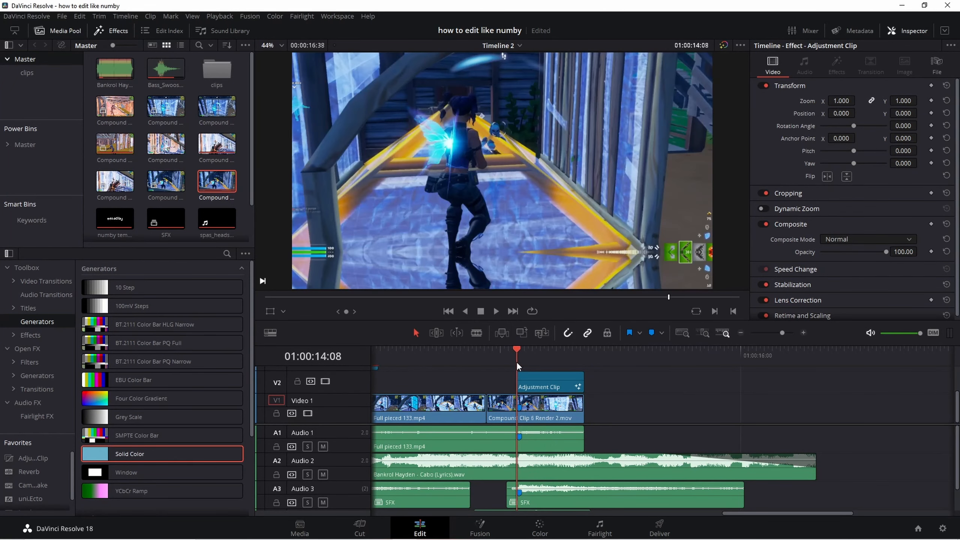
click(523, 362)
drag(557, 387, 559, 388)
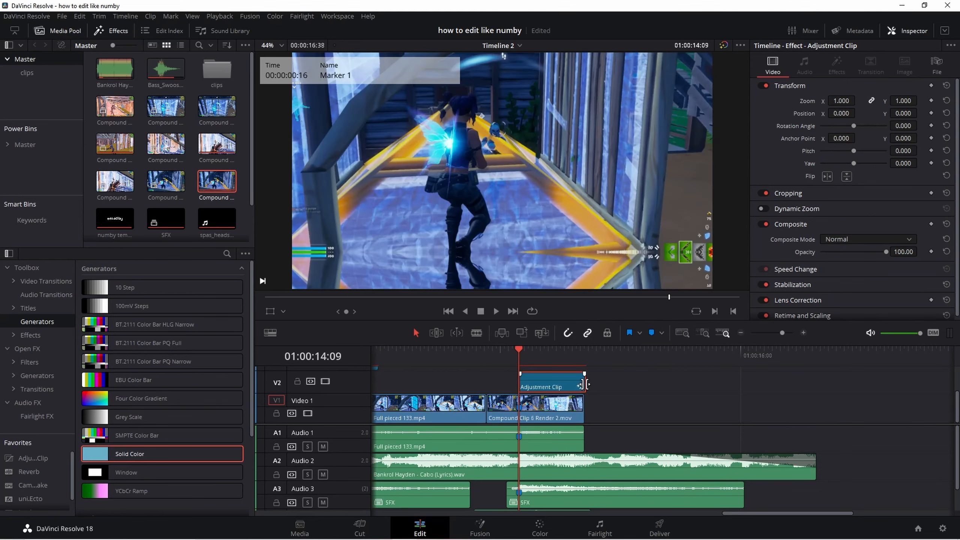
click(748, 380)
Step: Play back the final section of Timeline 2 repeatedly to check the shake effect on the last adjustment clip
key(space)
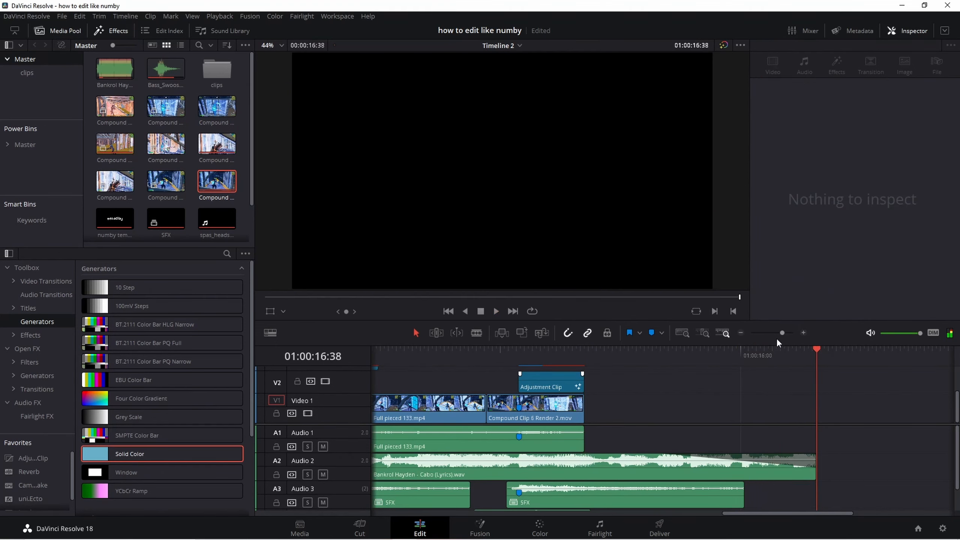
click(741, 333)
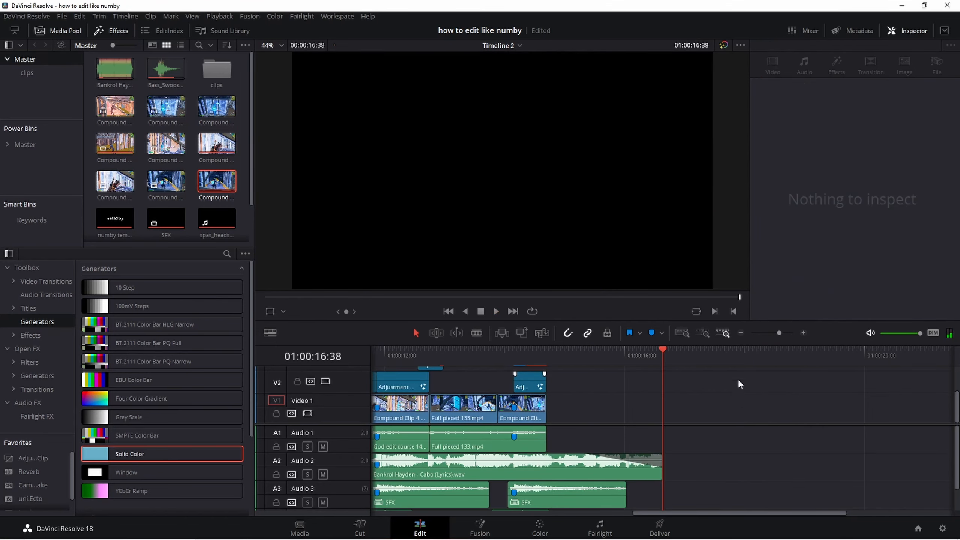
click(435, 359)
key(space)
click(740, 333)
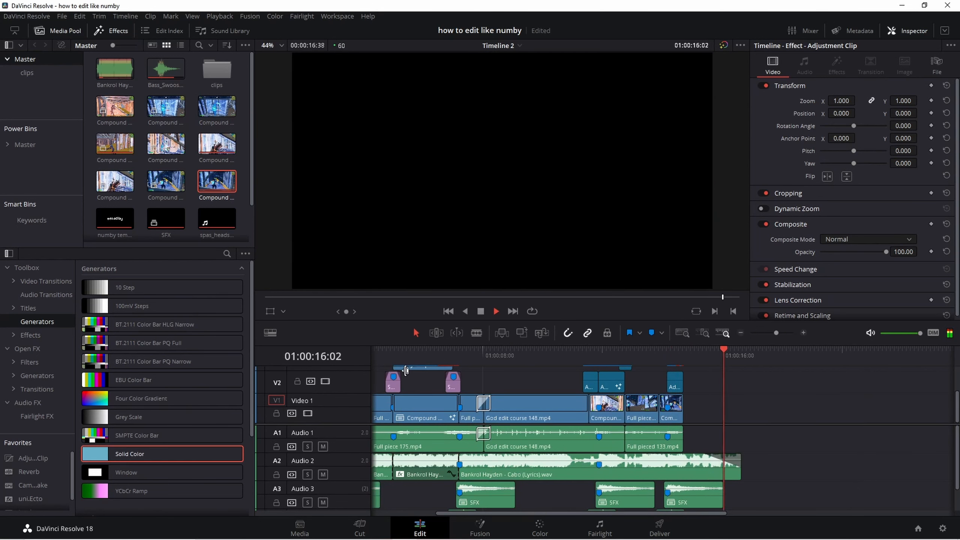
click(672, 359)
key(space)
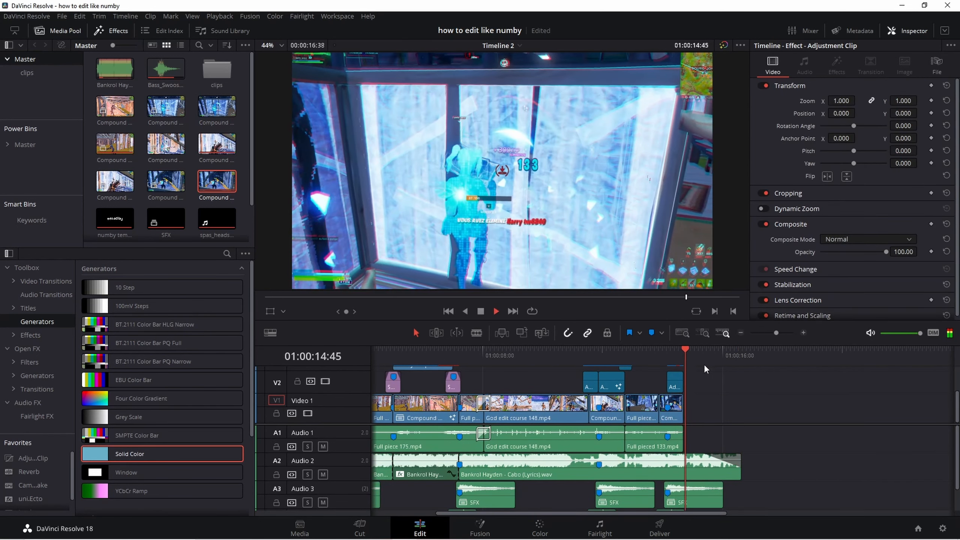
click(667, 358)
key(space)
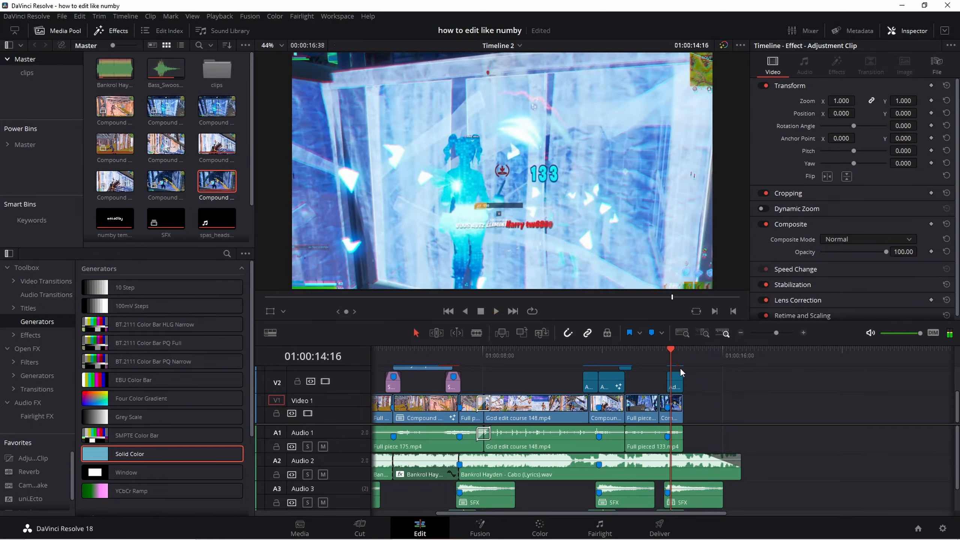
key(space)
click(566, 354)
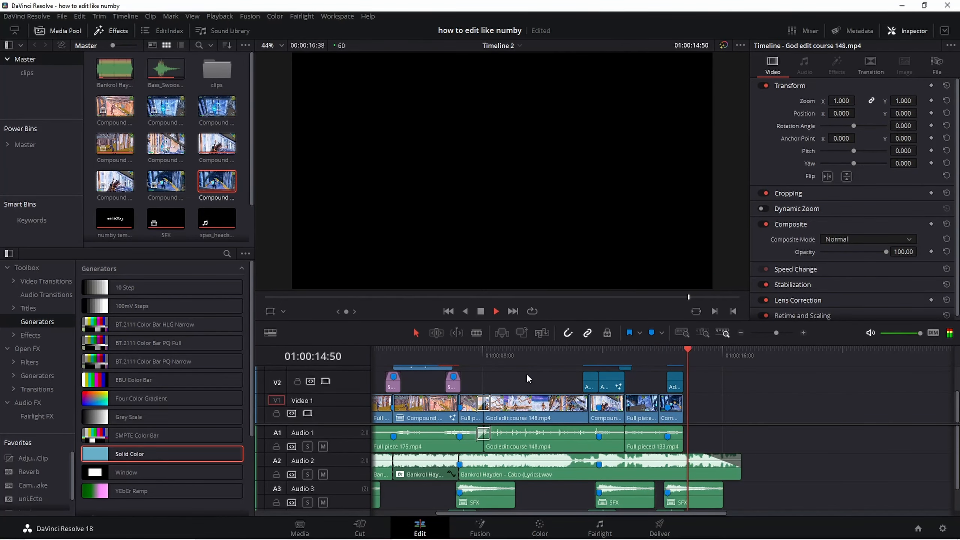
key(space)
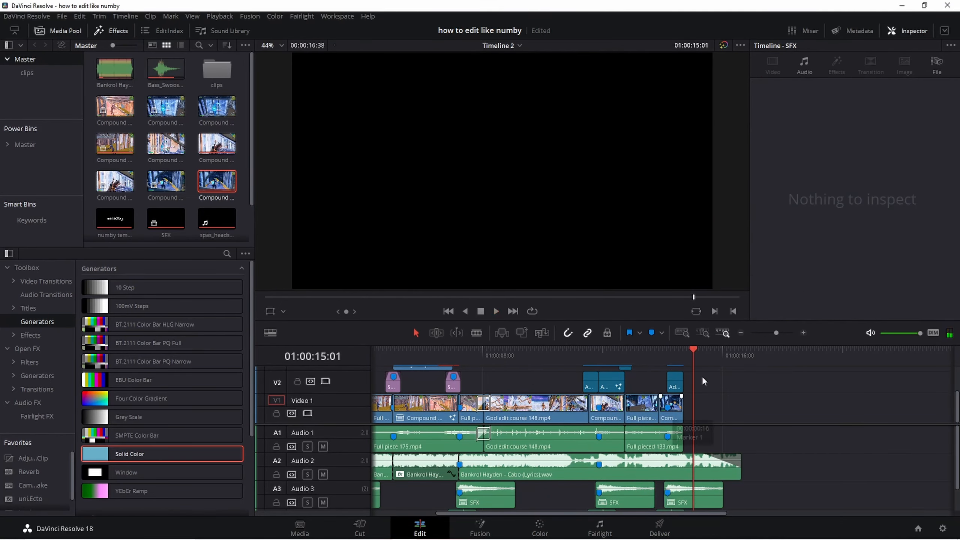
Step: Review the finished Timeline 2 edit, moving from its opening clip to Compound Clip 6 Render 2
drag(688, 360, 633, 374)
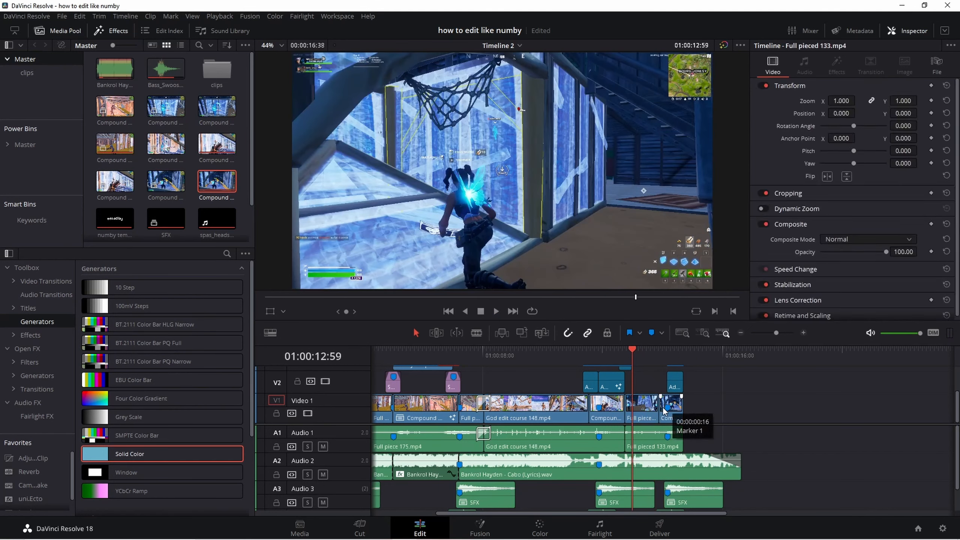
click(740, 334)
drag(431, 359, 388, 366)
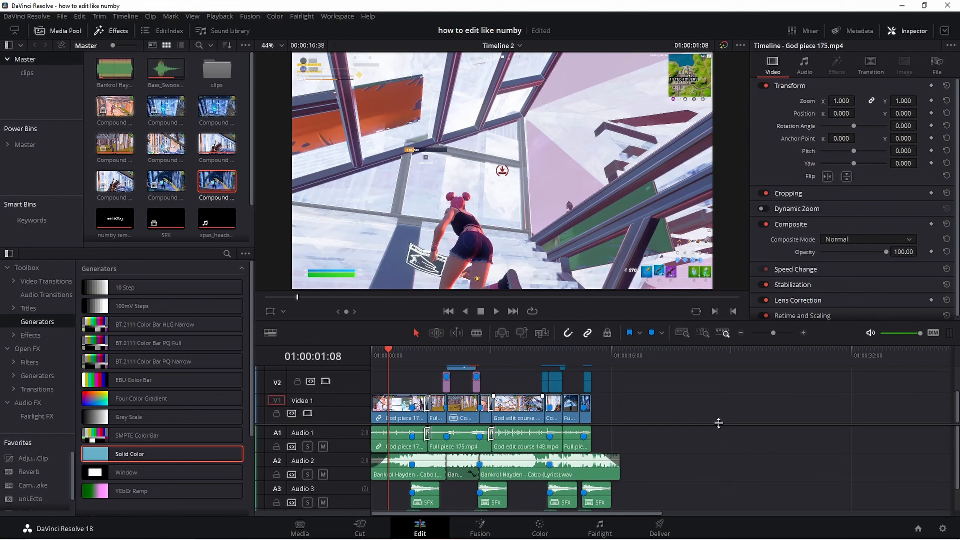
click(582, 358)
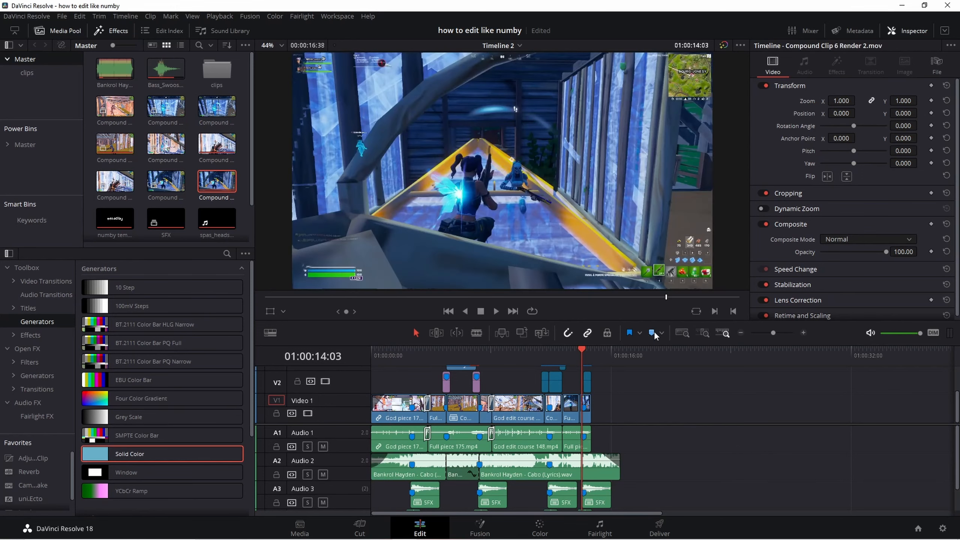
Step: Cycle through the open application windows to switch away from DaVinci Resolve
key(alt+Tab)
key(Tab)
key(Tab)
key(Tab)
key(Tab)
key(Tab)
key(Tab)
key(Tab)
key(Tab)
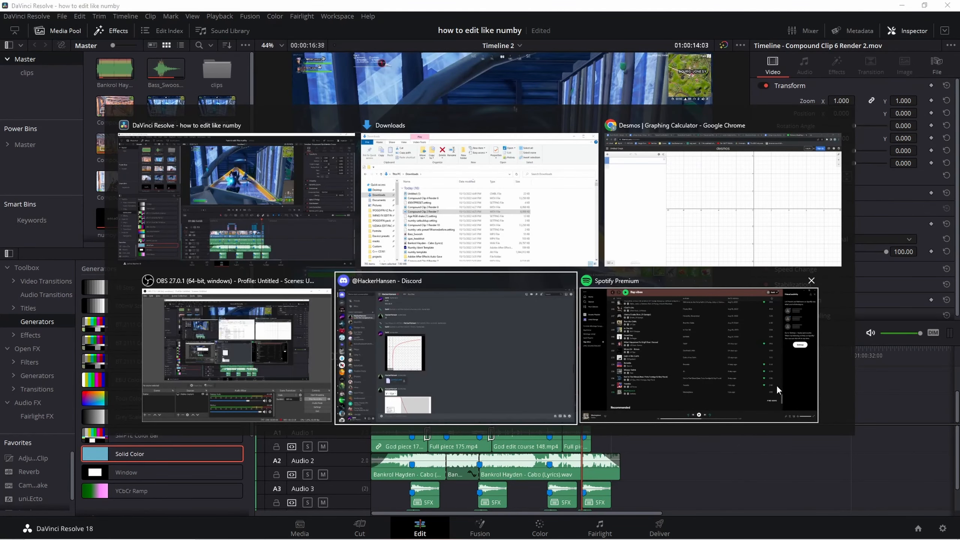